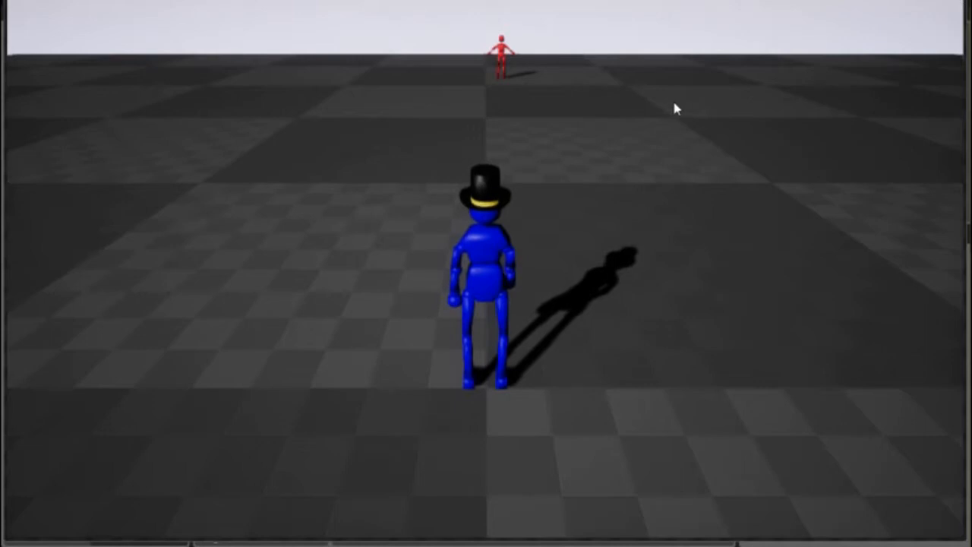
Walk the blue character up to the red figure and bring up its Talk, Greet and close interaction menu.
key("w")
key("w")
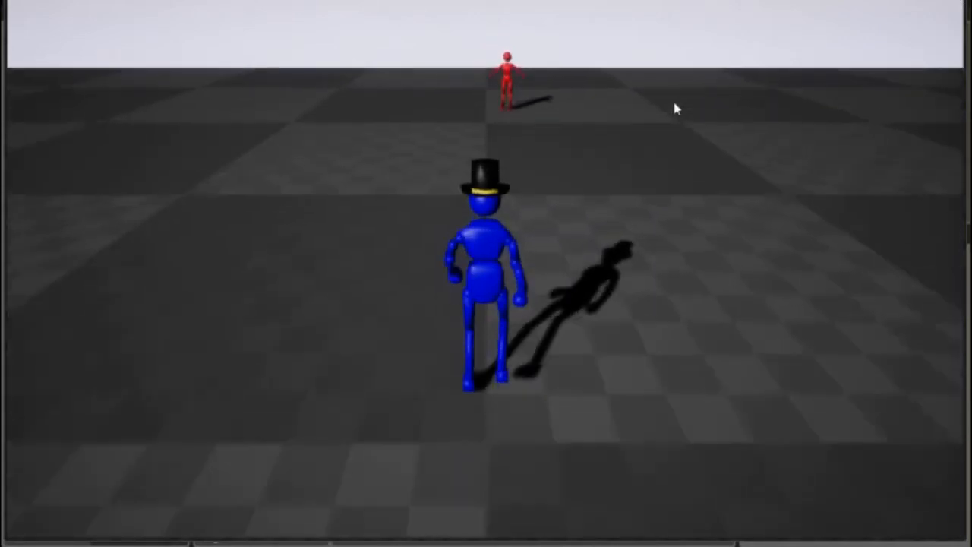
key("w")
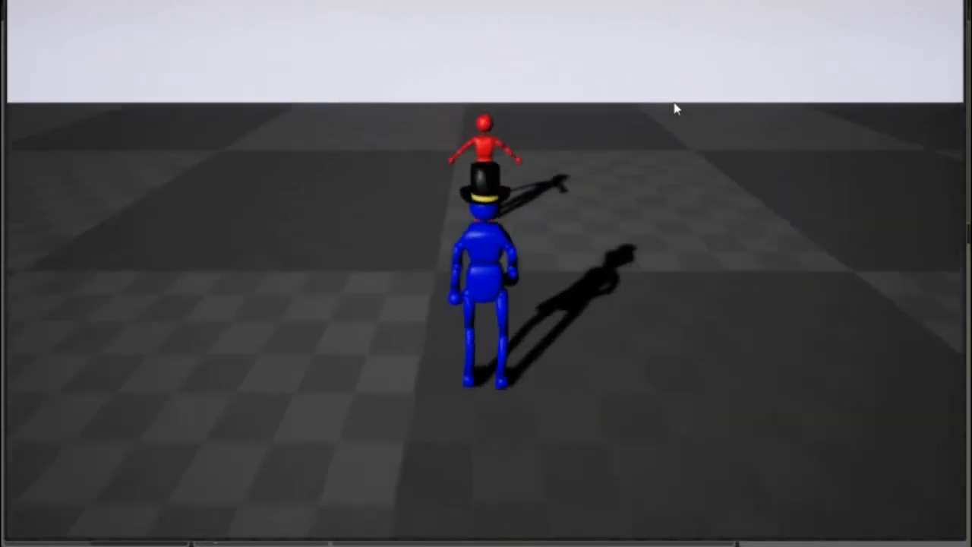
key("e")
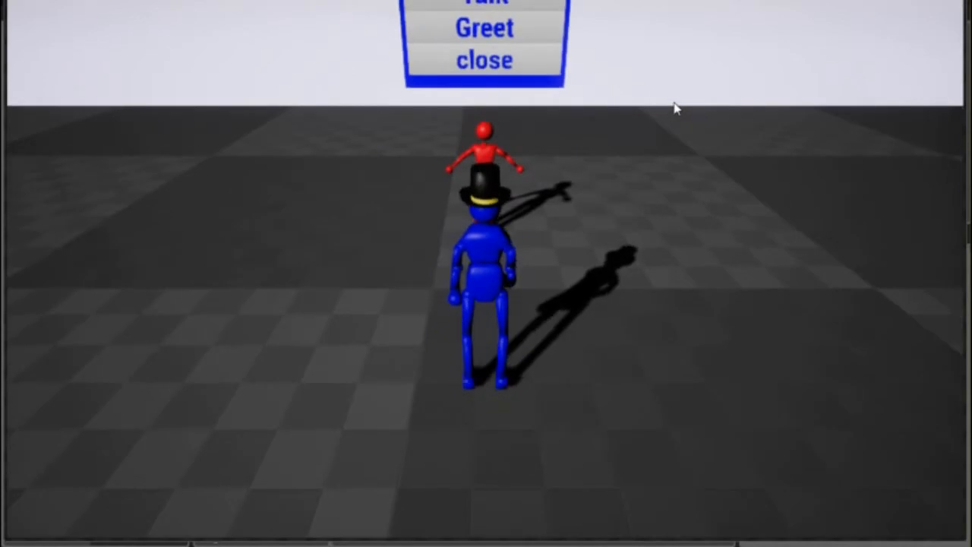
left_click_drag(676, 109, 655, 95)
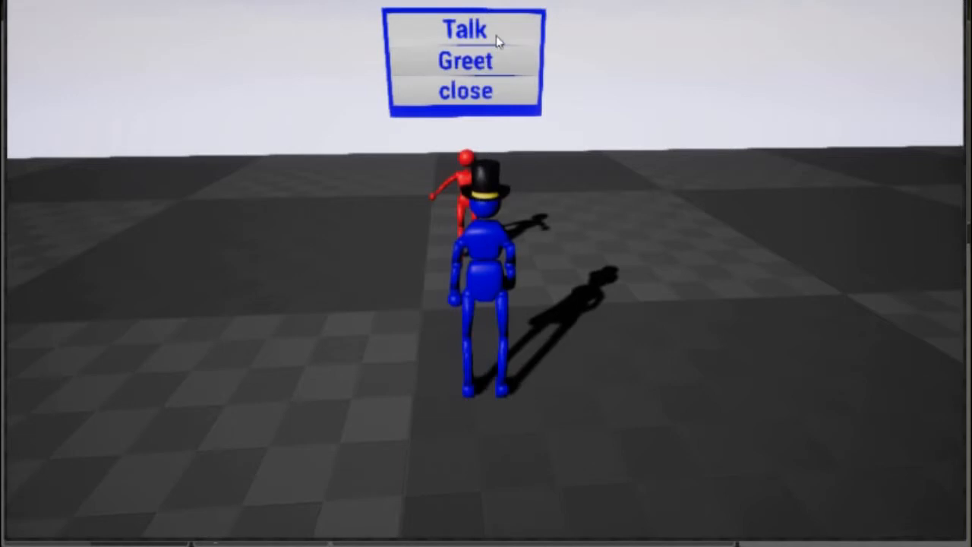
Back away from the red figure and approach it again, try the Greet option, and end the play session.
key("s")
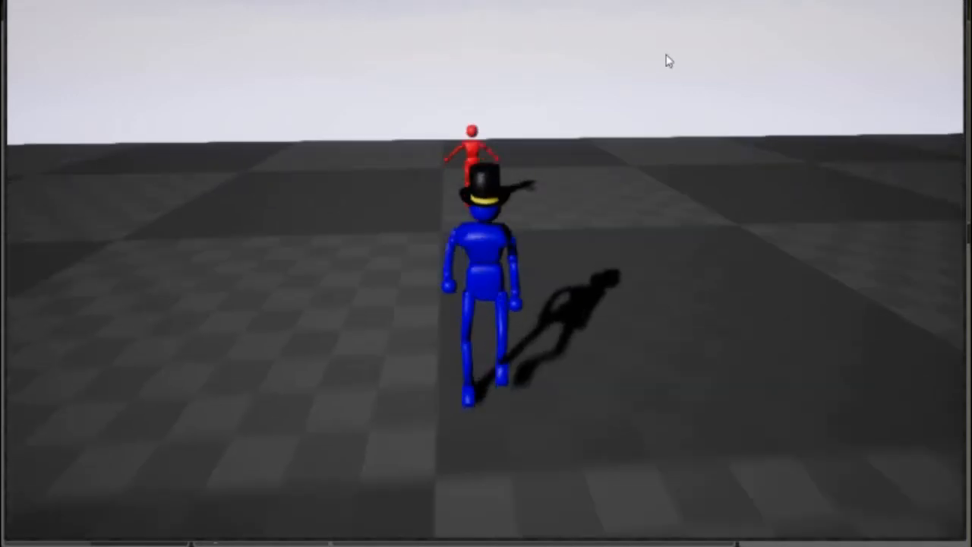
key("w")
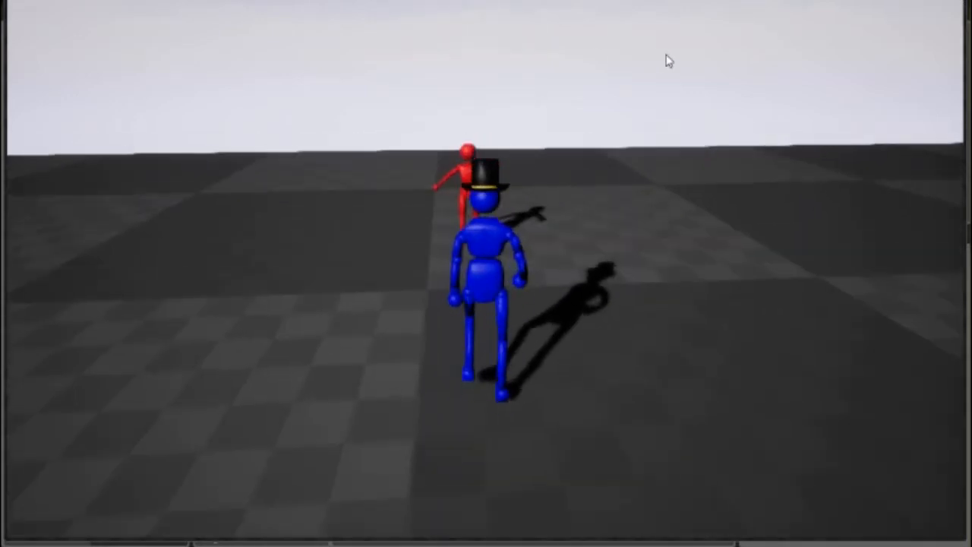
key("w")
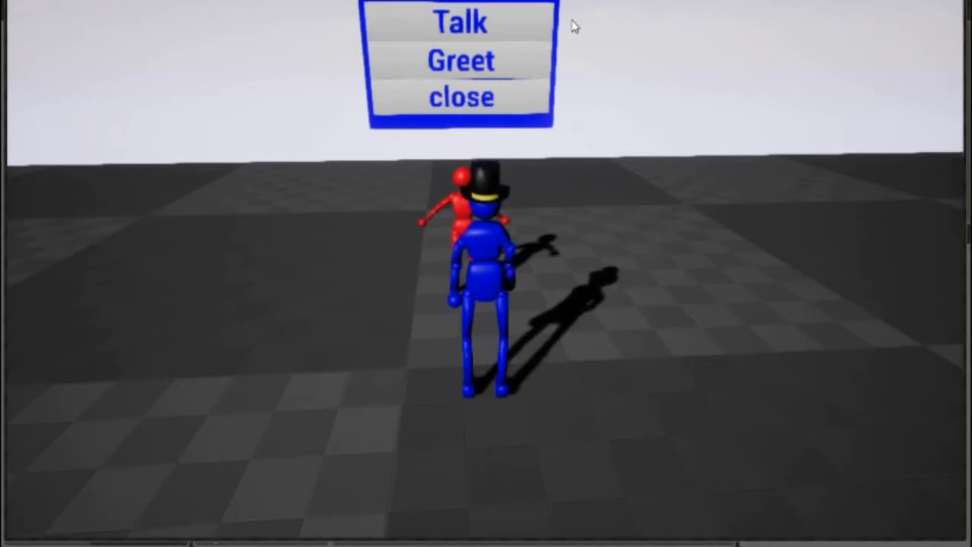
left_click(500, 61)
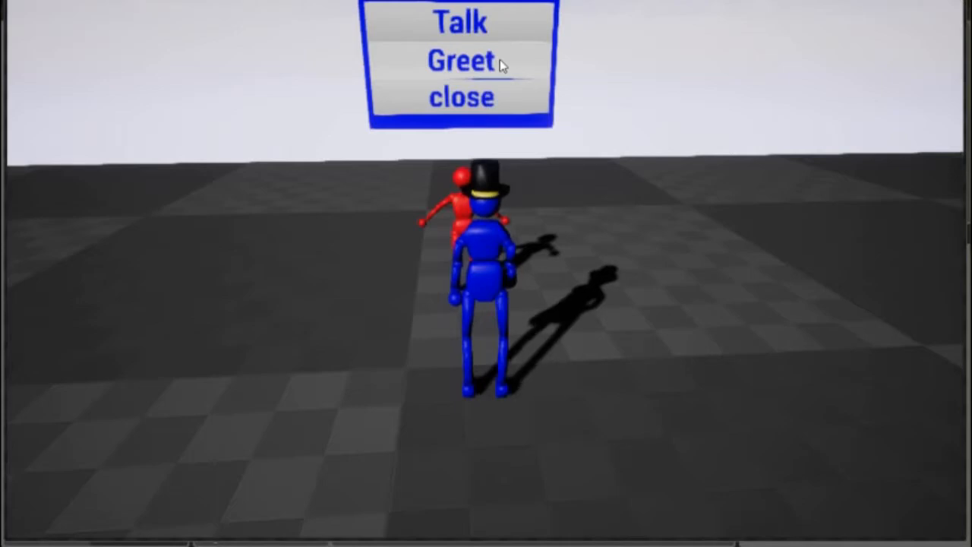
key("Escape")
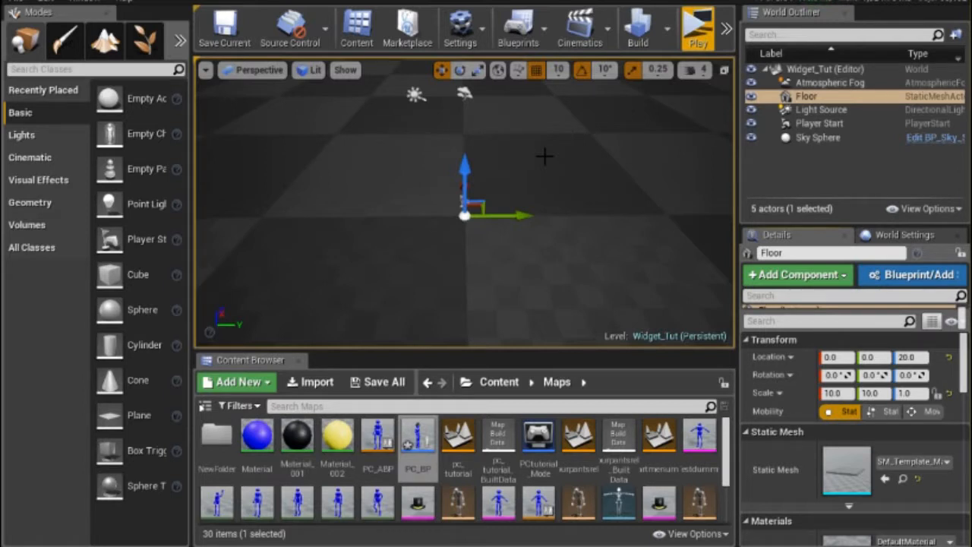
Show the World Settings of the Widget_Tut level to review its Game Mode classes.
left_click(900, 237)
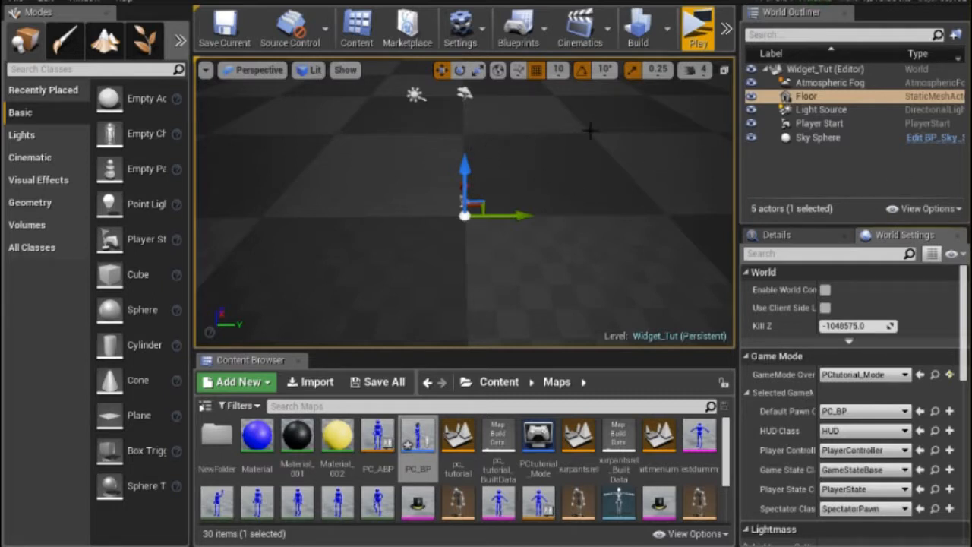
mouse_move(970, 236)
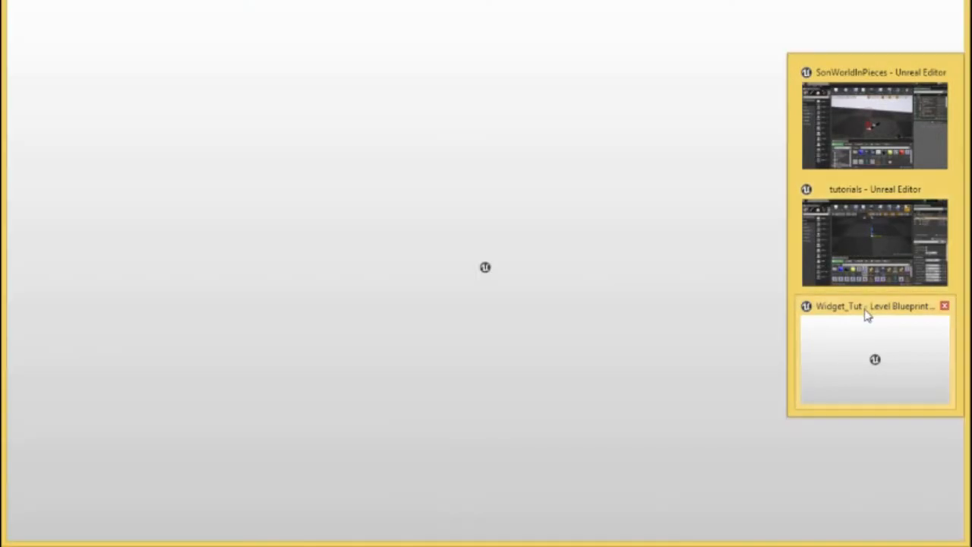
left_click(811, 308)
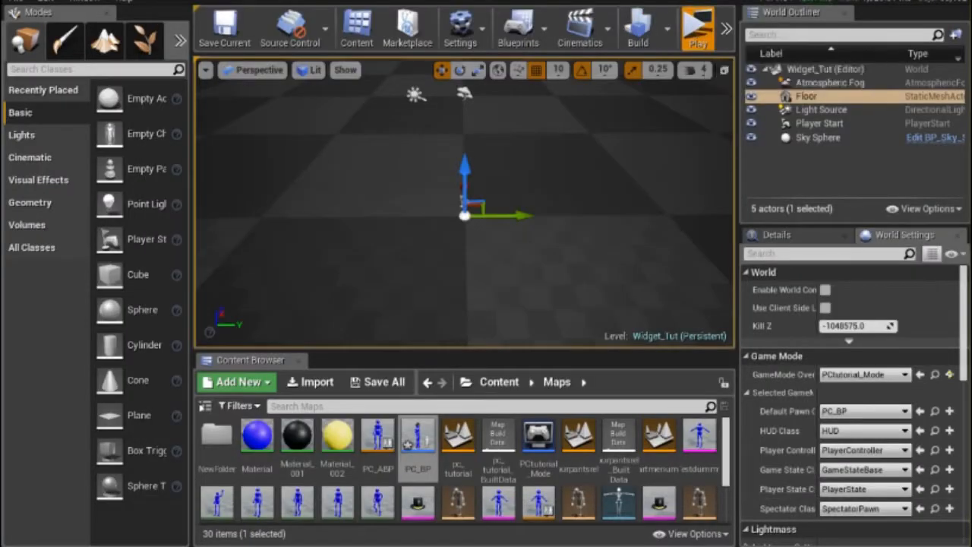
Play-test the Widget_Tut level twice, walking the blue character around to check its movement and camera, and stop each session.
left_click(697, 29)
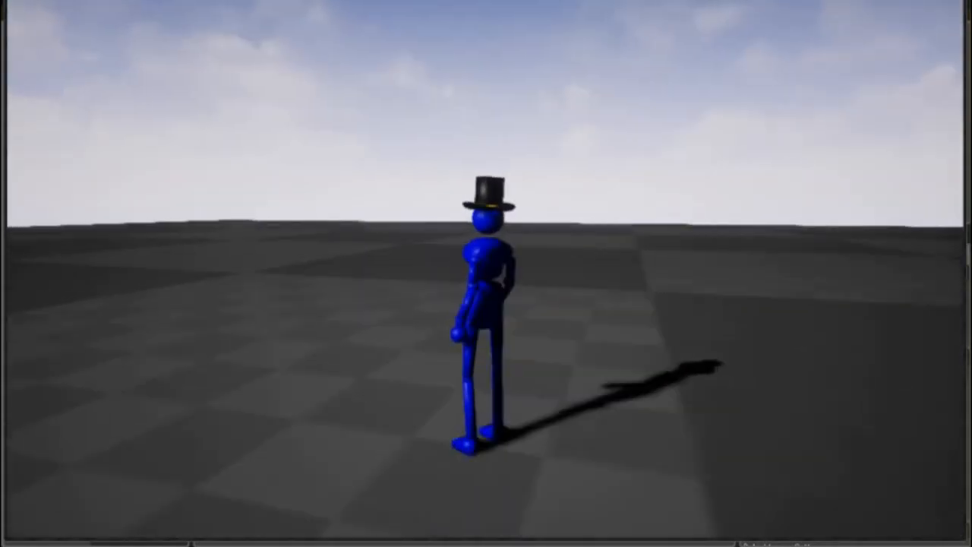
key("d")
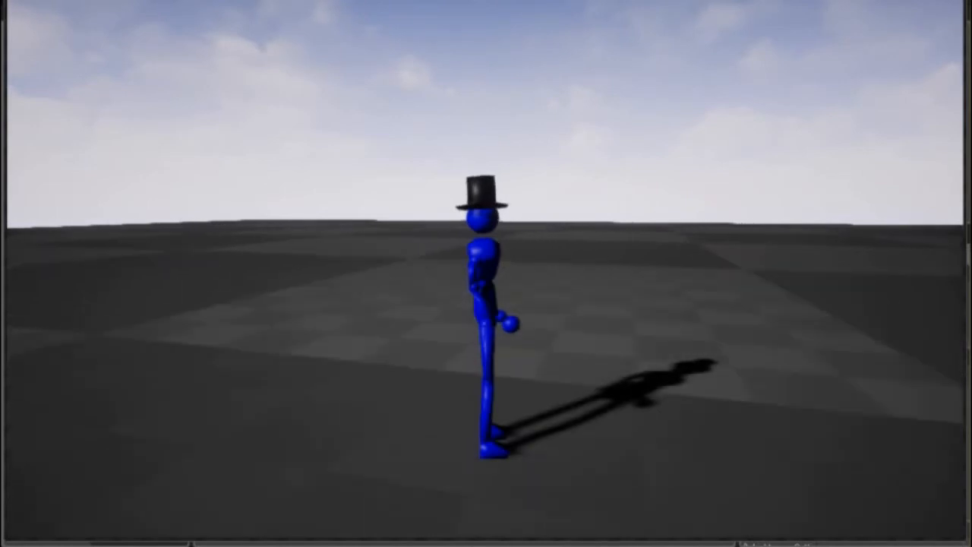
key("w")
key("d")
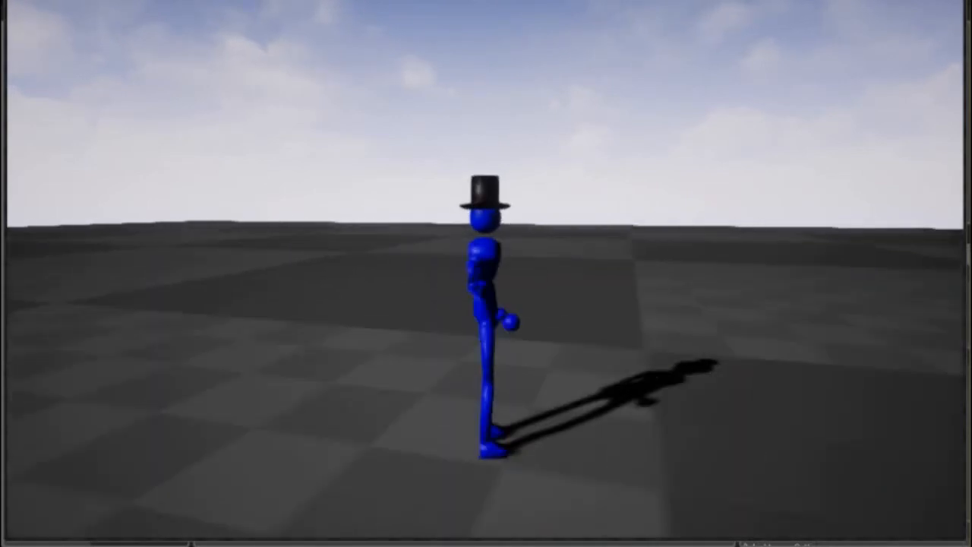
key("s")
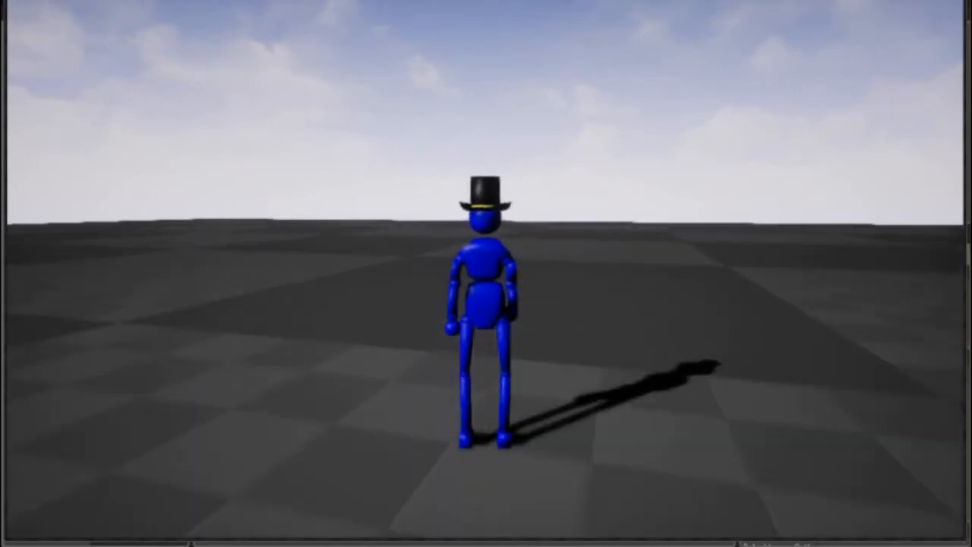
key("d")
key("w")
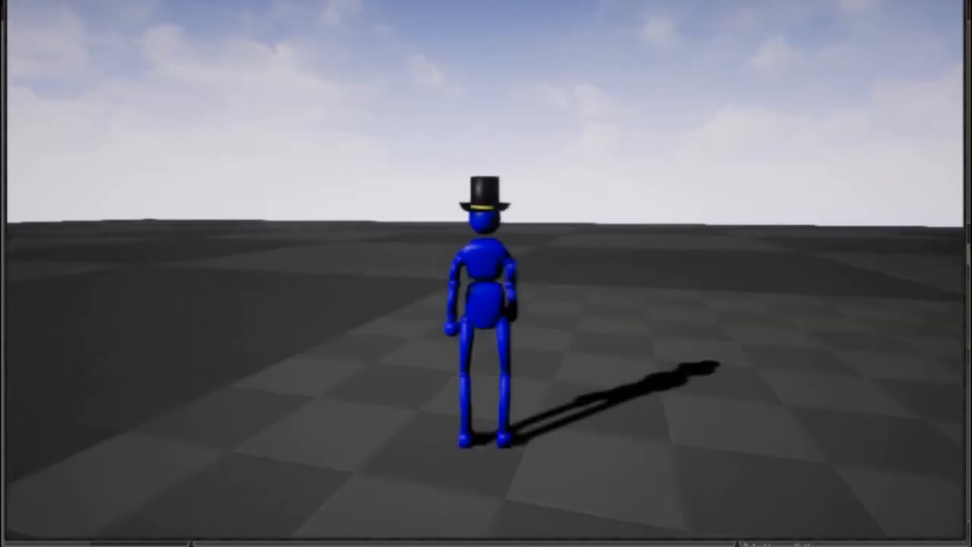
key("s")
key("a")
key("w")
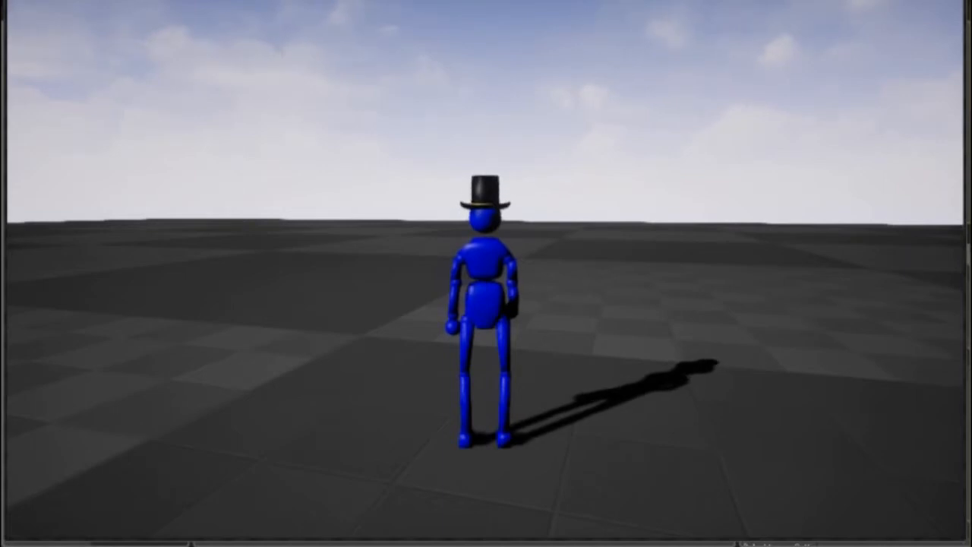
key("Escape")
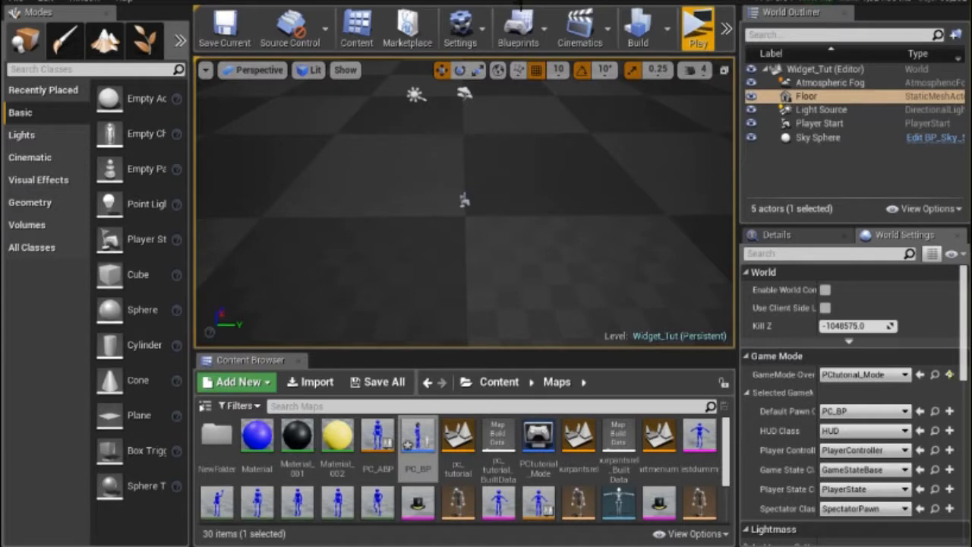
left_click(697, 28)
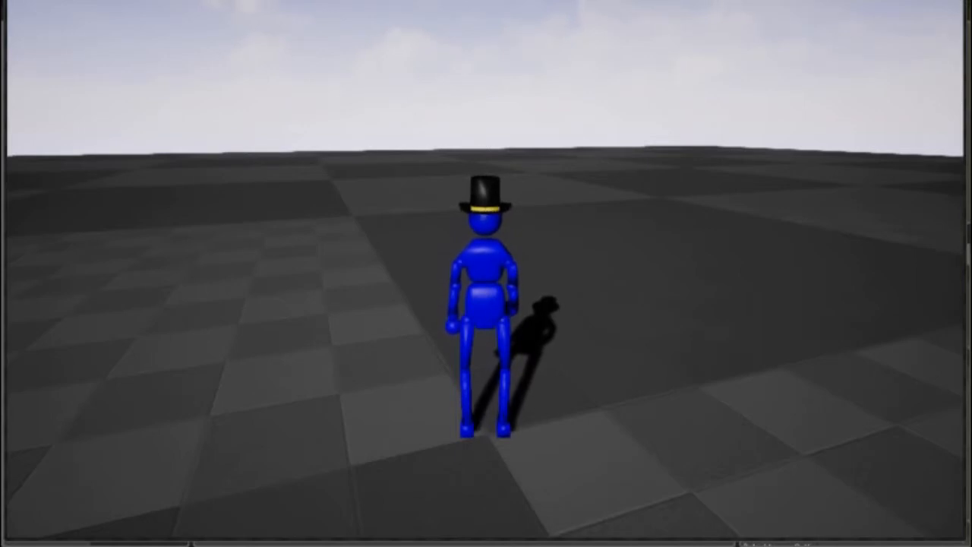
key("Escape")
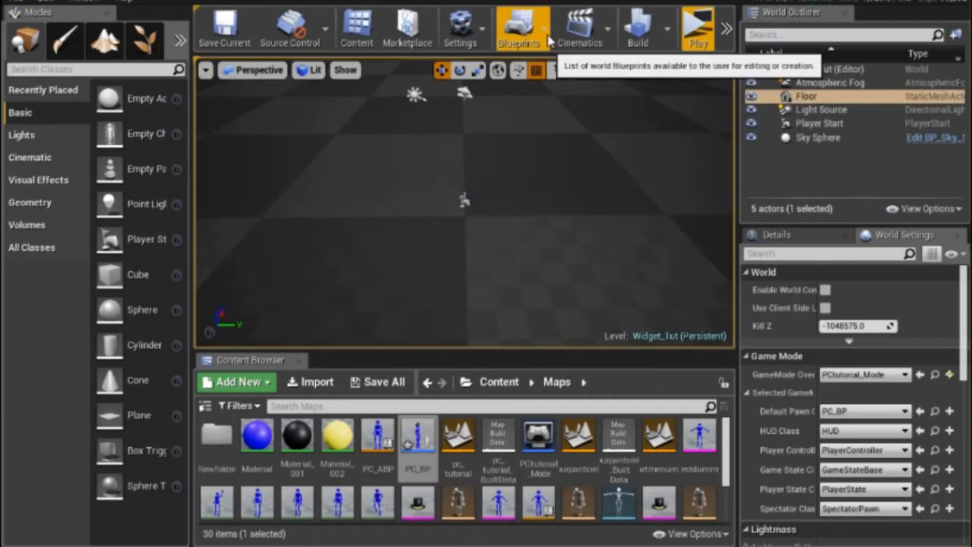
Open the Level Blueprint of Widget_Tut and examine the node chain starting from Event BeginPlay.
left_click(521, 30)
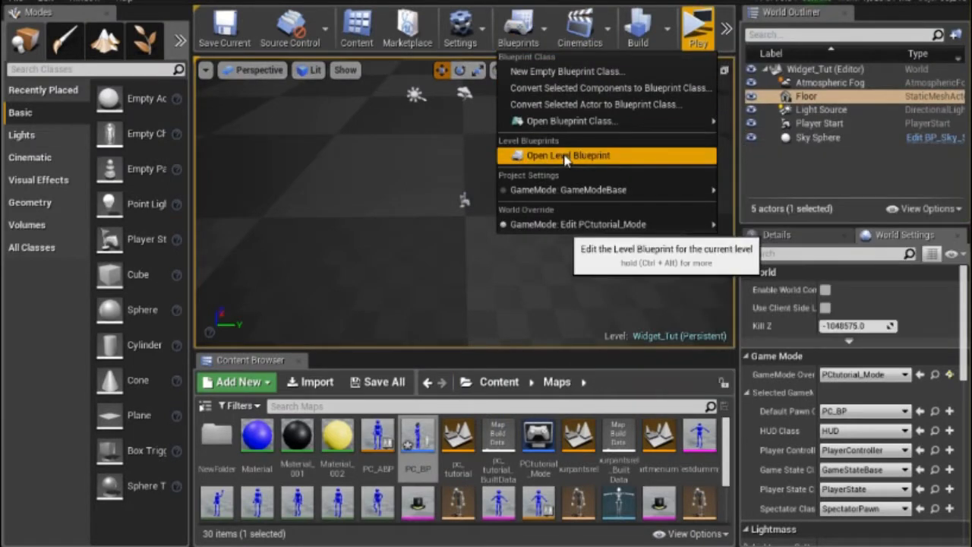
mouse_move(553, 123)
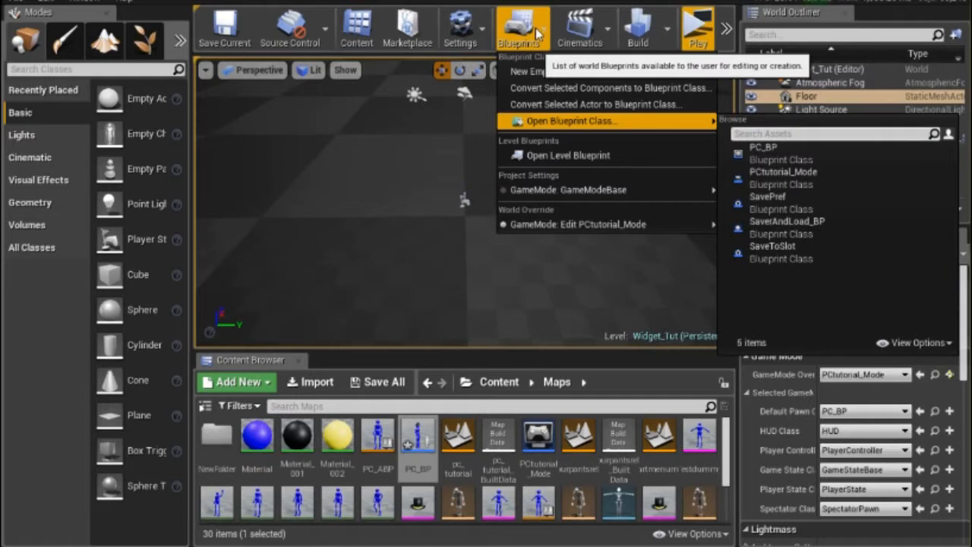
left_click(555, 154)
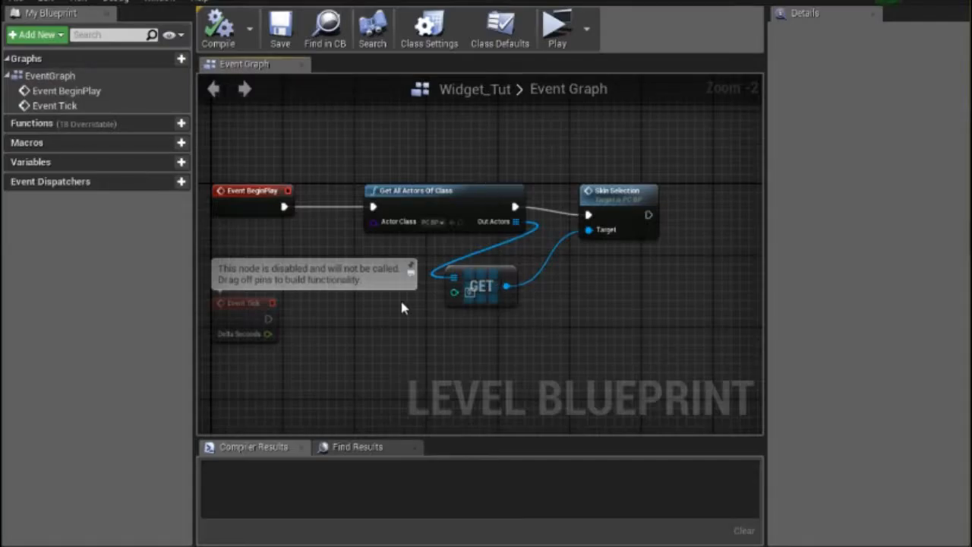
scroll(400, 298, "down", 1)
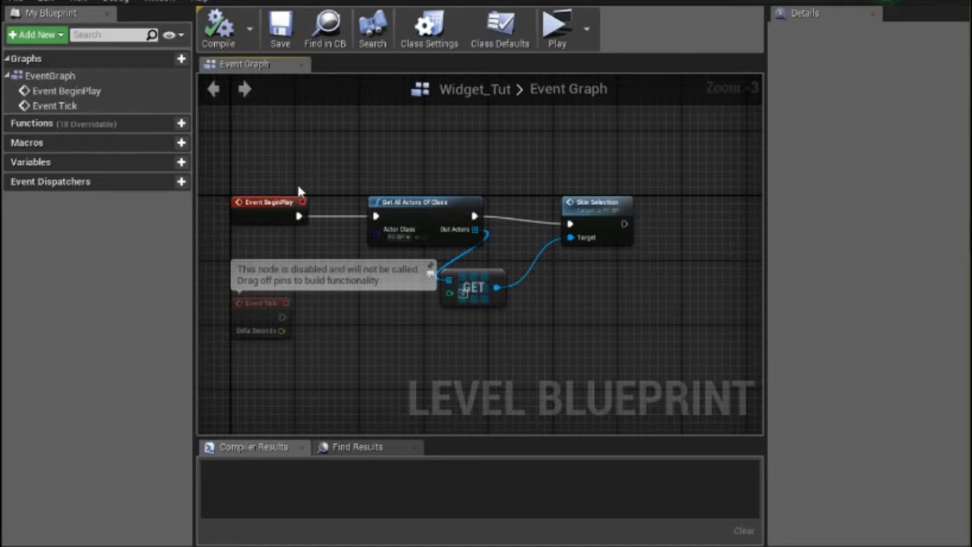
left_click(286, 200)
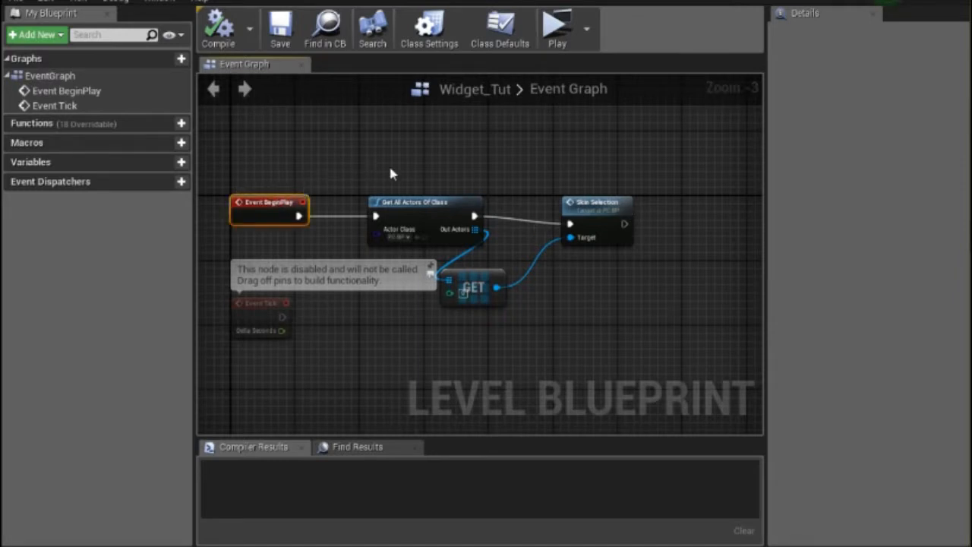
left_click(506, 149)
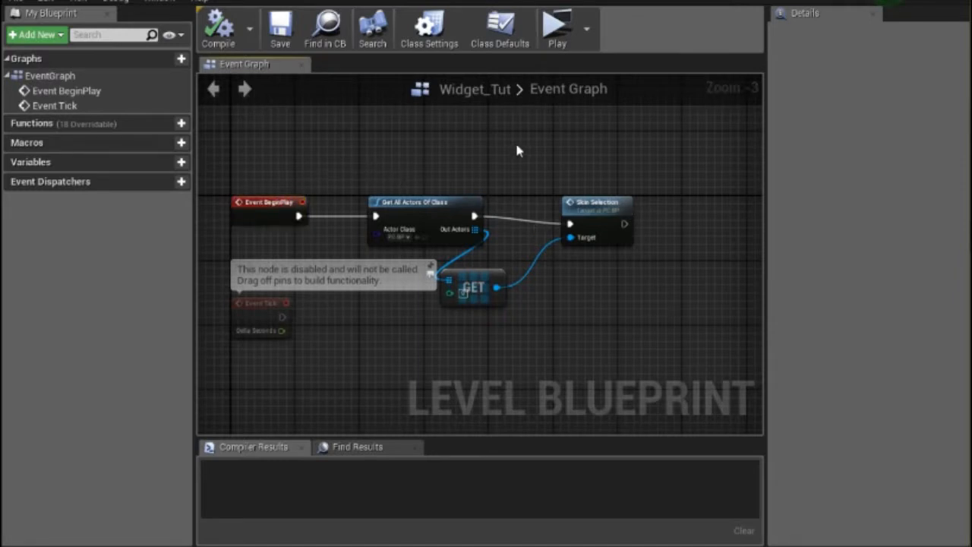
Add a Get Player Controller node to the Event Graph and place it above the Skin Selection node.
right_click(517, 150)
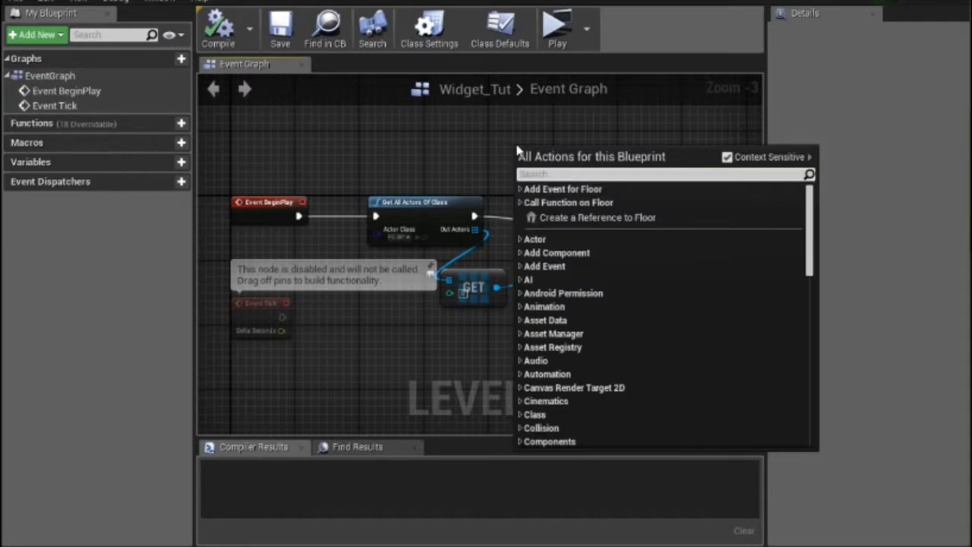
type("contr")
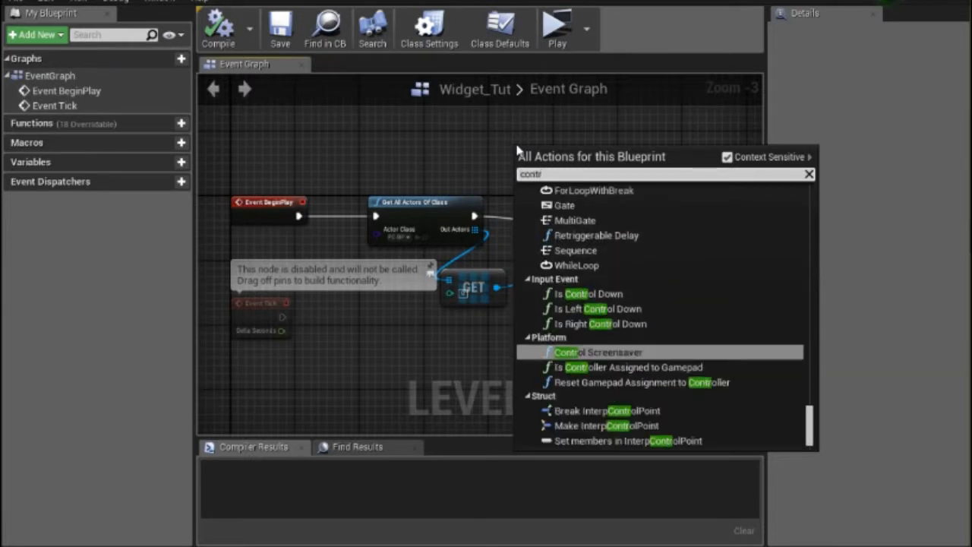
type("ol play")
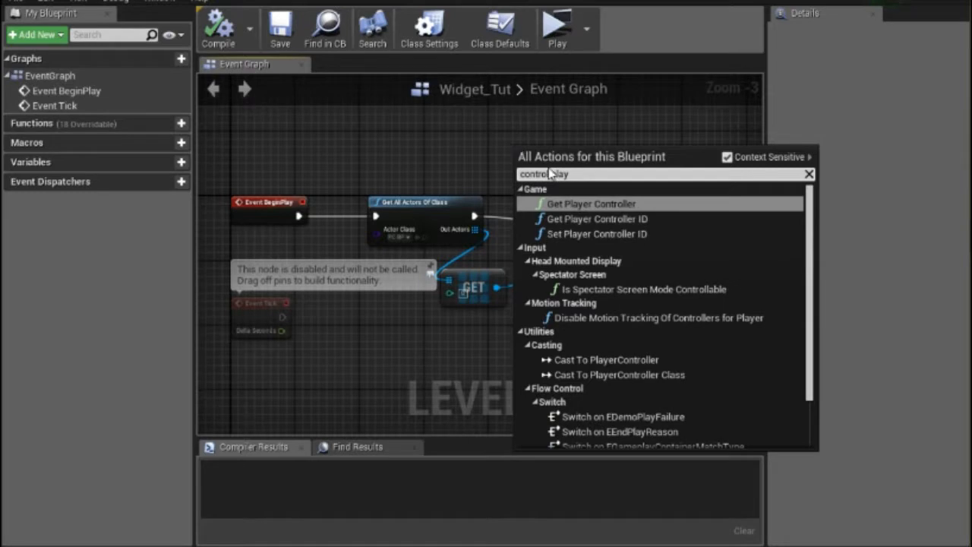
left_click(591, 203)
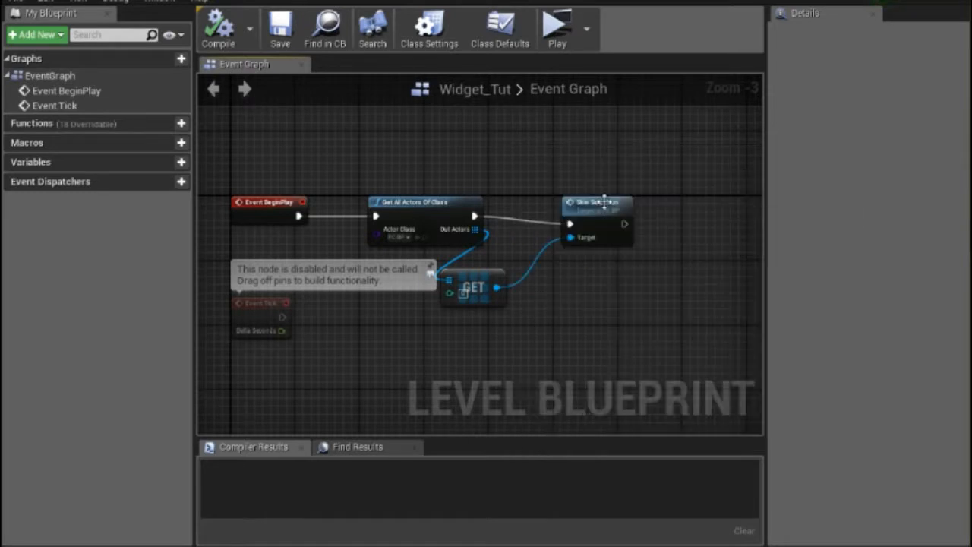
left_click_drag(586, 131, 611, 125)
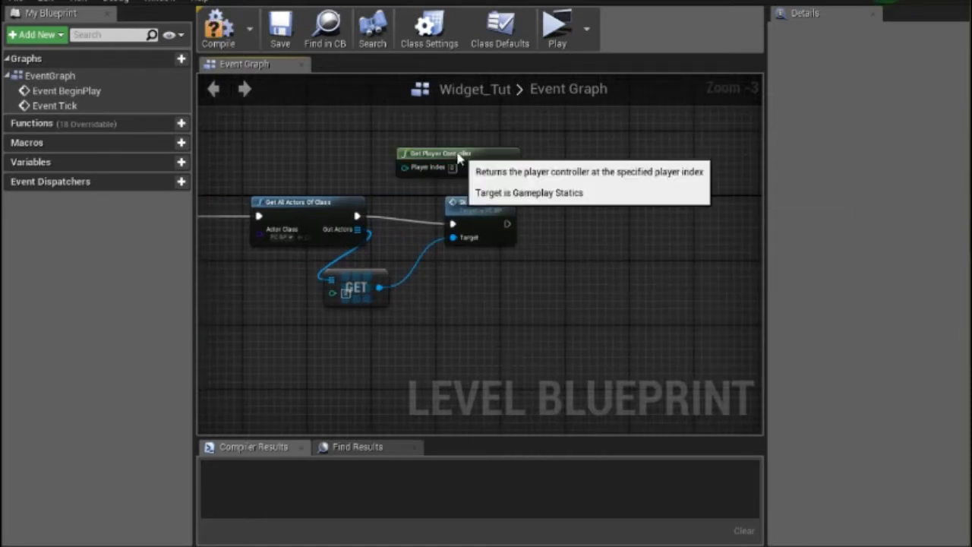
left_click_drag(461, 157, 442, 147)
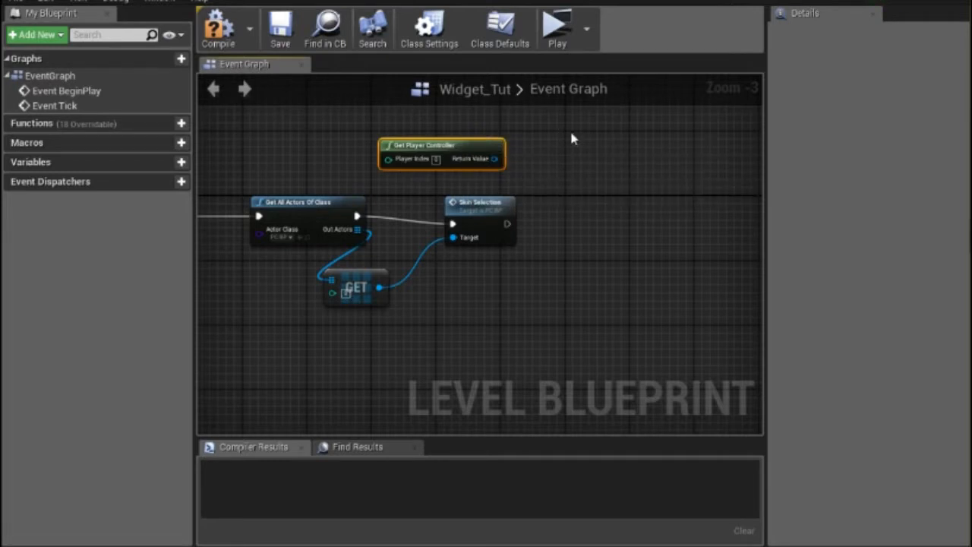
right_click(573, 133)
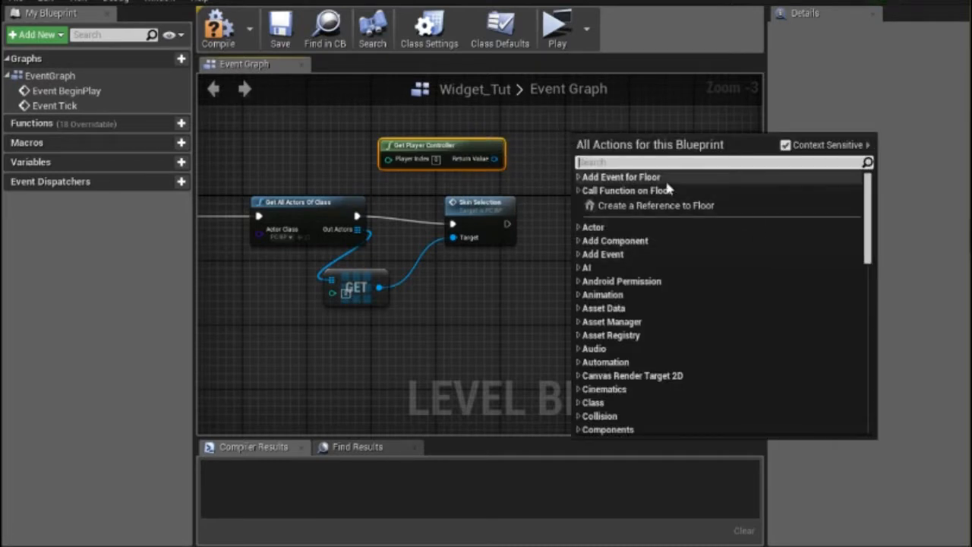
left_click(517, 146)
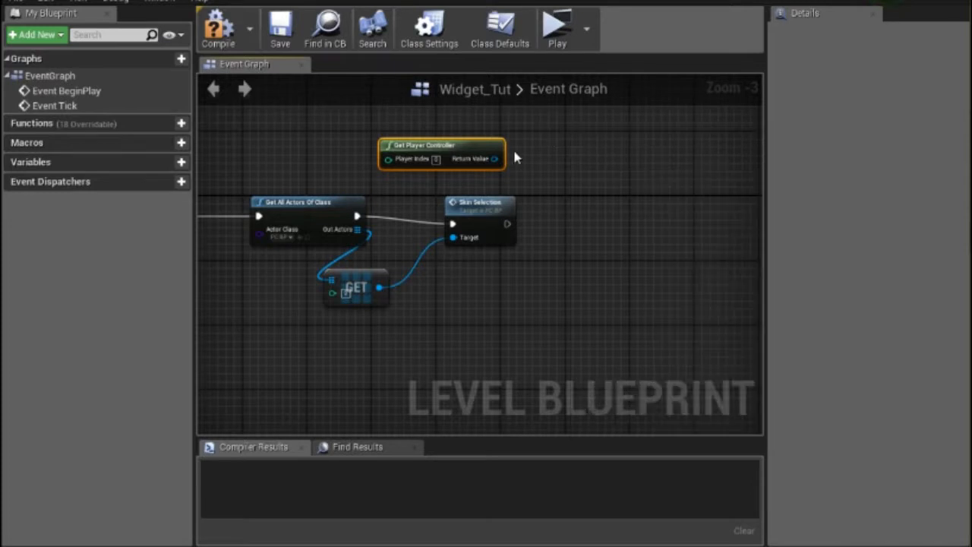
Add a Set Show Mouse Cursor node targeting the Get Player Controller node's Return Value.
left_click_drag(494, 159, 612, 222)
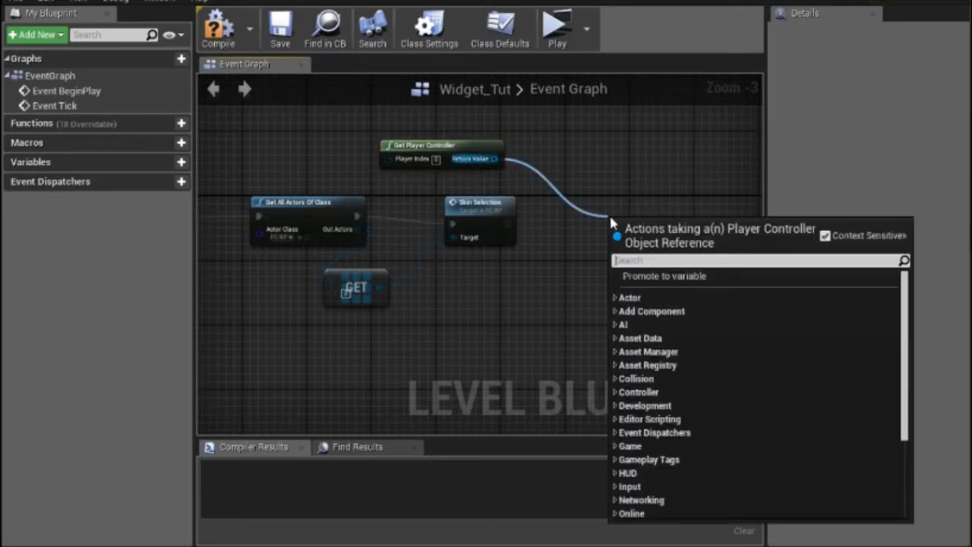
type("mou")
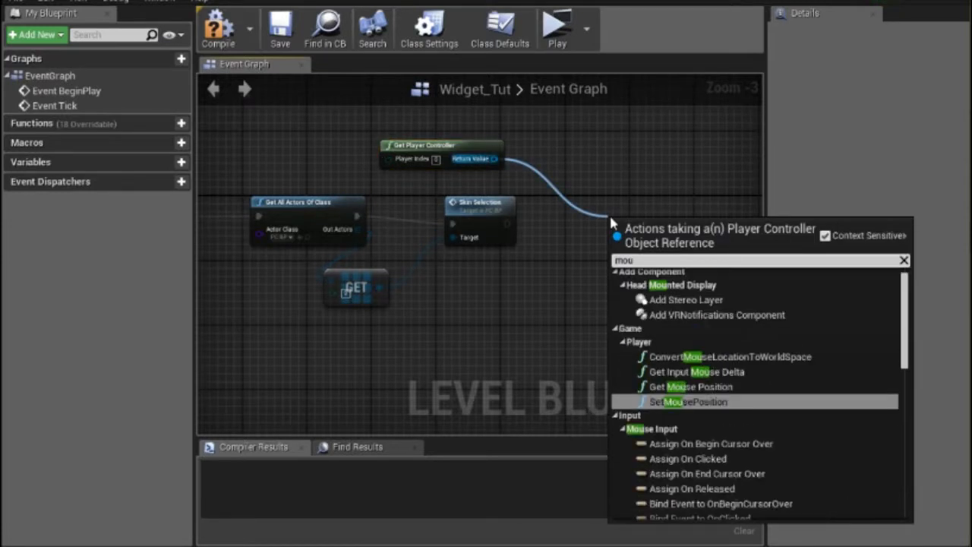
type("se cur")
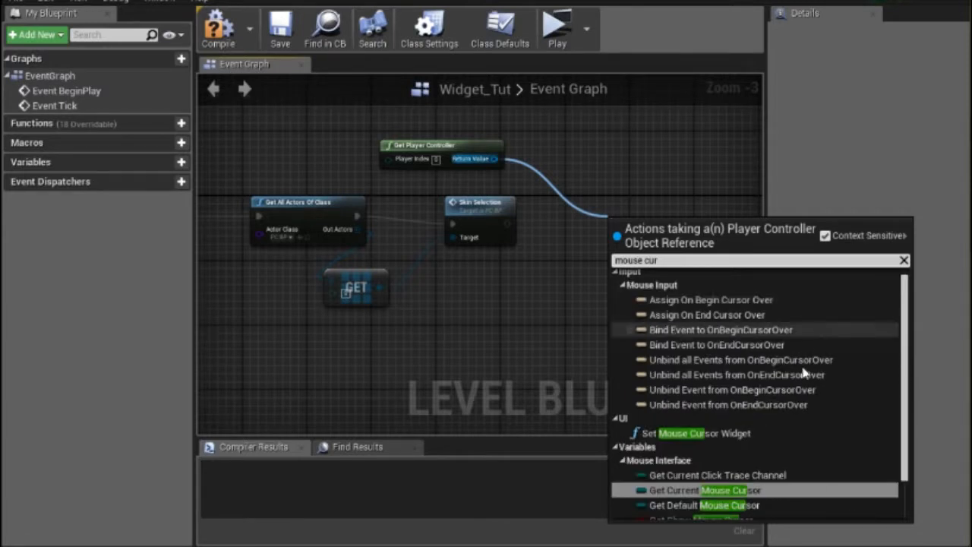
scroll(803, 372, "down", 2)
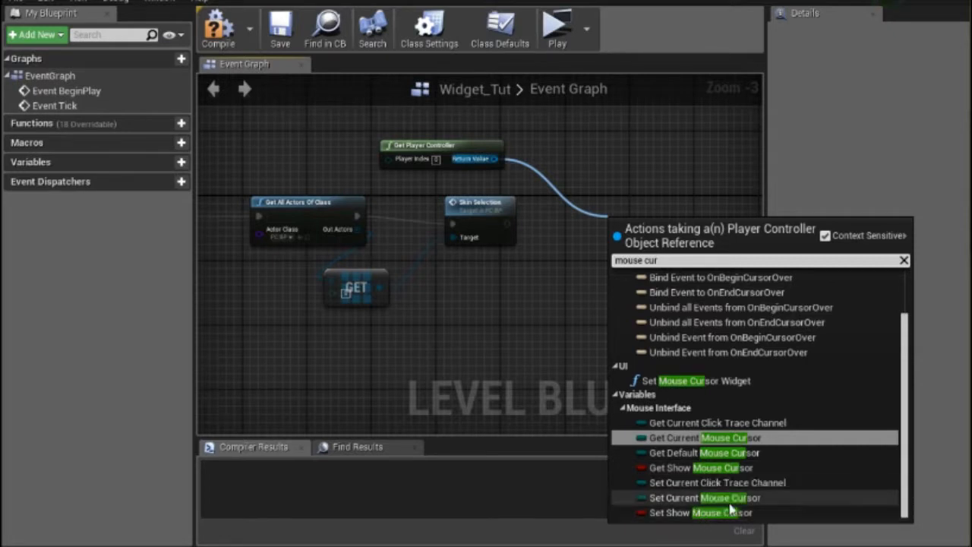
left_click(741, 513)
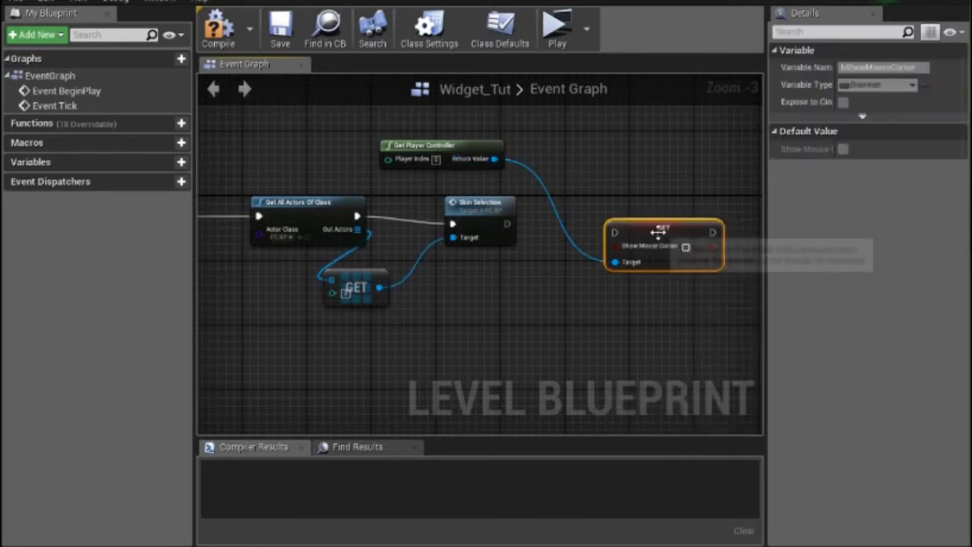
Place the Show Mouse Cursor setter beside Skin Selection, enable Show Mouse Cursor and connect Skin Selection's execution output to it.
left_click_drag(690, 248, 667, 241)
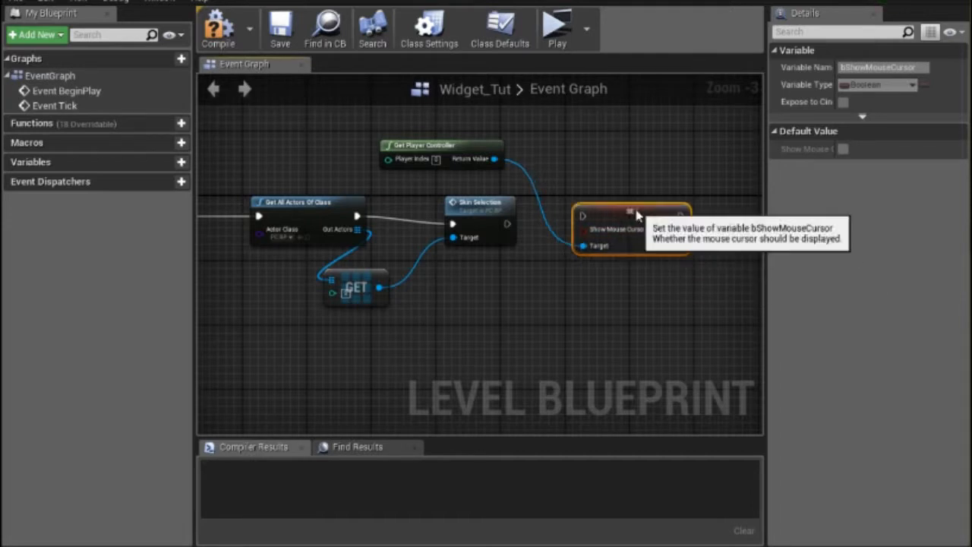
left_click_drag(638, 219, 630, 202)
left_click_drag(507, 224, 581, 208)
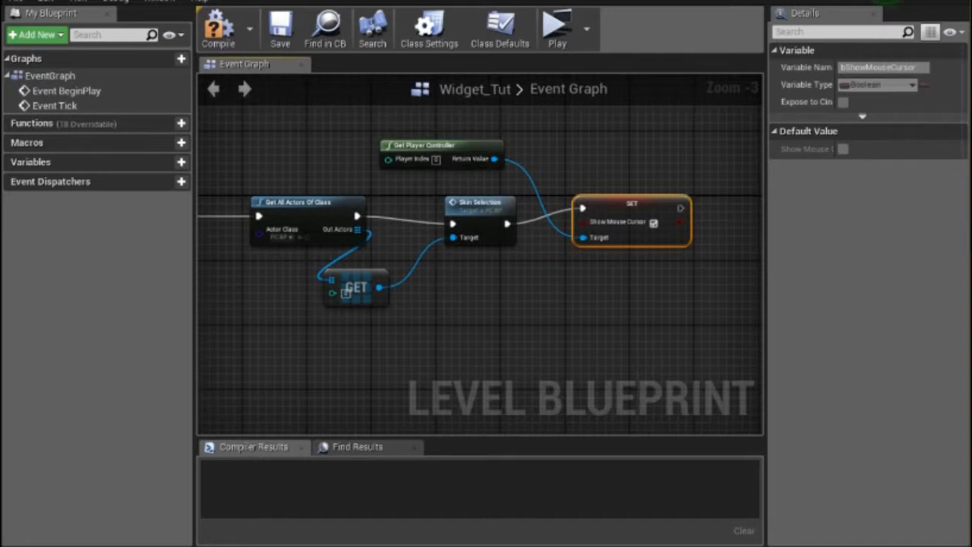
Play-test the level to check the mouse cursor and camera turning, stop the session and save the Level Blueprint.
left_click(554, 18)
left_click_drag(452, 197, 415, 157)
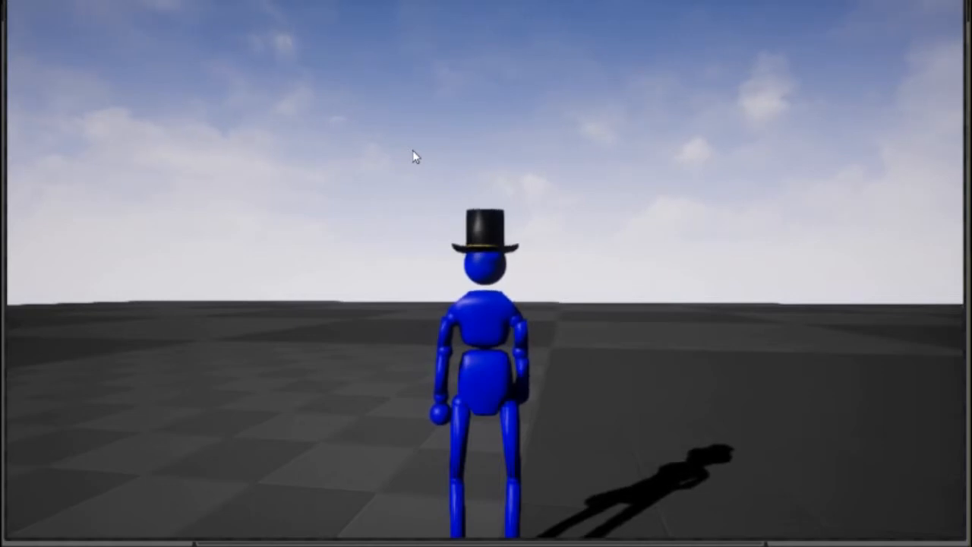
left_click_drag(547, 158, 443, 177)
left_click_drag(618, 198, 619, 203)
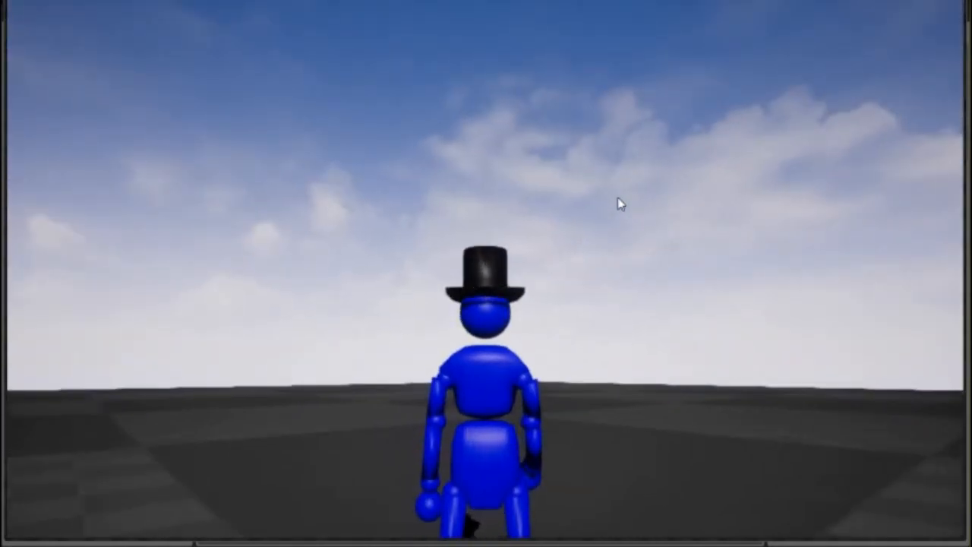
key("Escape")
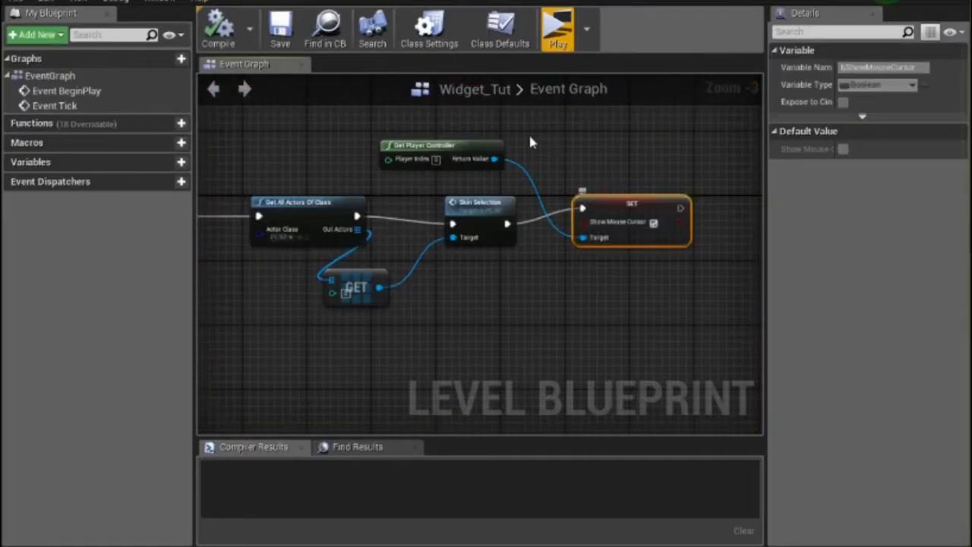
left_click(281, 25)
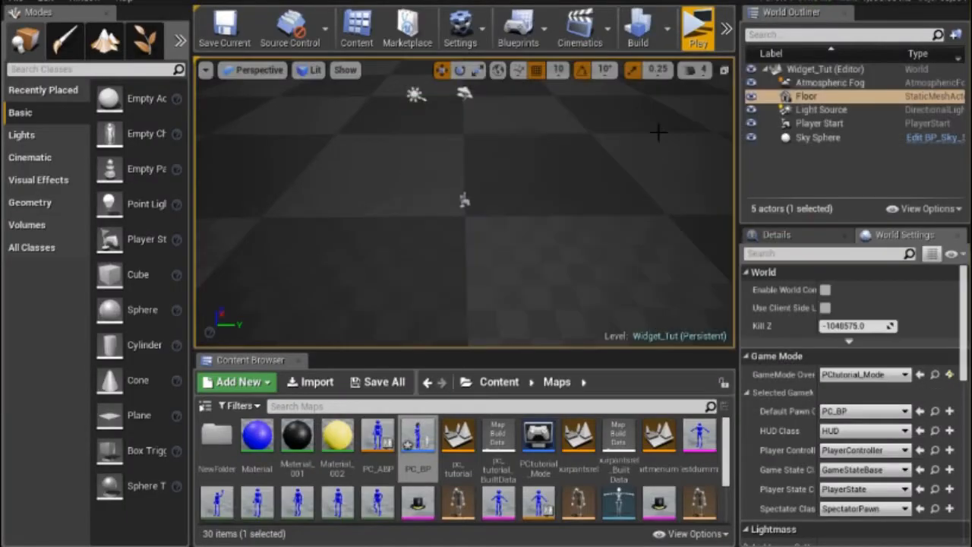
Create a Blueprint Class with Actor as its parent in the Maps folder and name it NPC_BP.
scroll(501, 197, "down", 2)
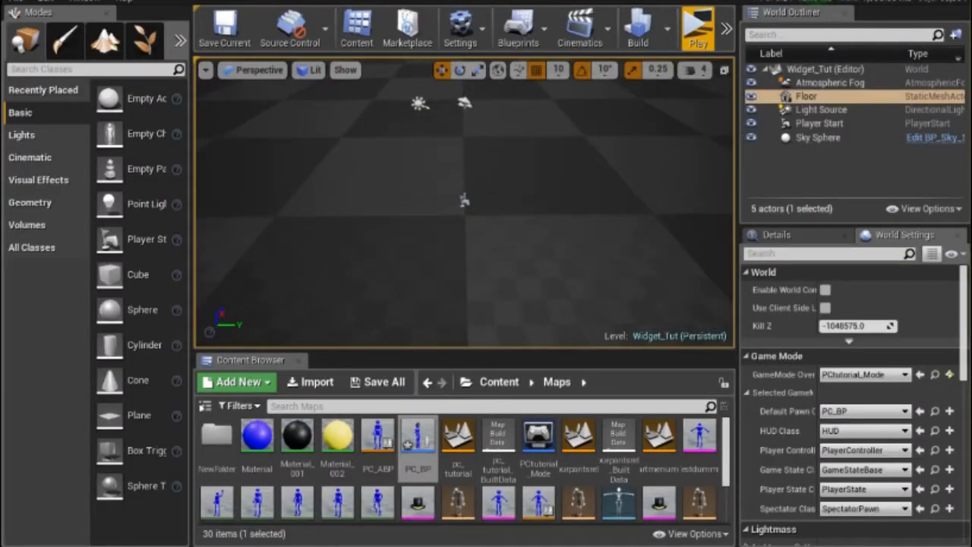
middle_click_drag(465, 203, 493, 187)
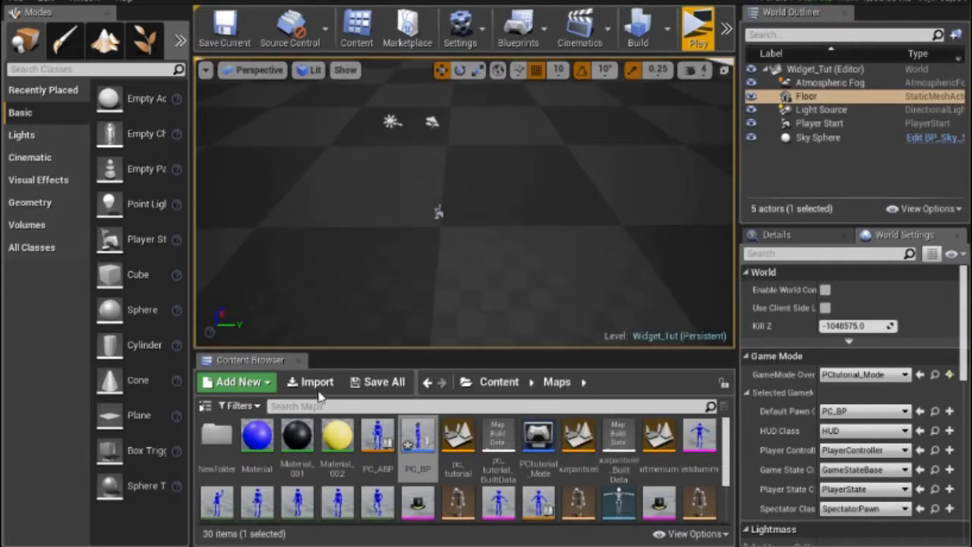
left_click(268, 382)
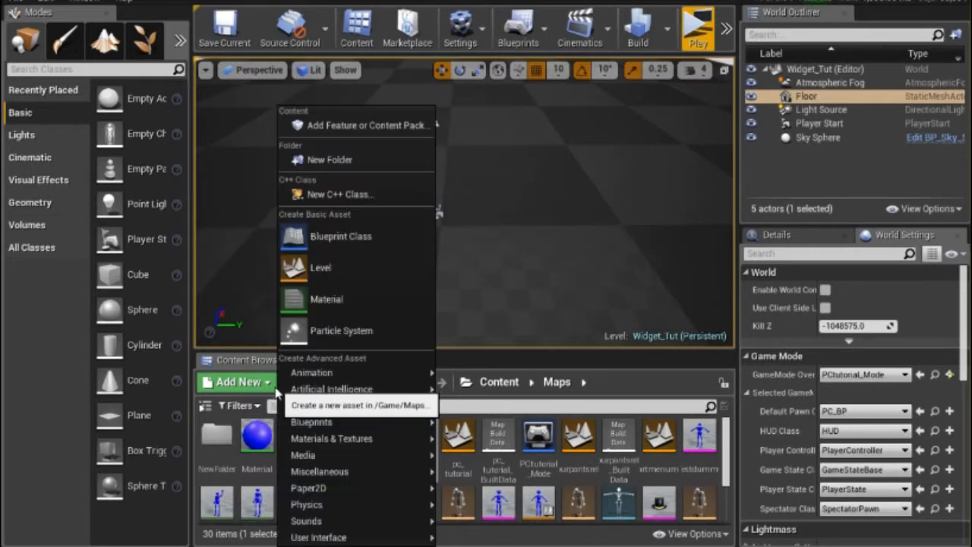
left_click(356, 231)
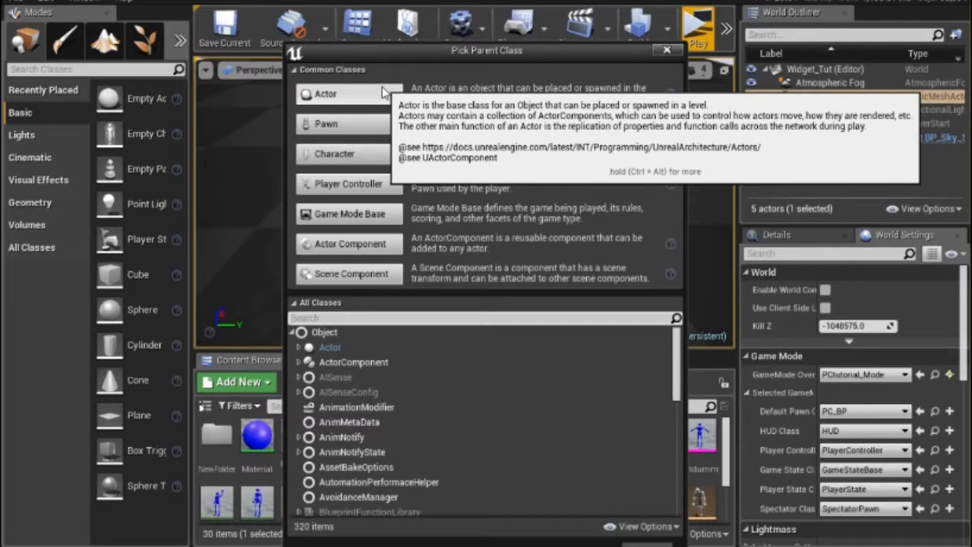
left_click(383, 91)
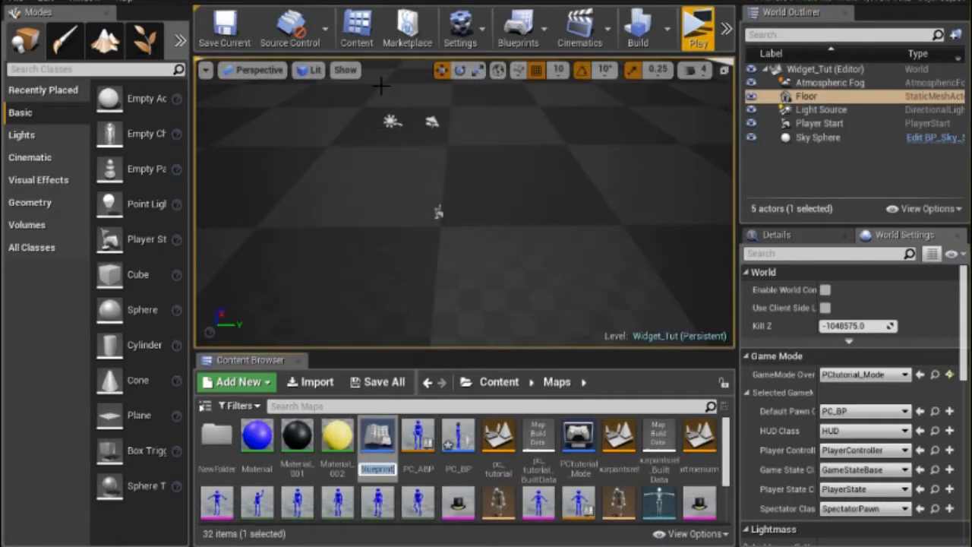
type("NPC_BP")
key("Return")
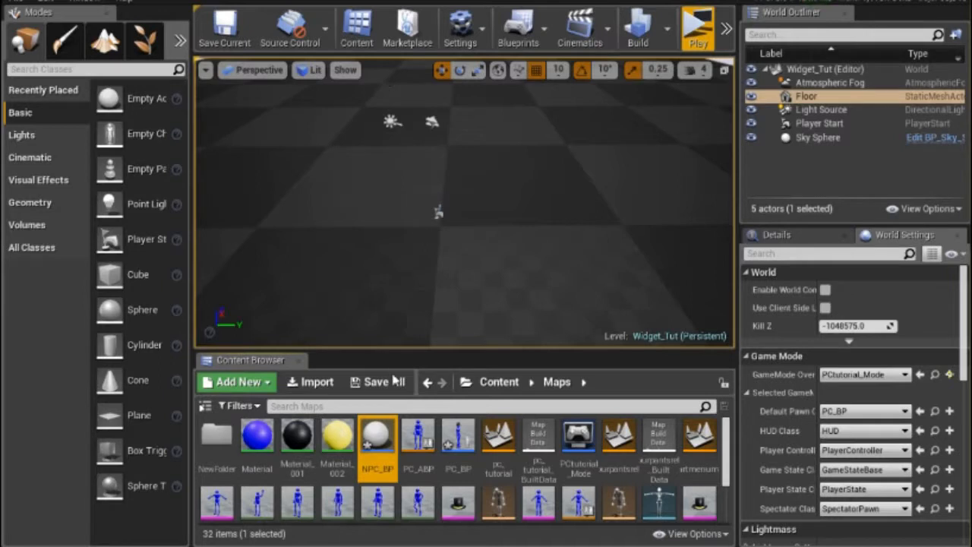
Open the NPC_BP blueprint and add a Capsule Collision component with the default name under DefaultSceneRoot.
double_click(378, 425)
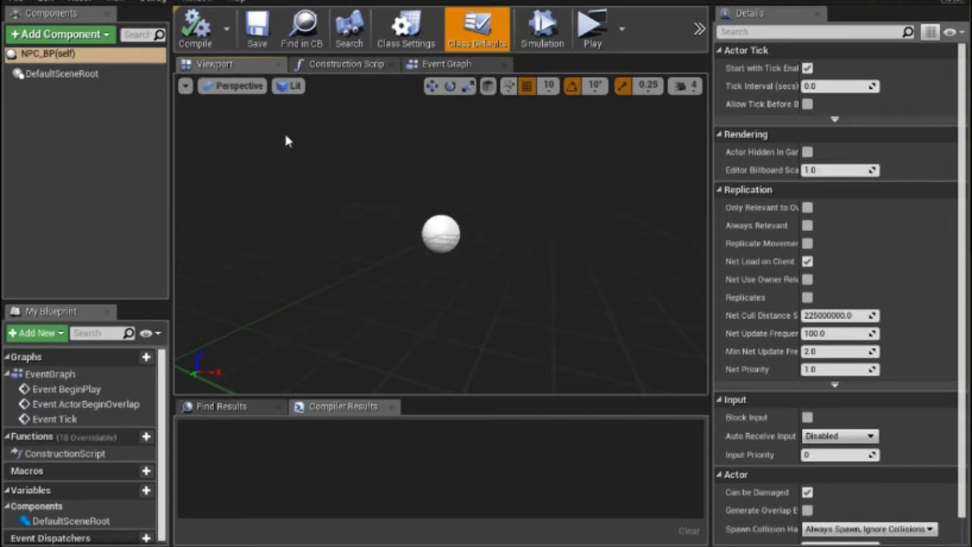
left_click(70, 38)
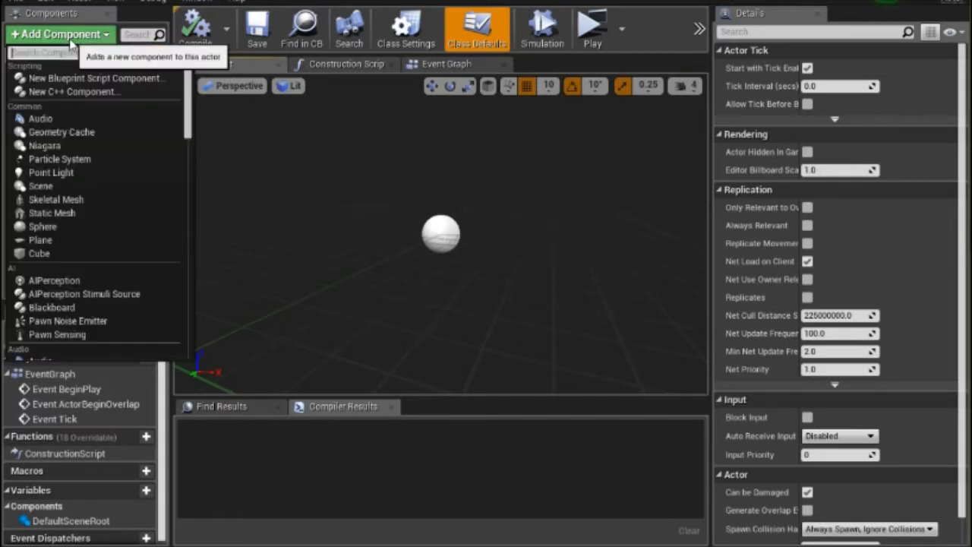
type("coll")
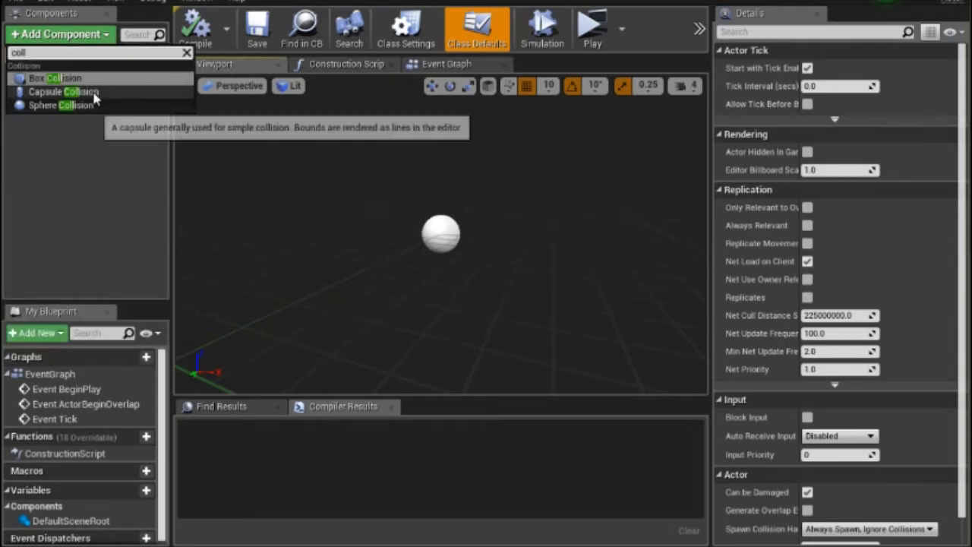
left_click(88, 92)
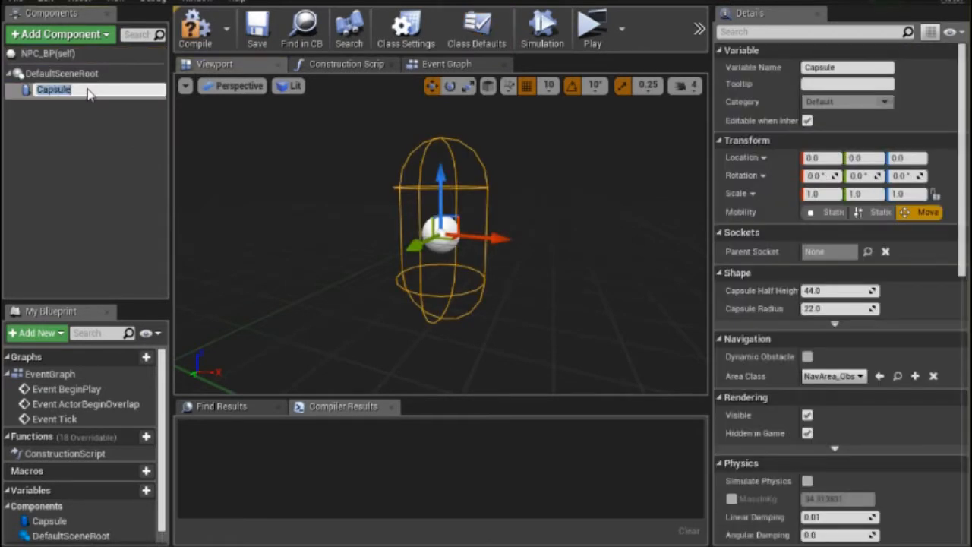
key("Return")
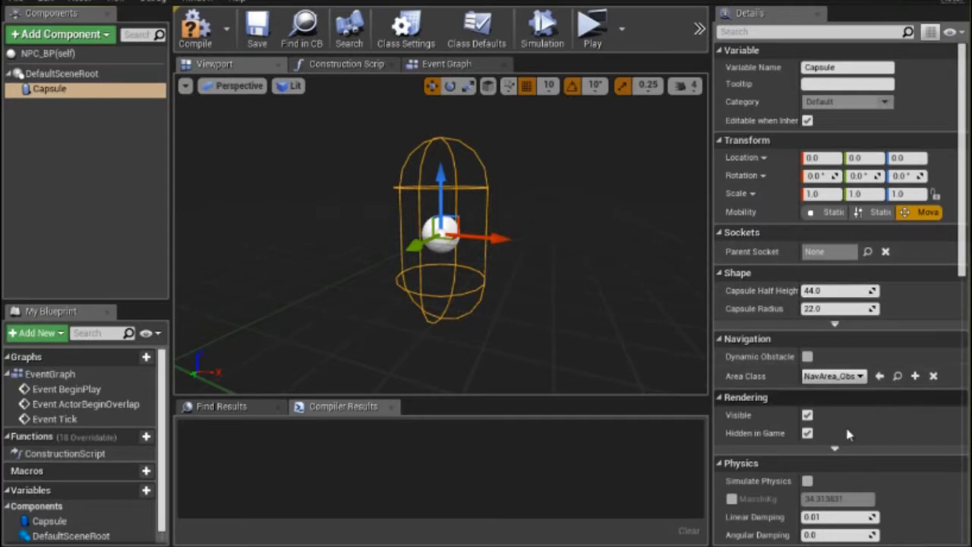
Turn off Generate Overlap Events for the Capsule and set its Collision Presets to BlockAll.
scroll(847, 432, "down", 3)
scroll(847, 433, "down", 12)
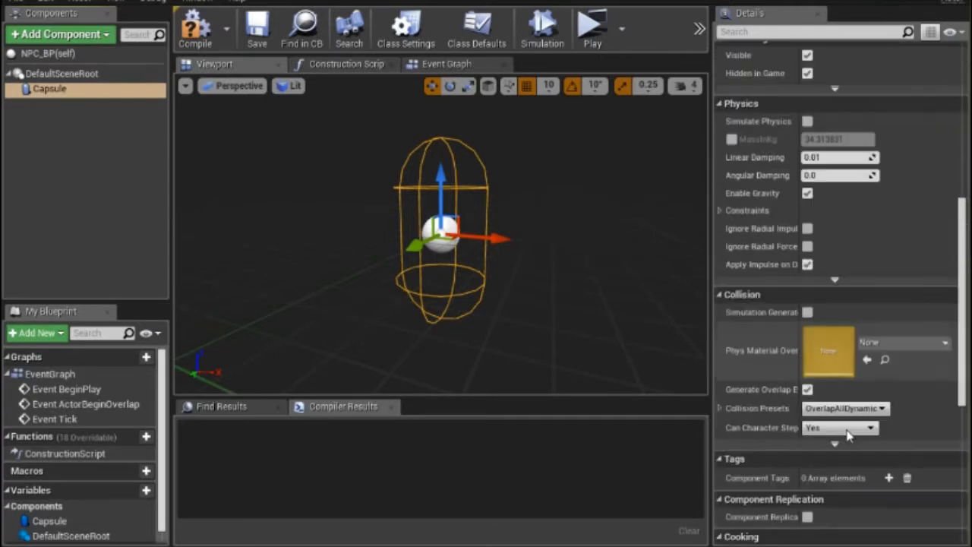
scroll(850, 430, "down", 2)
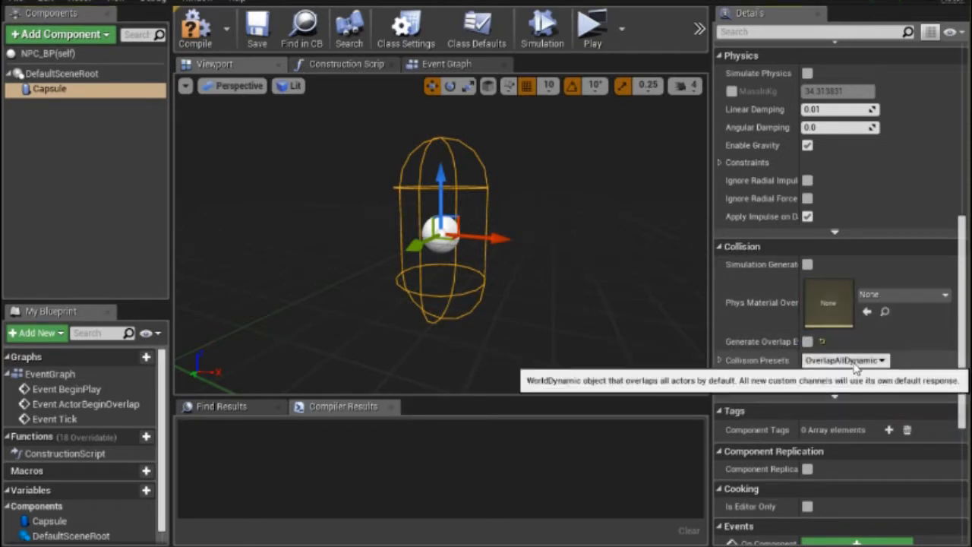
left_click(854, 362)
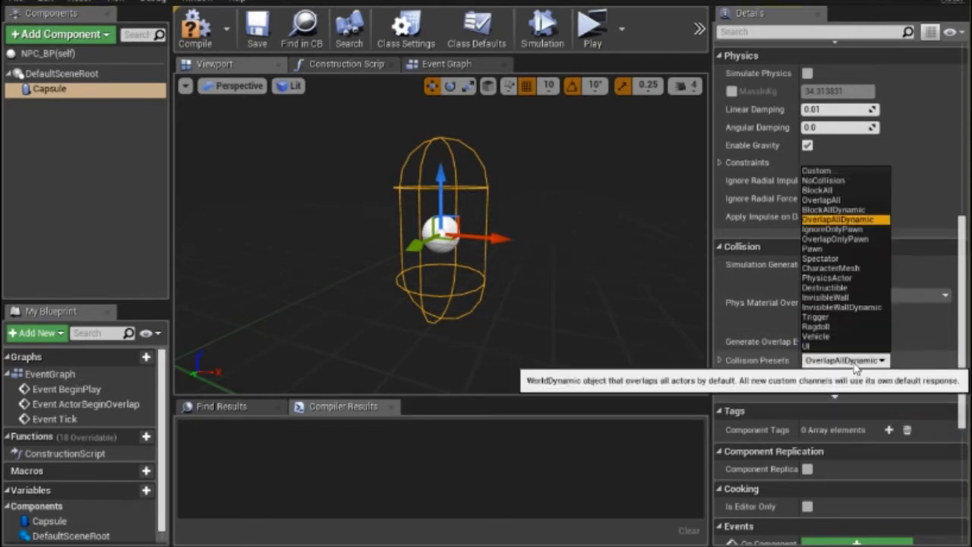
left_click(836, 191)
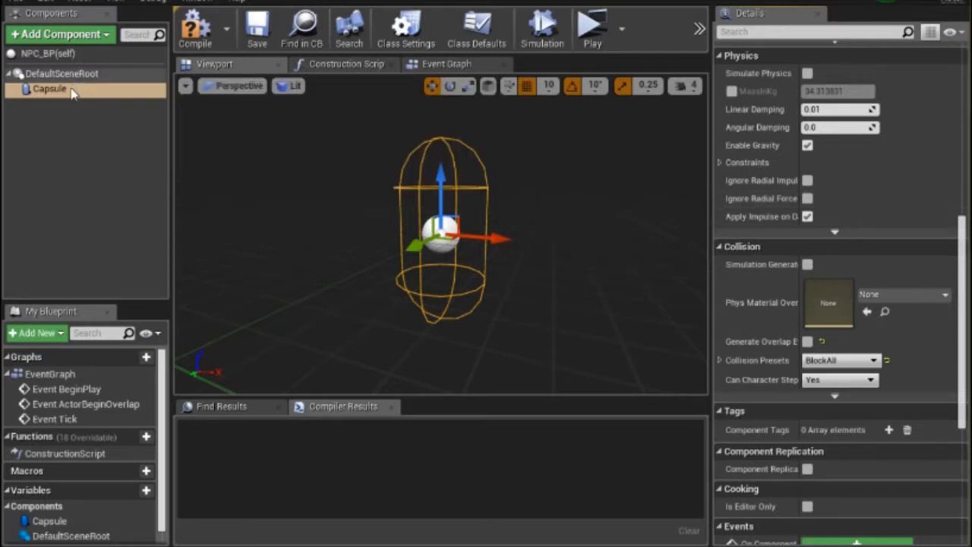
Add a Skeletal Mesh component as a child of the Capsule, keeping its default name.
right_click(66, 90)
key("Escape")
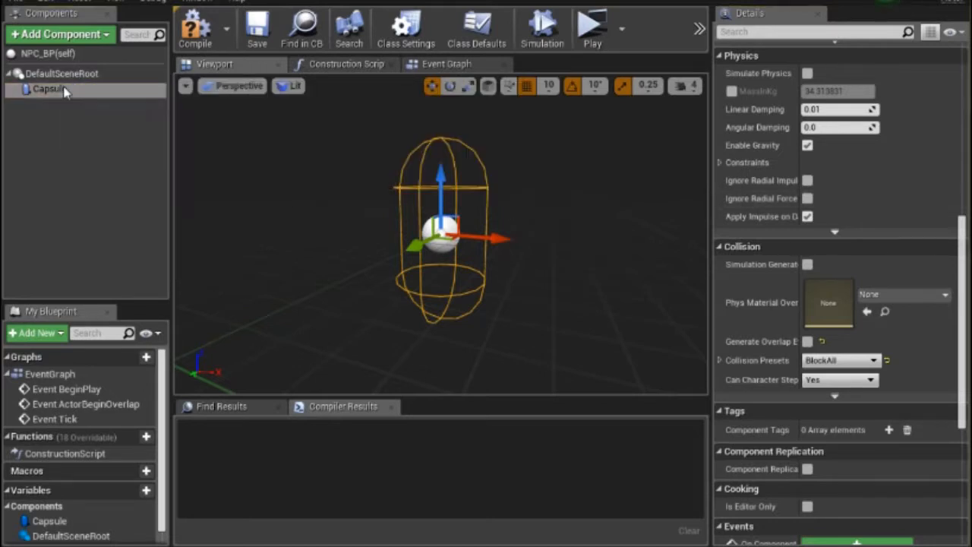
left_click(66, 90)
left_click(60, 34)
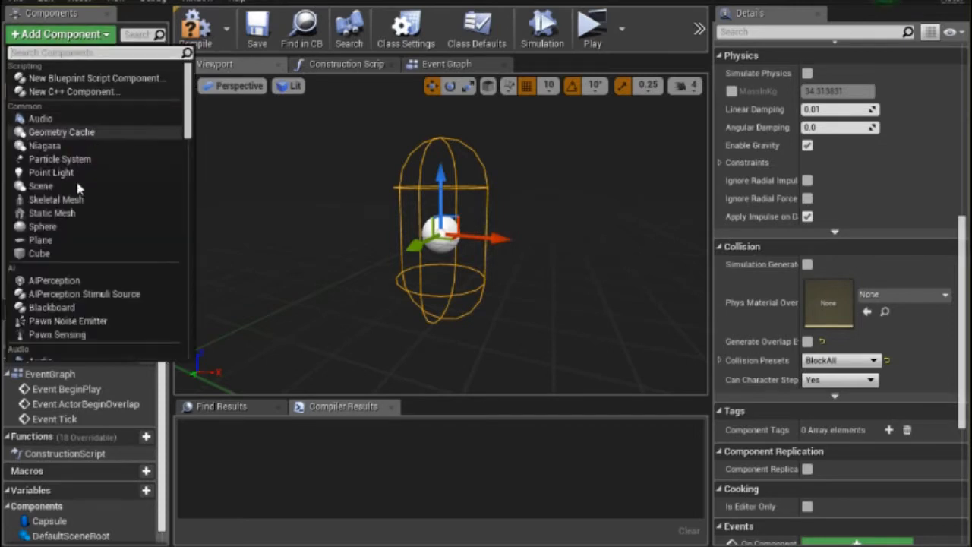
left_click(68, 200)
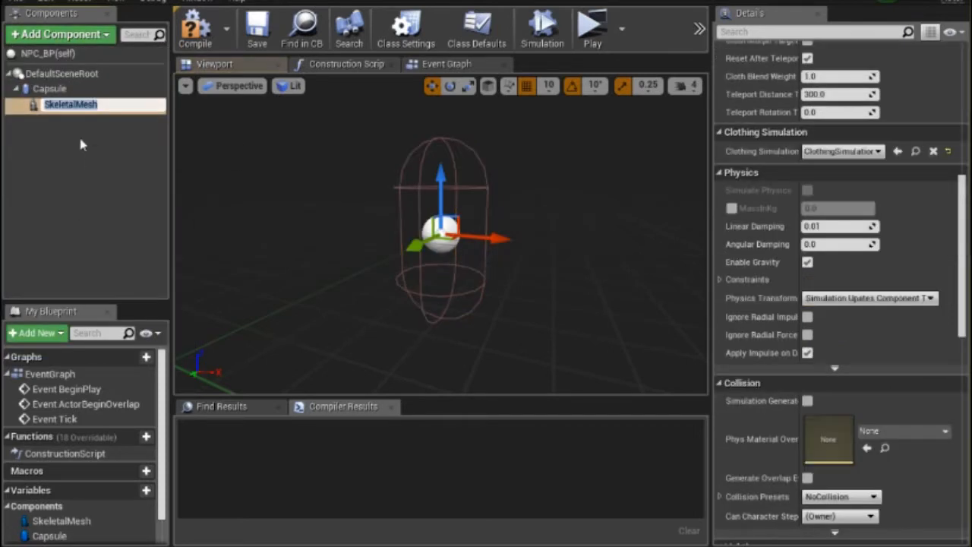
key("Return")
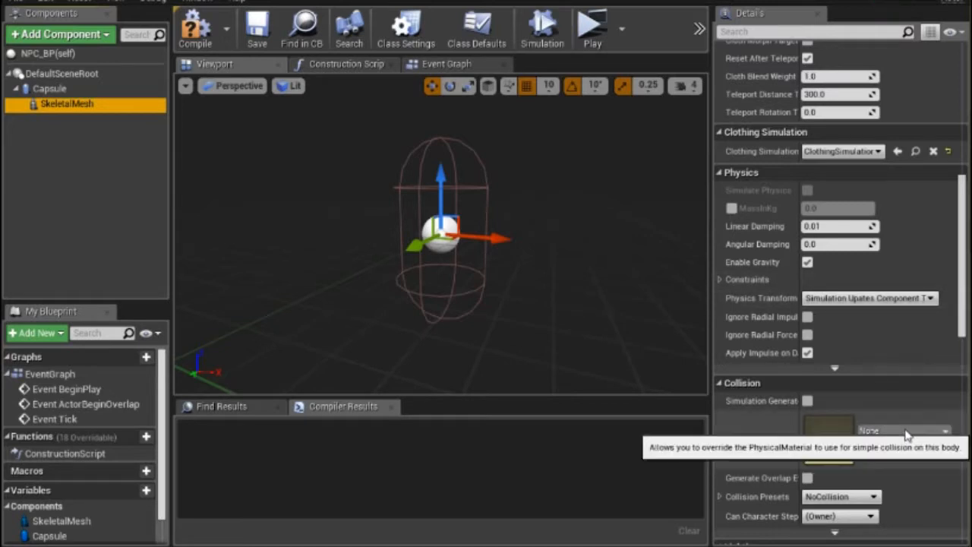
Assign the Testdummy2 skeletal mesh to the SkeletalMesh component.
left_click(945, 434)
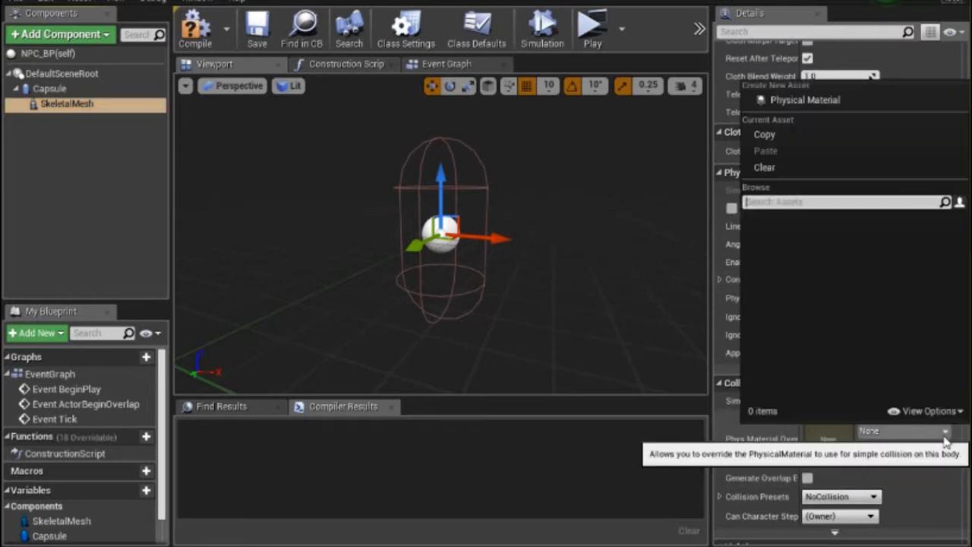
left_click(946, 436)
scroll(819, 177, "up", 5)
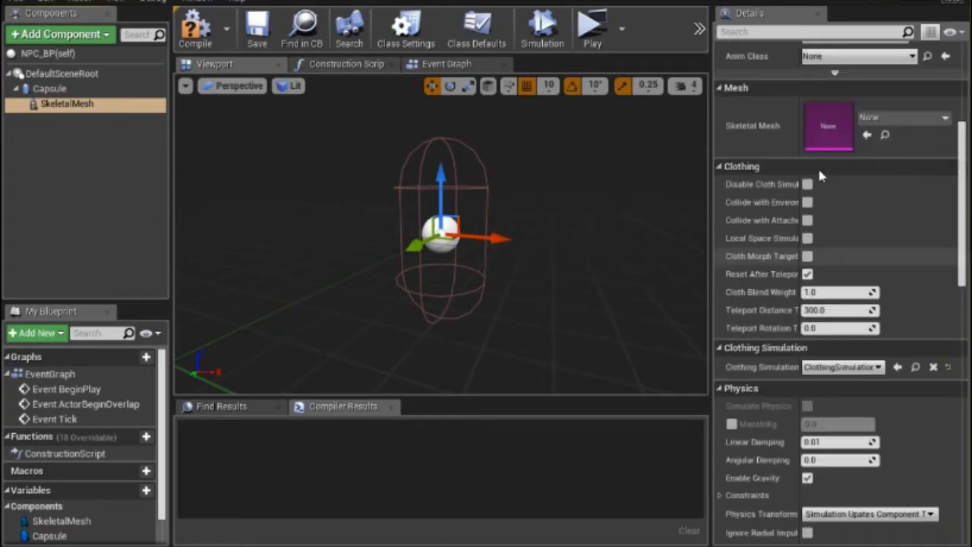
scroll(819, 176, "up", 5)
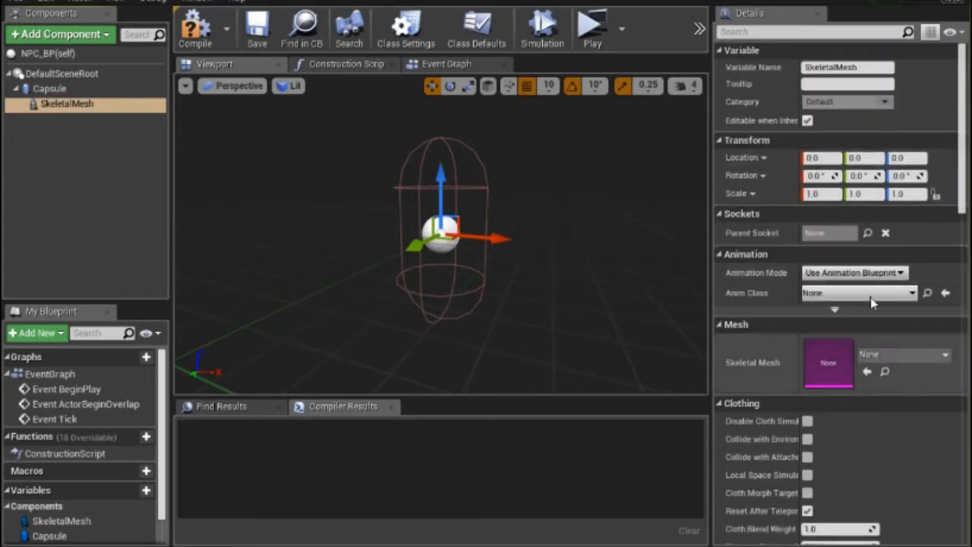
left_click(925, 357)
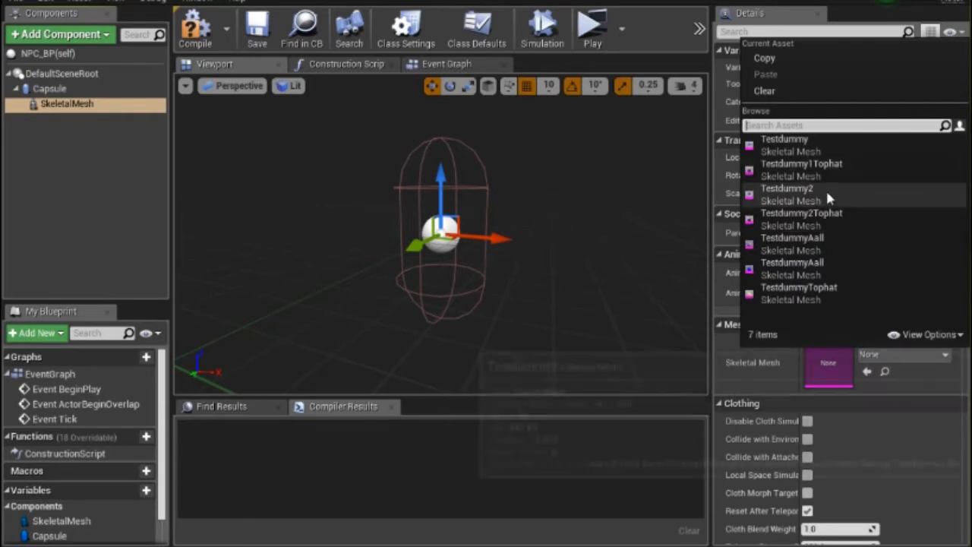
left_click(828, 196)
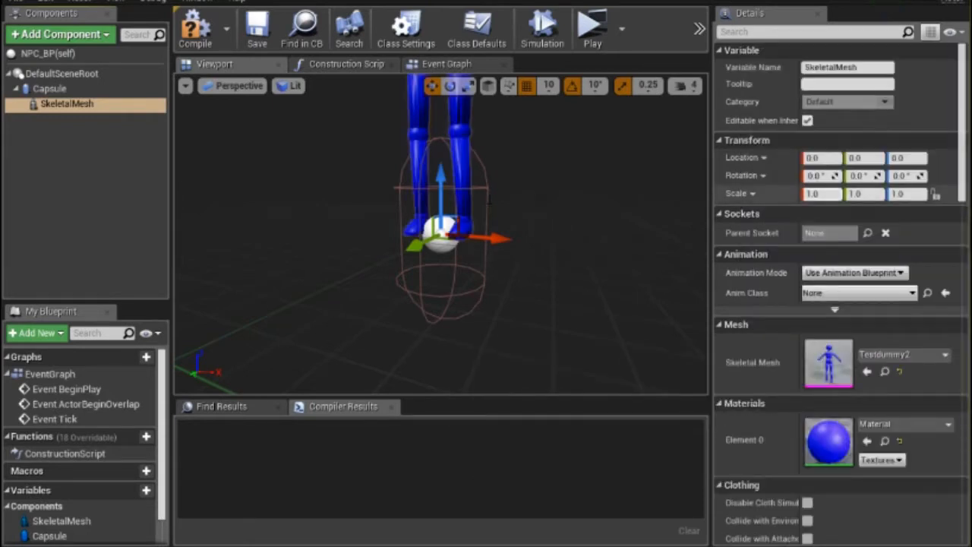
Try a Capsule Half Height of 50 and then 100 on the Capsule component.
scroll(479, 214, "down", 3)
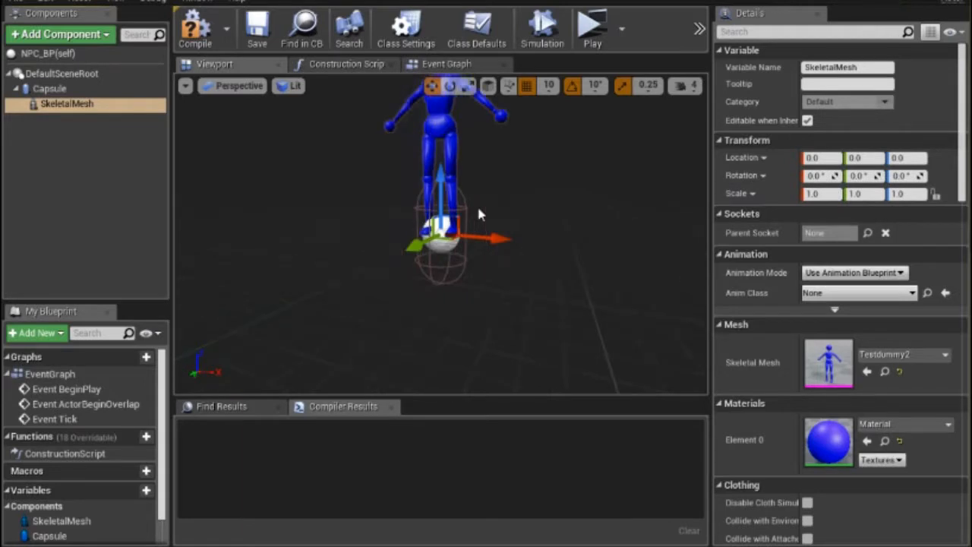
left_click(64, 91)
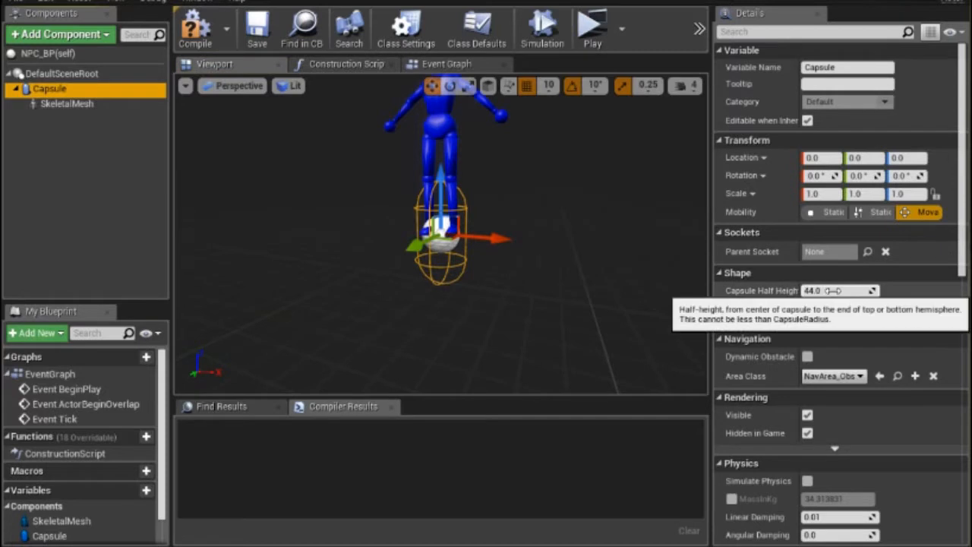
left_click(834, 291)
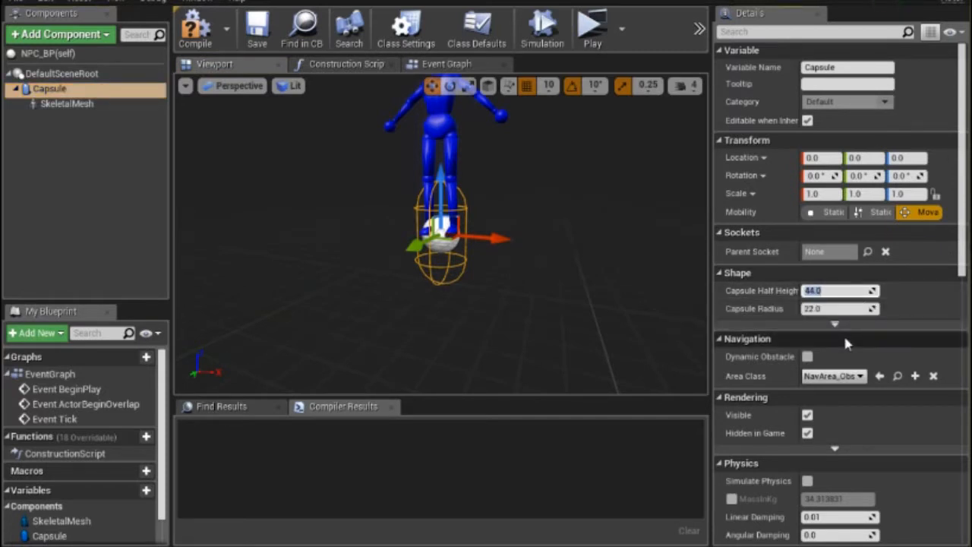
type("50")
key("Return")
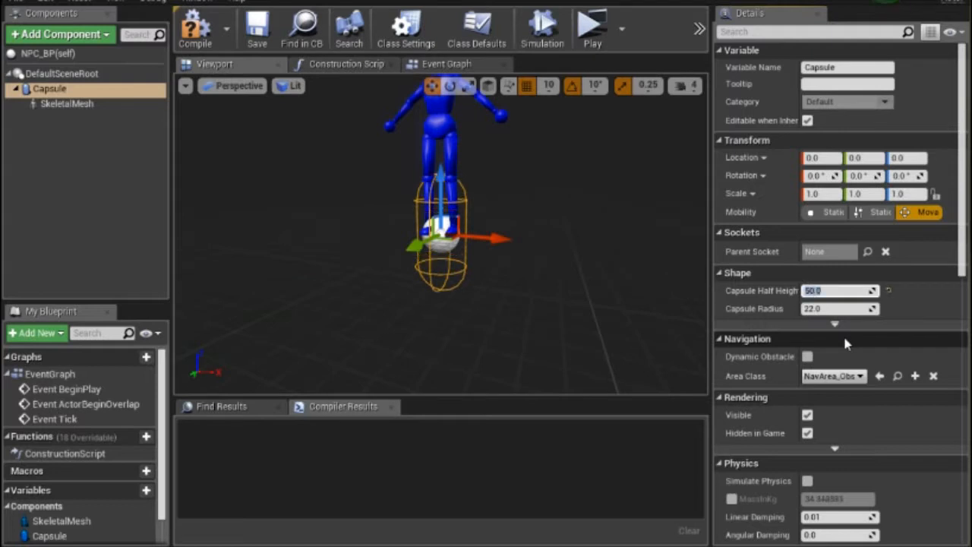
type("100")
key("Return")
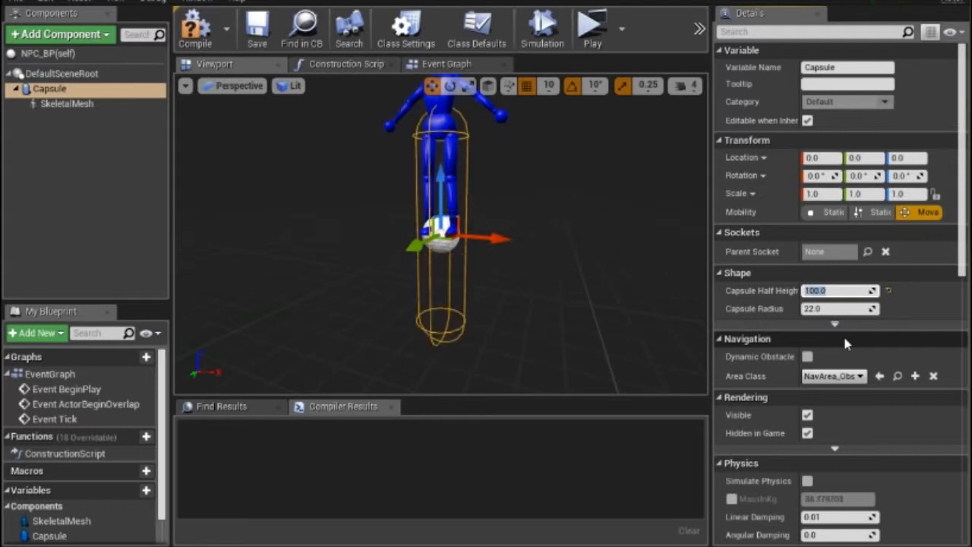
Try a Z location of 50 and then -50 for the SkeletalMesh component inside the capsule.
left_click(89, 105)
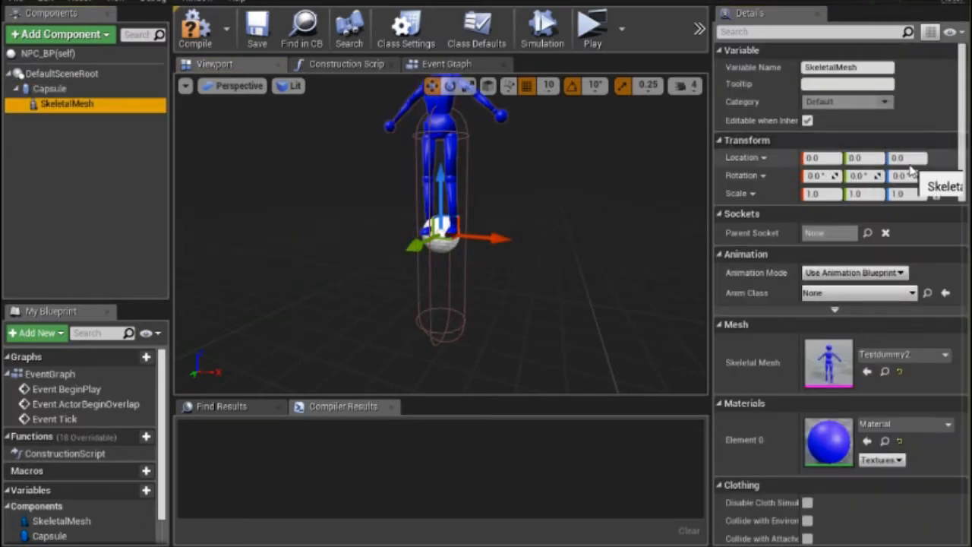
left_click(910, 158)
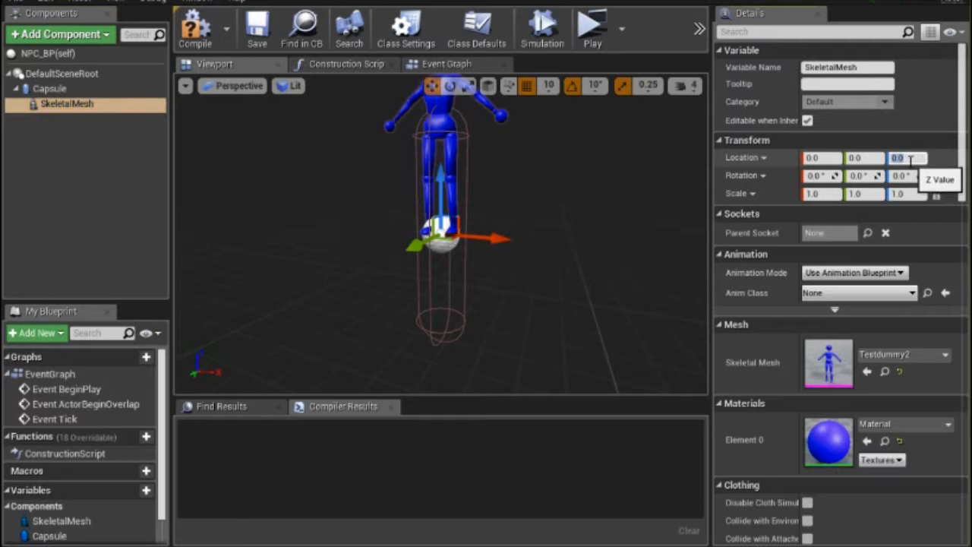
type("50")
key("Return")
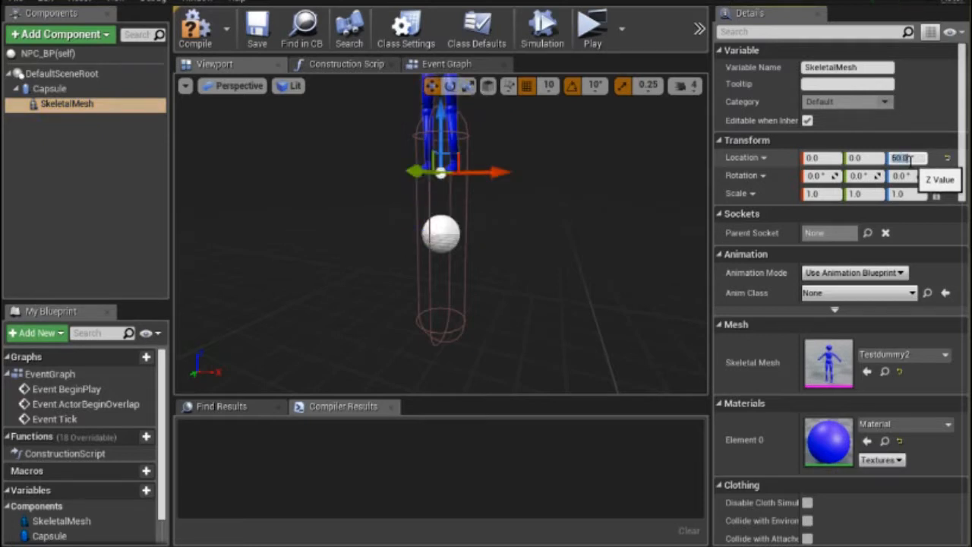
type("-50")
key("Return")
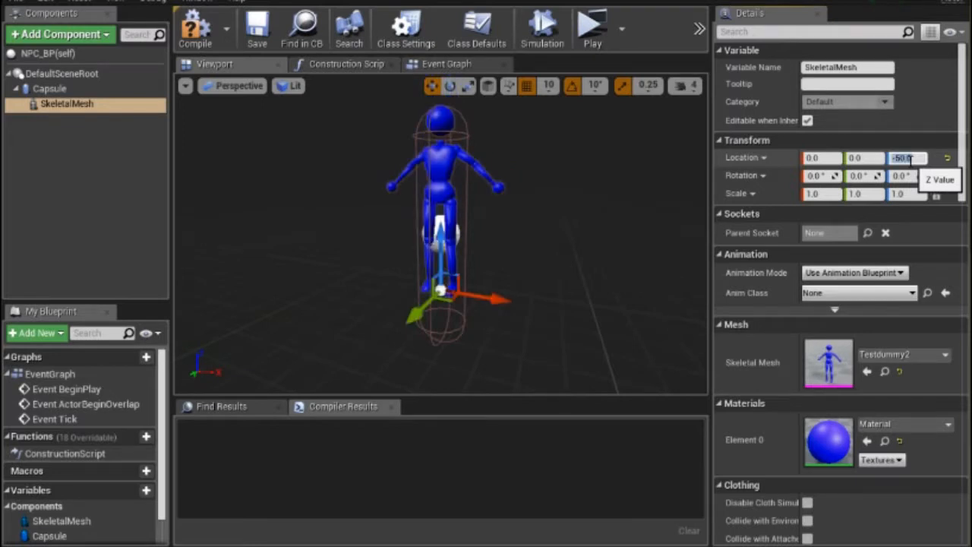
Set the Capsule component's Capsule Half Height to 80.
left_click(63, 91)
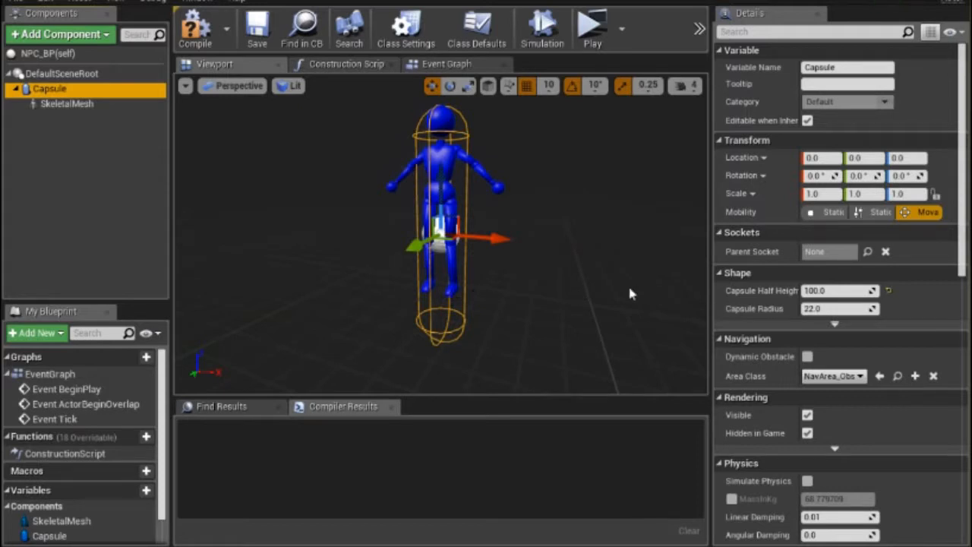
left_click(836, 286)
type("8")
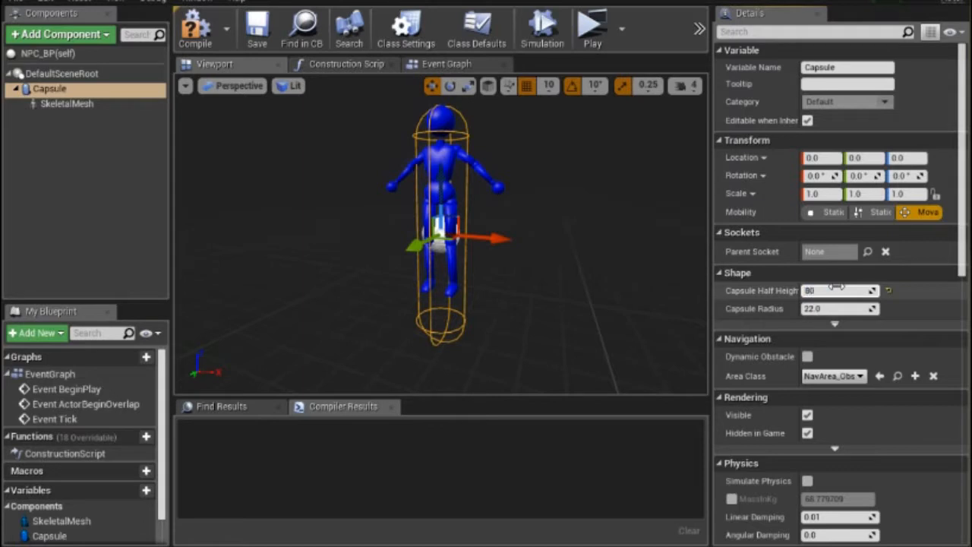
type("0")
key("Return")
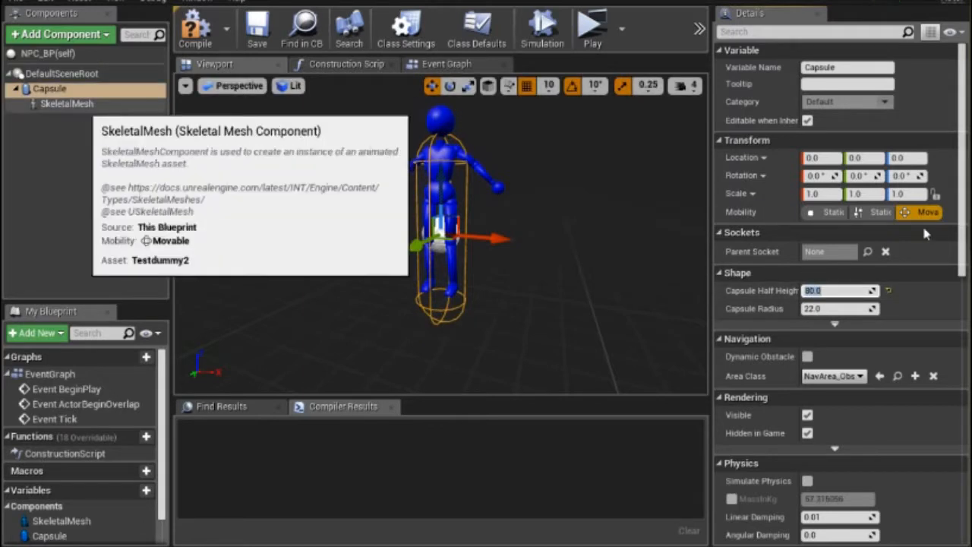
Set the SkeletalMesh component's Z location to -80 so its feet sit at the capsule's base.
left_click(67, 103)
left_click(904, 157)
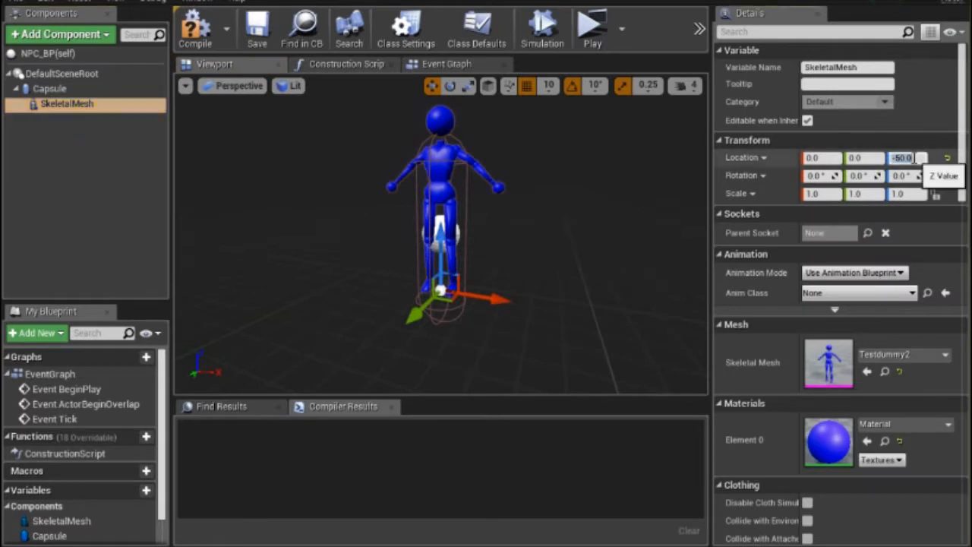
type("-80")
key("Return")
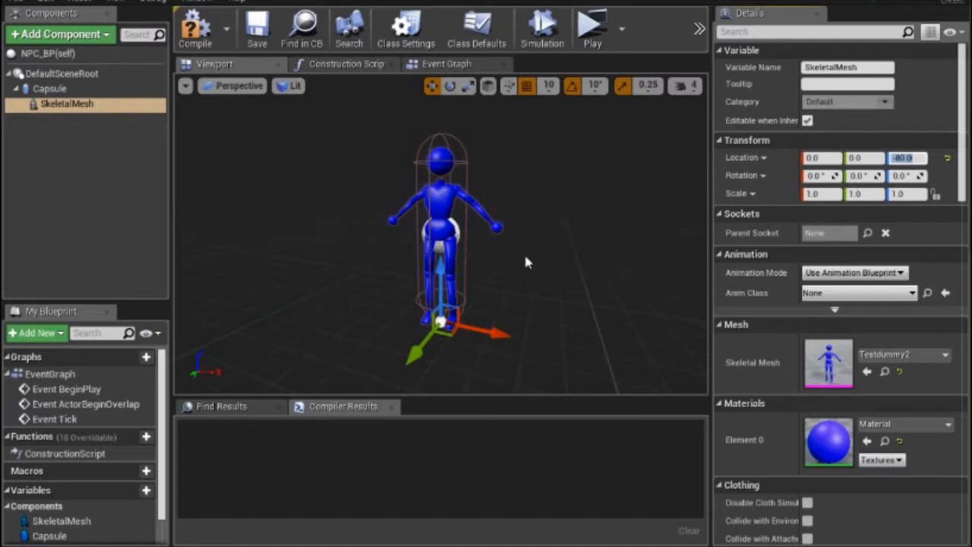
Add a Sphere Collision component as a child of the Capsule, keeping its default name.
left_click(51, 89)
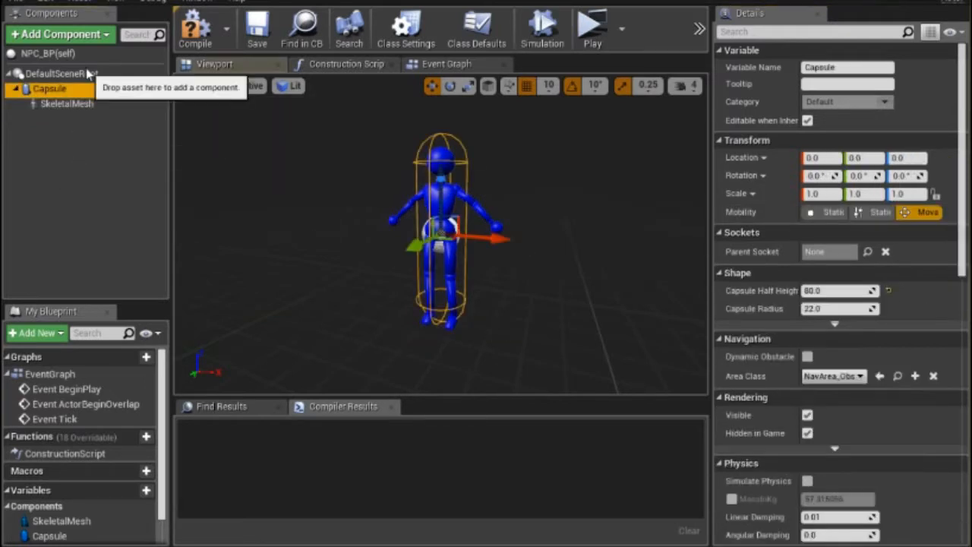
left_click(79, 36)
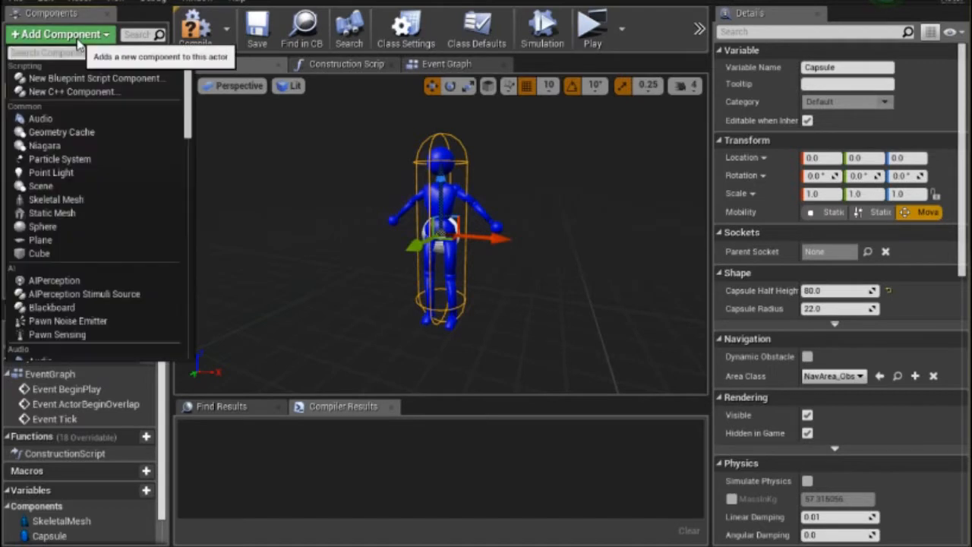
type("coll")
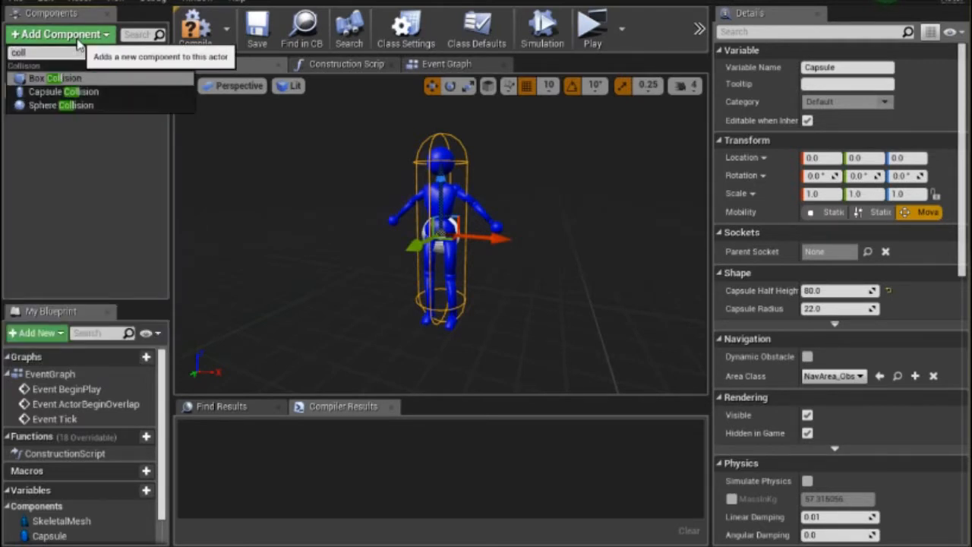
left_click(90, 105)
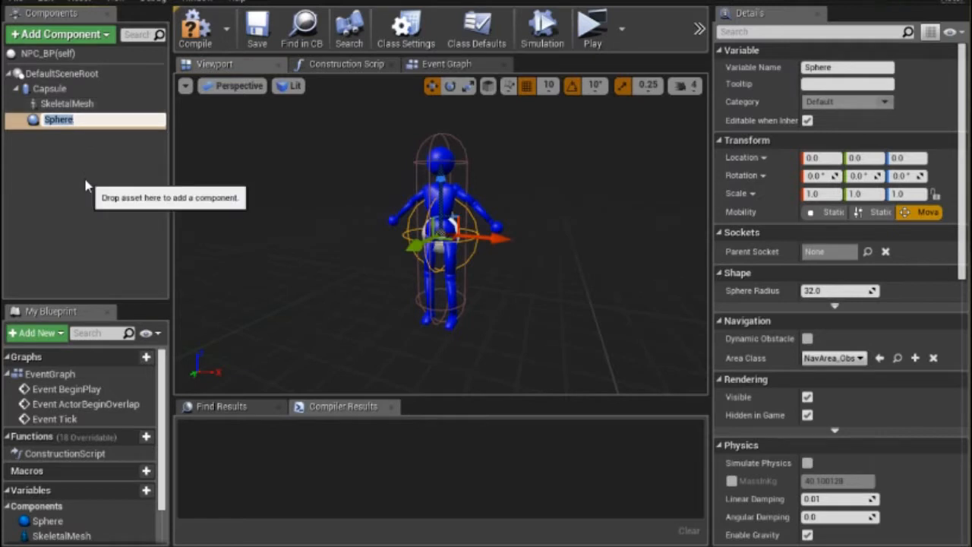
key("Return")
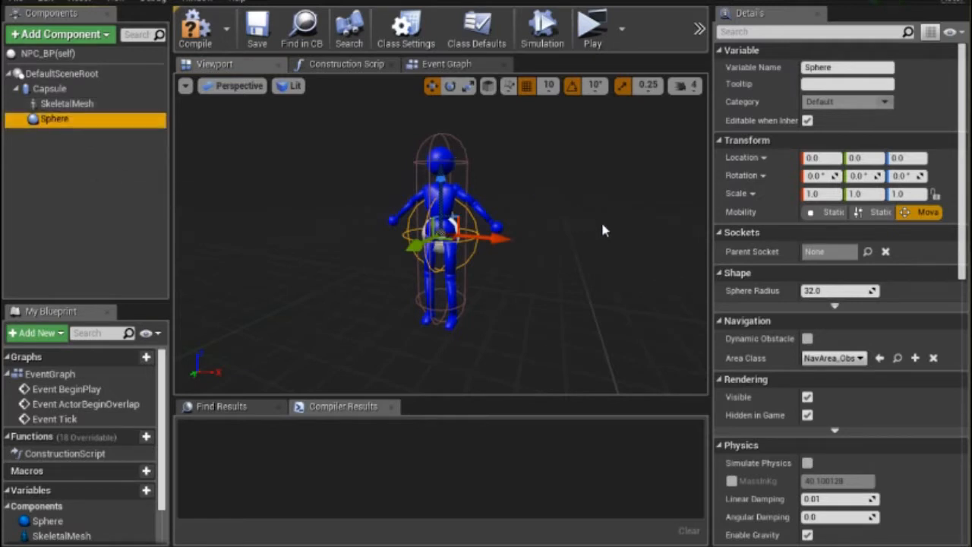
Set the Sphere component's Z location to -80.
left_click(910, 157)
type("-80")
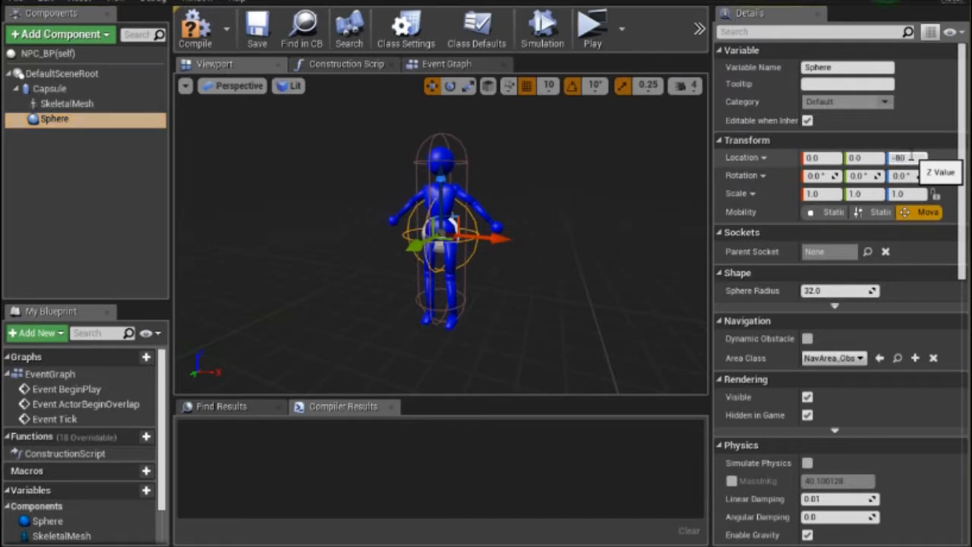
key("Return")
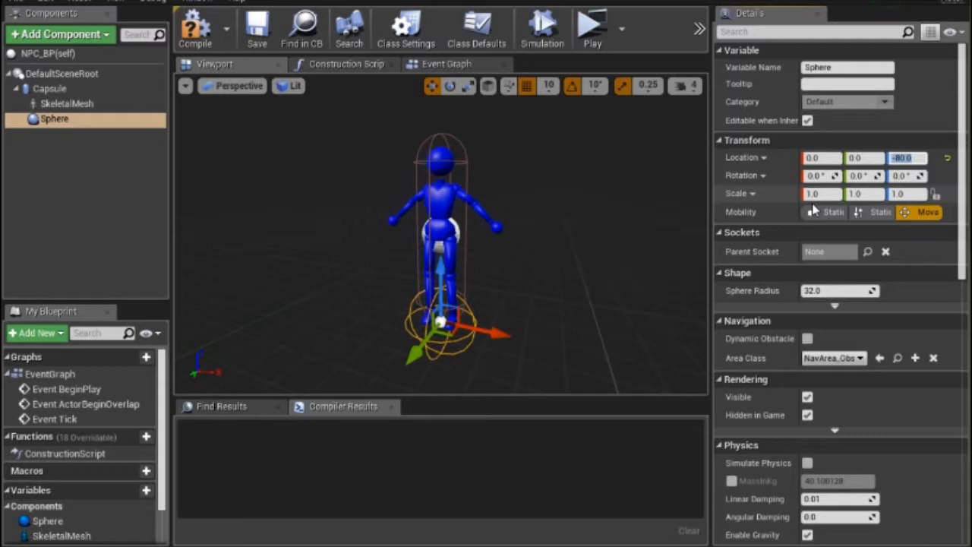
Scale the Sphere component to 10 on X, Y and Z and check its size around the character.
left_click(823, 194)
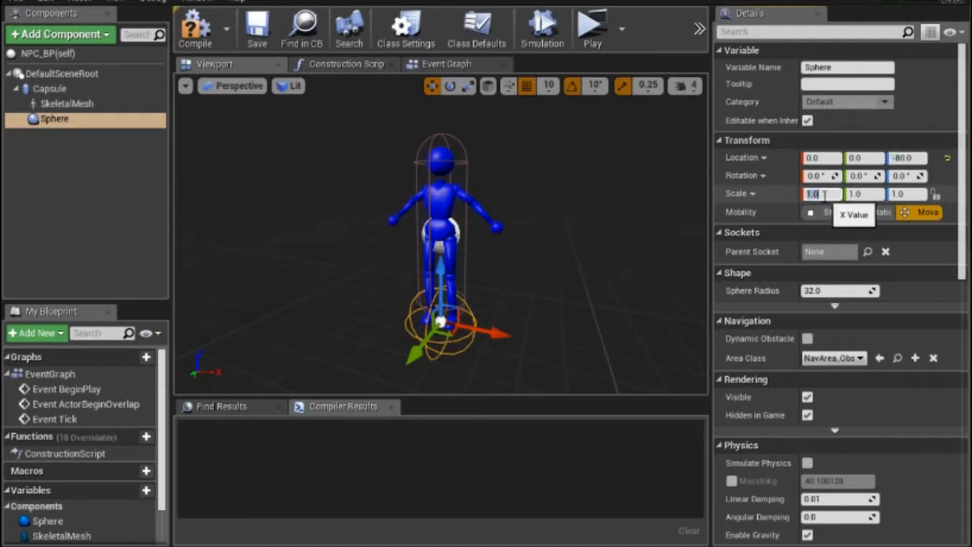
type("10")
key("Return")
left_click(867, 195)
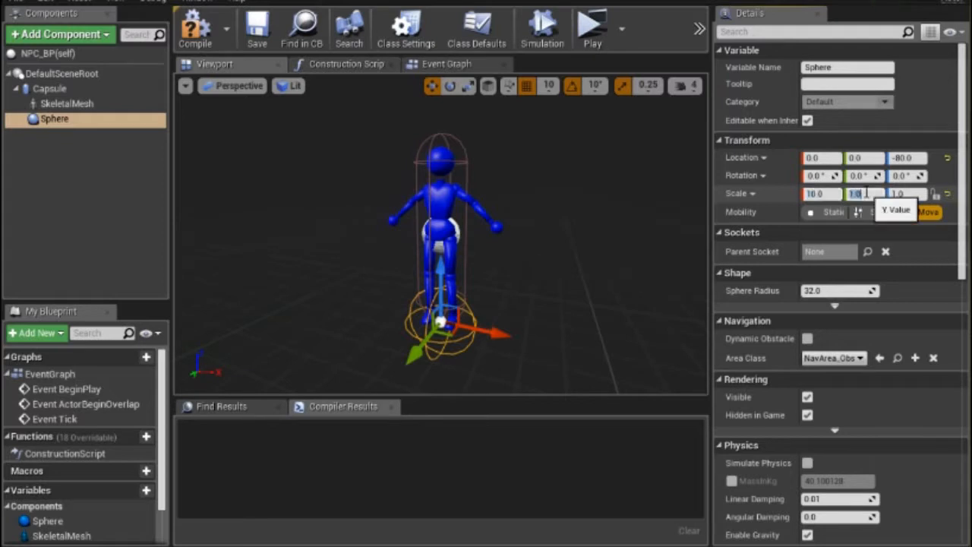
type("10")
key("Return")
left_click(905, 194)
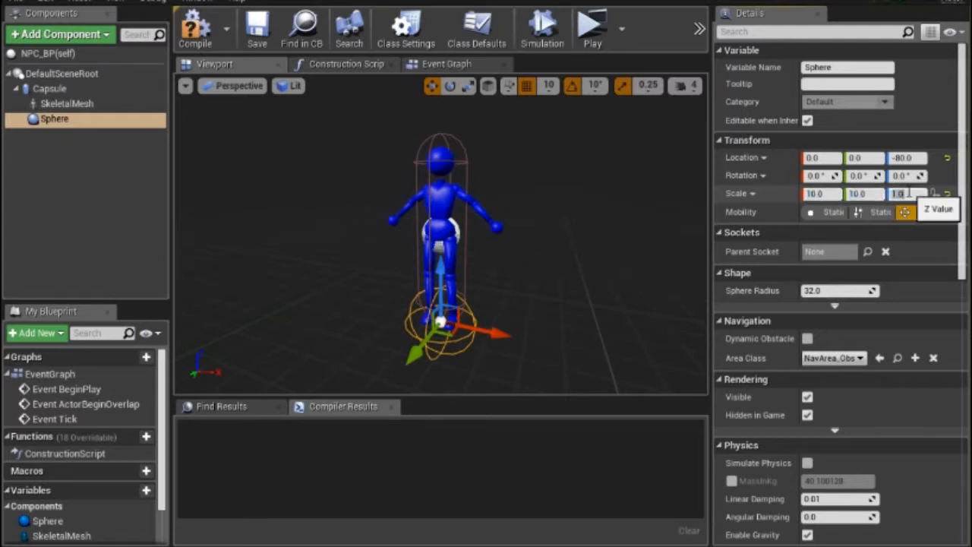
type("10")
key("Return")
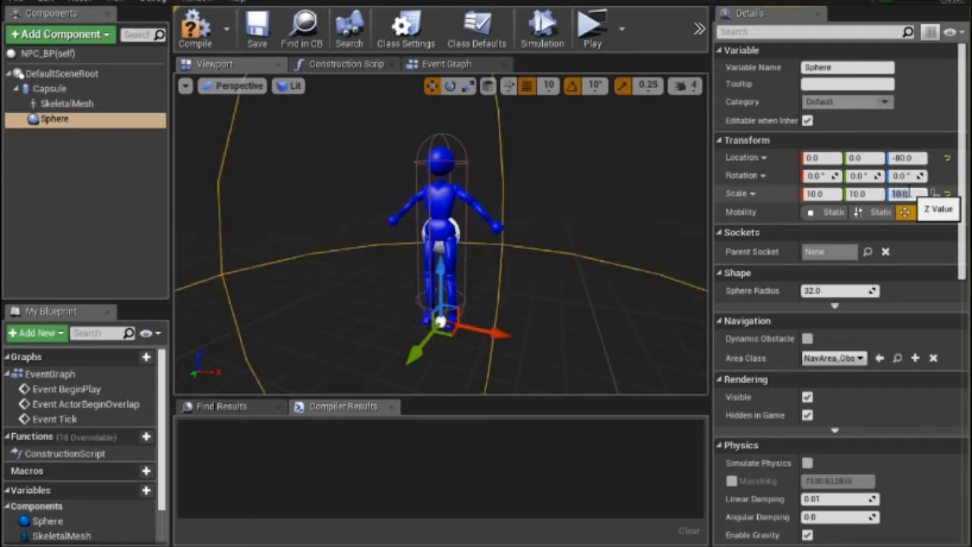
scroll(467, 230, "down", 6)
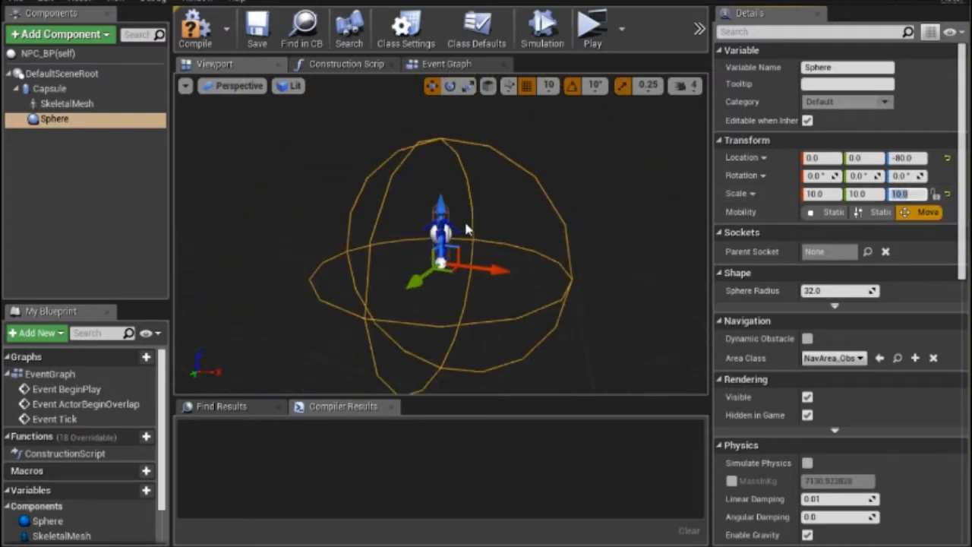
scroll(638, 211, "up", 5)
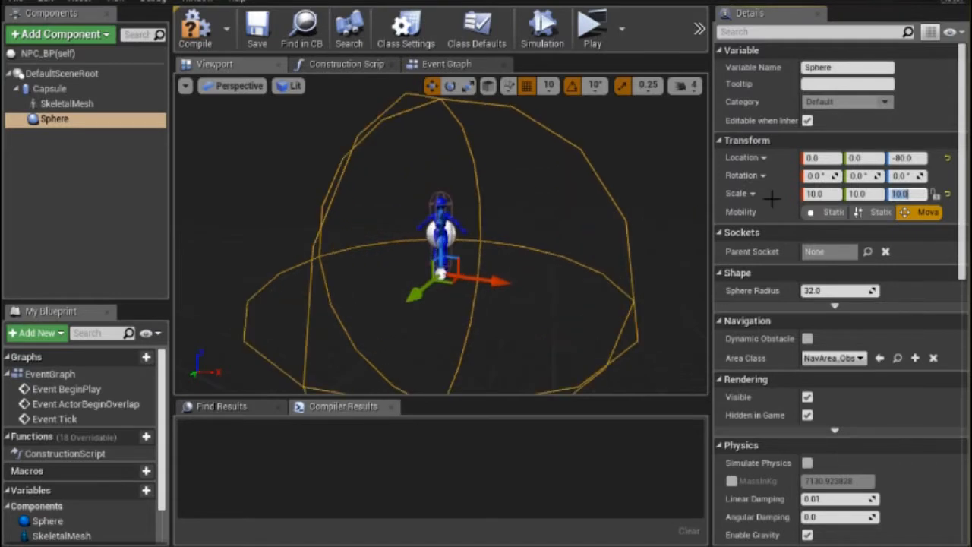
Try reducing the Sphere component's X and Y scale to 5.
left_click(831, 194)
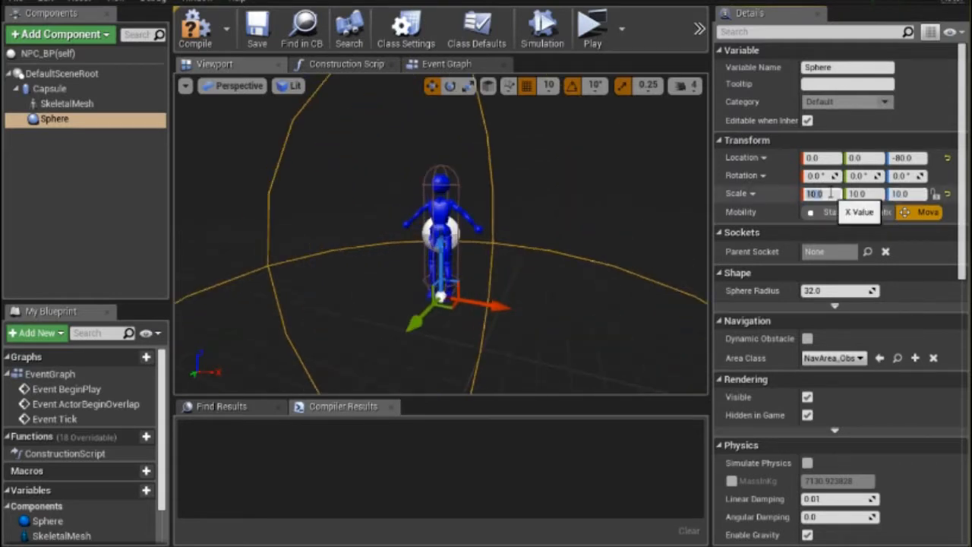
type("5")
left_click(872, 195)
type("5")
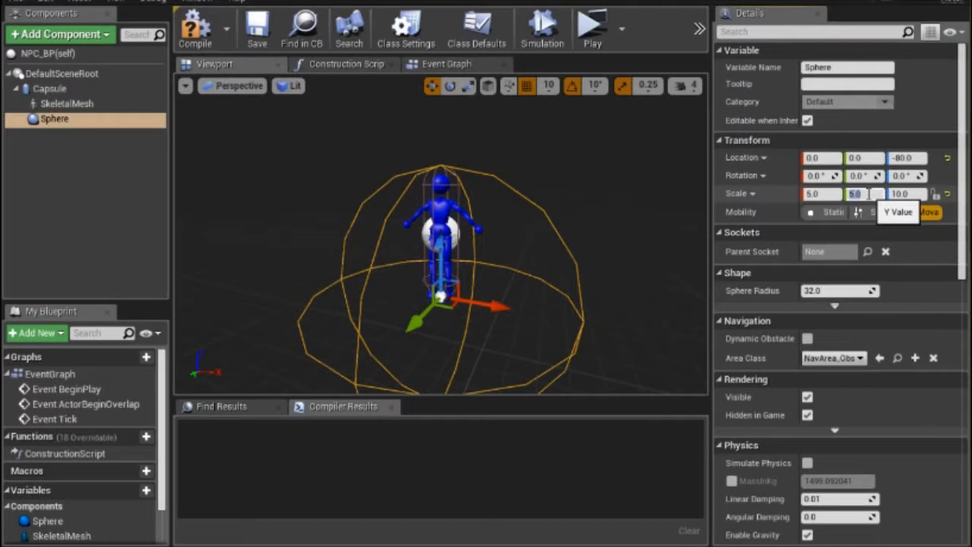
key("Return")
left_click(908, 195)
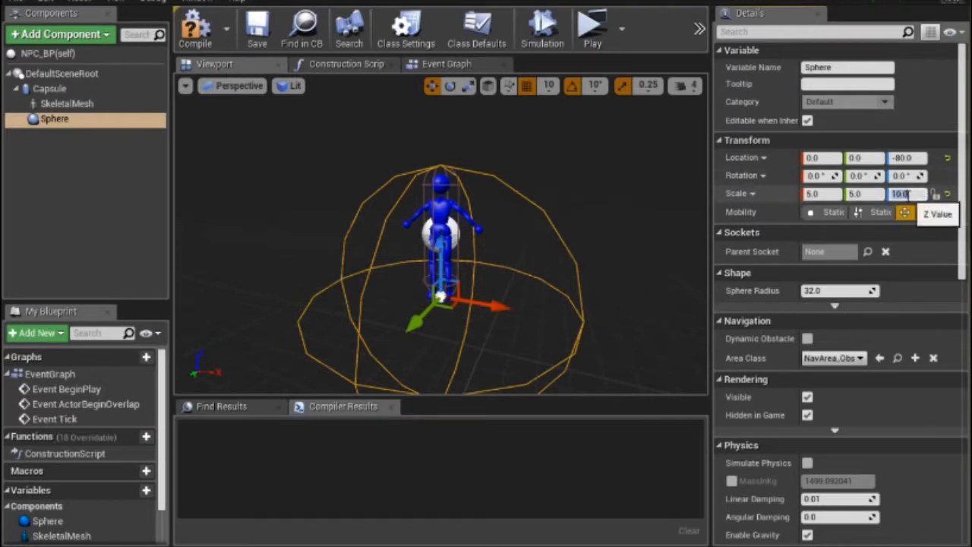
Set the Sphere component's scale to 8 on X, Y and Z.
left_click(822, 194)
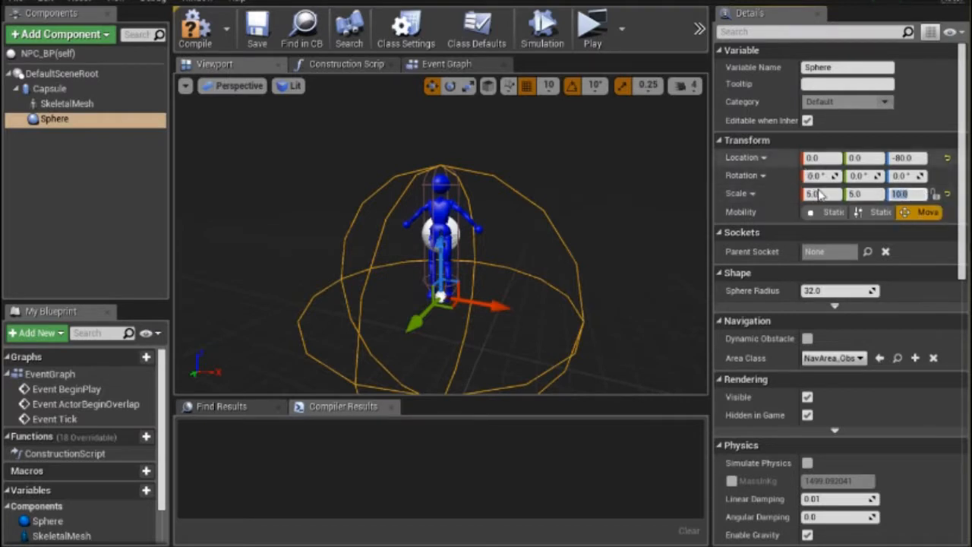
type("8")
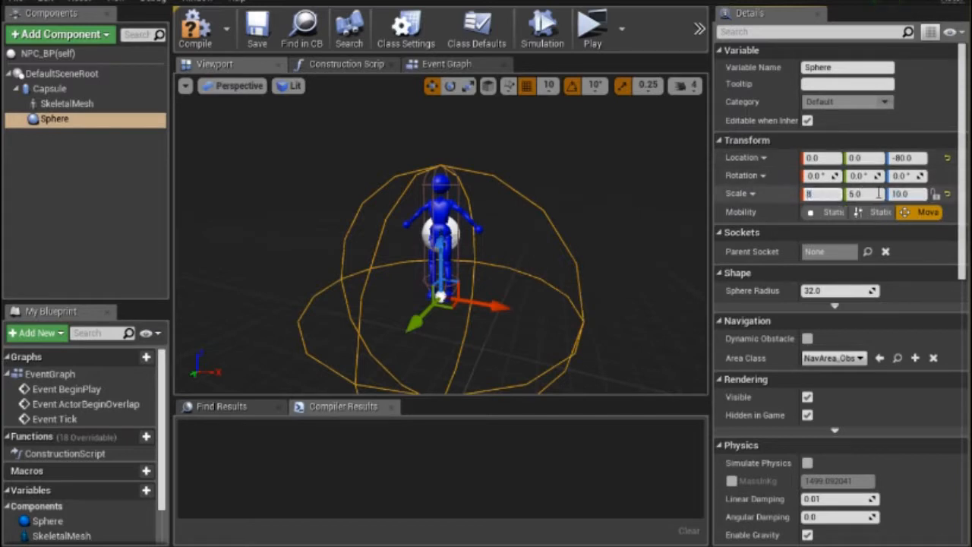
left_click(870, 195)
type("8")
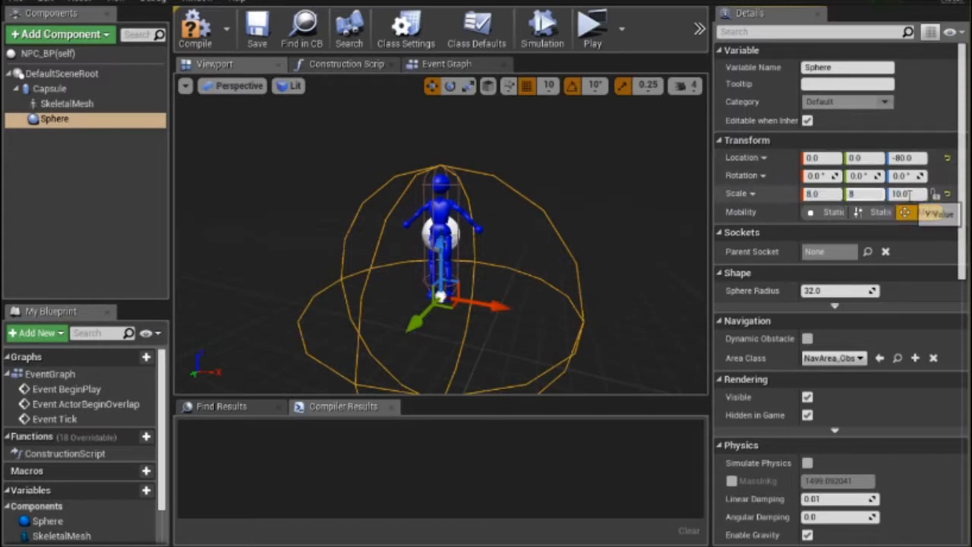
left_click(908, 194)
type("8.0")
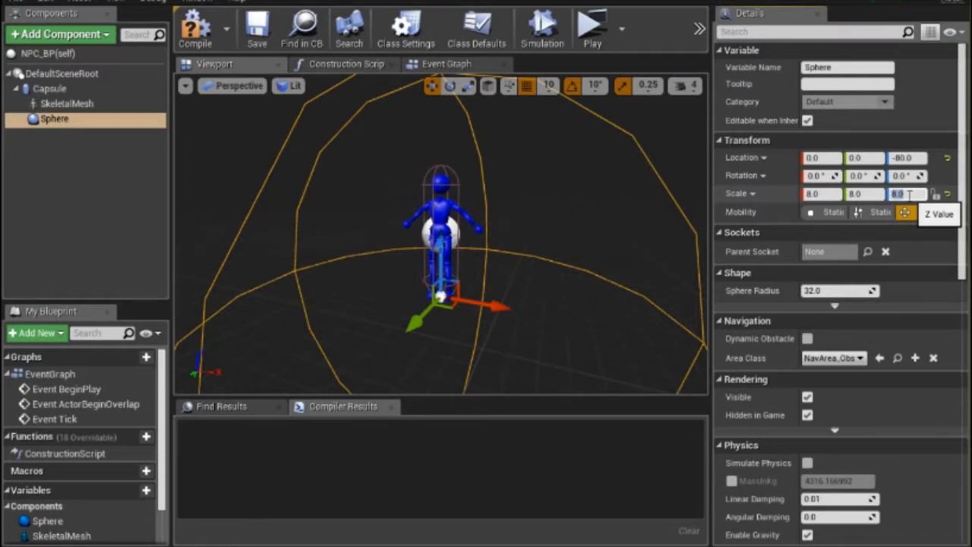
scroll(867, 252, "down", 3)
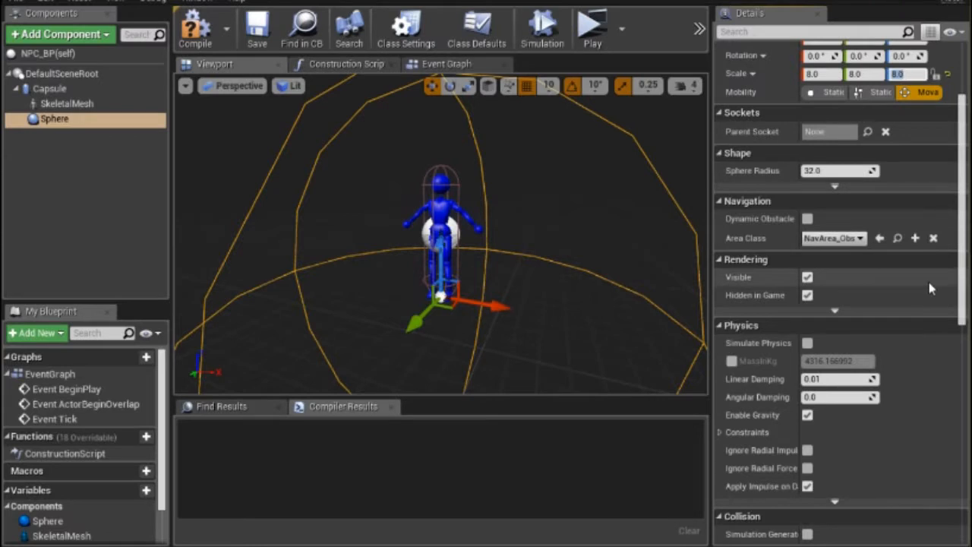
Set the Sphere component's collision preset to OverlapAllDynamic.
scroll(929, 287, "down", 4)
scroll(930, 287, "down", 5)
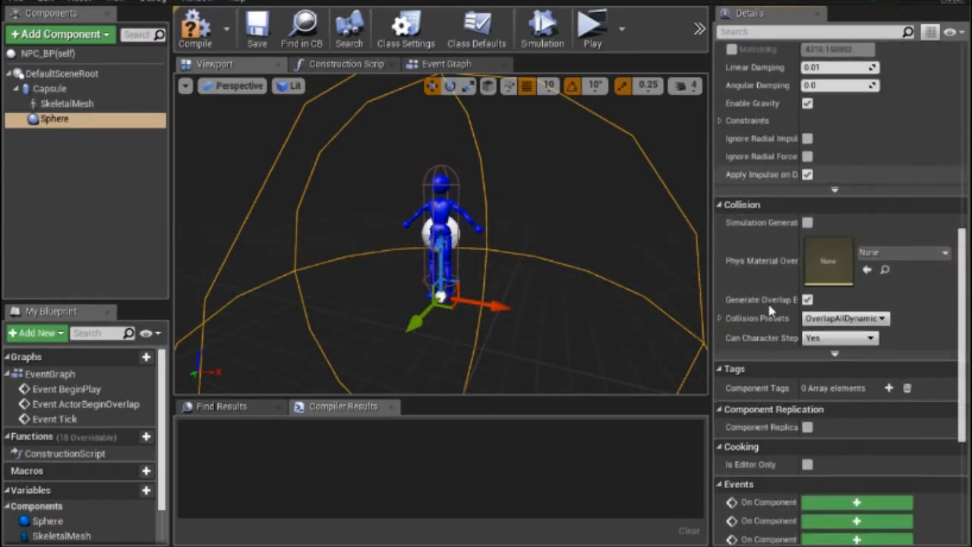
left_click(835, 318)
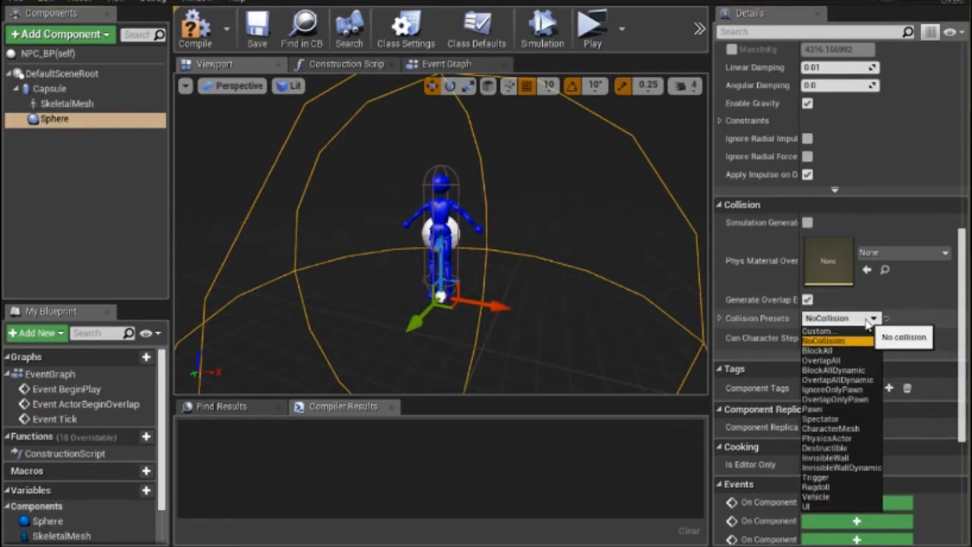
left_click(844, 381)
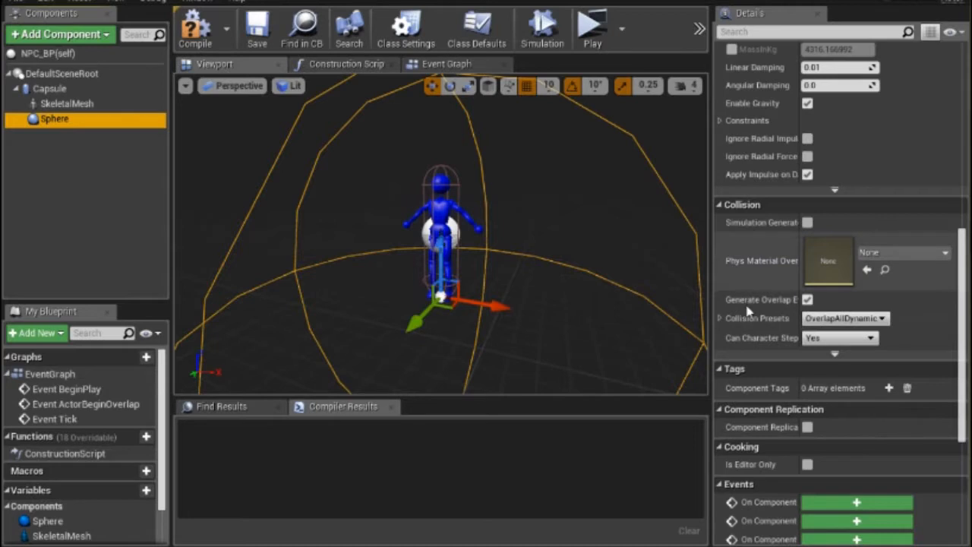
Set the Sphere component's scale to 10 on X, Y and Z.
scroll(794, 245, "up", 5)
scroll(793, 244, "up", 5)
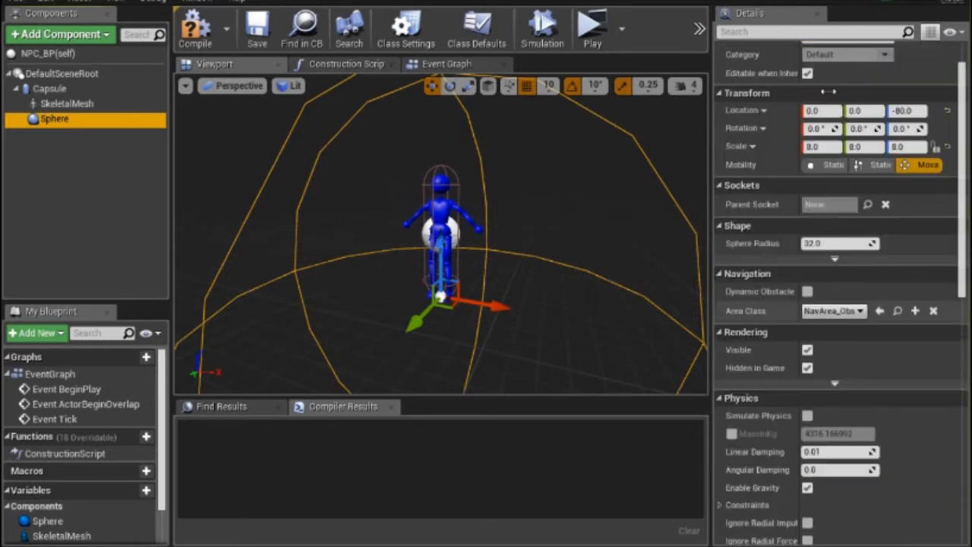
left_click(826, 146)
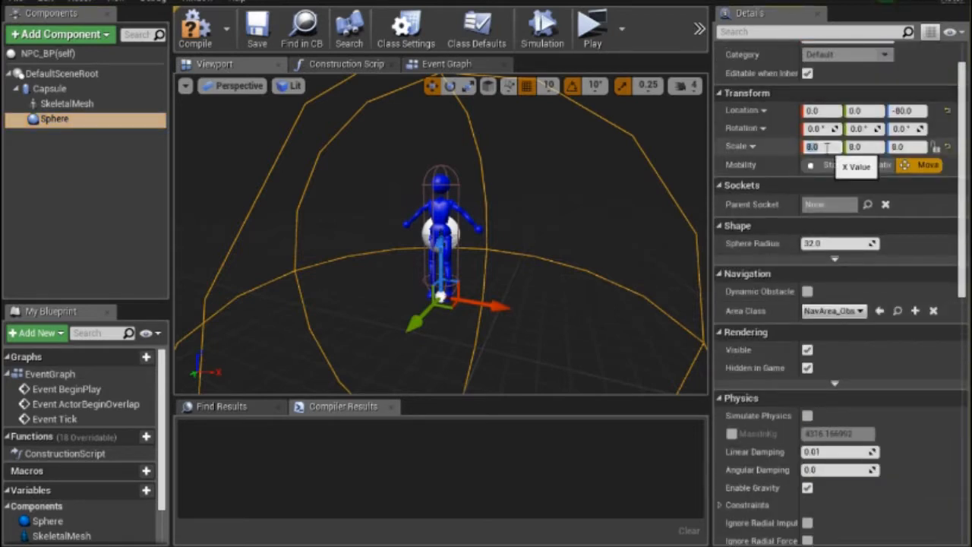
type("10")
left_click(858, 146)
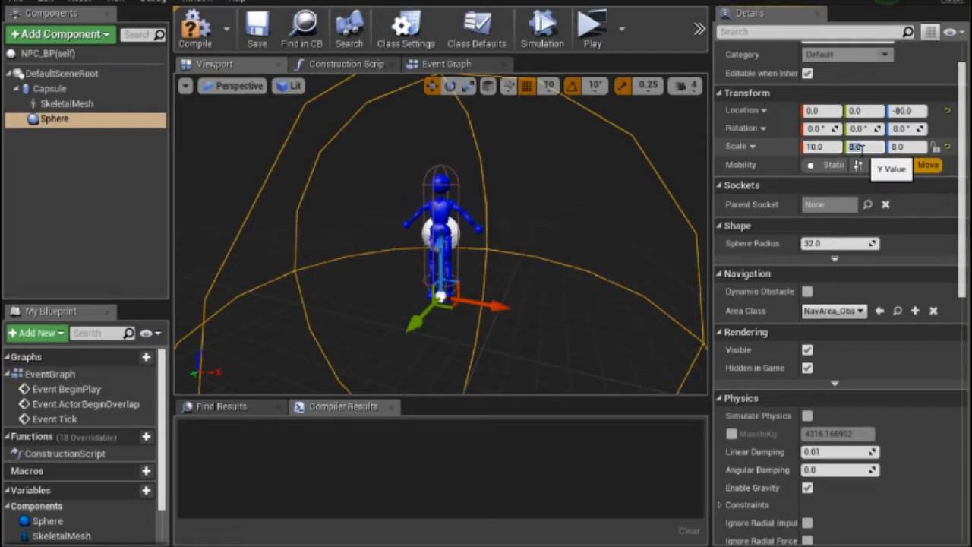
type("10")
left_click(902, 146)
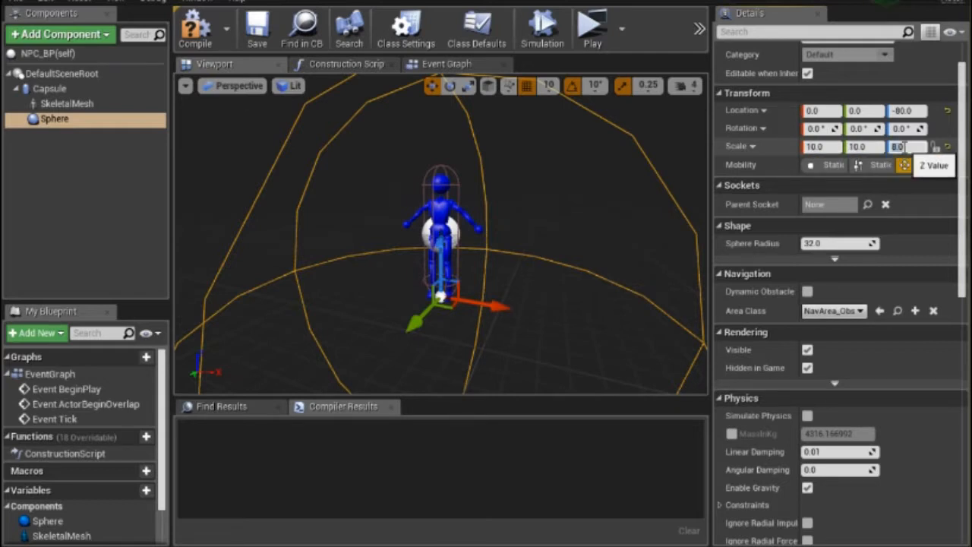
type("10")
key("Return")
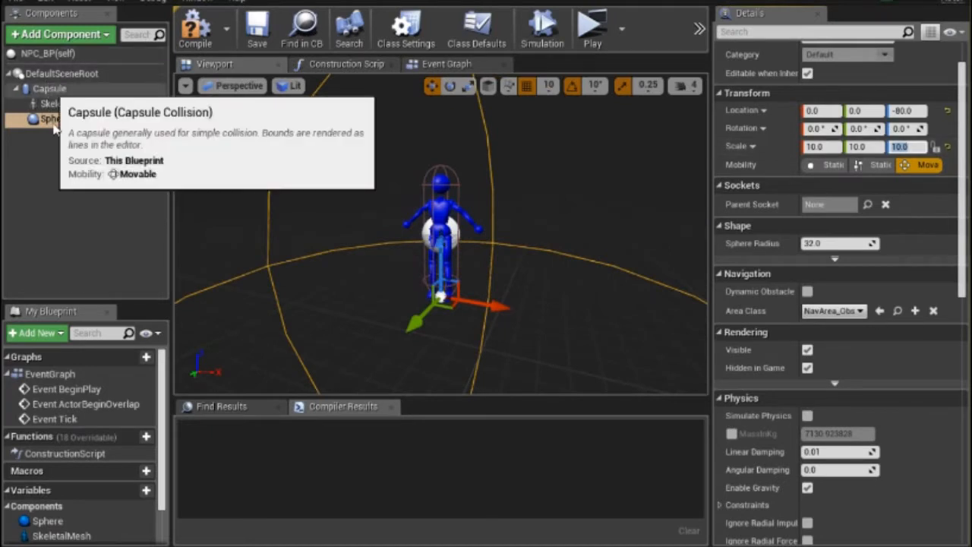
Add a Widget component under the Capsule, keeping its default name.
left_click(50, 89)
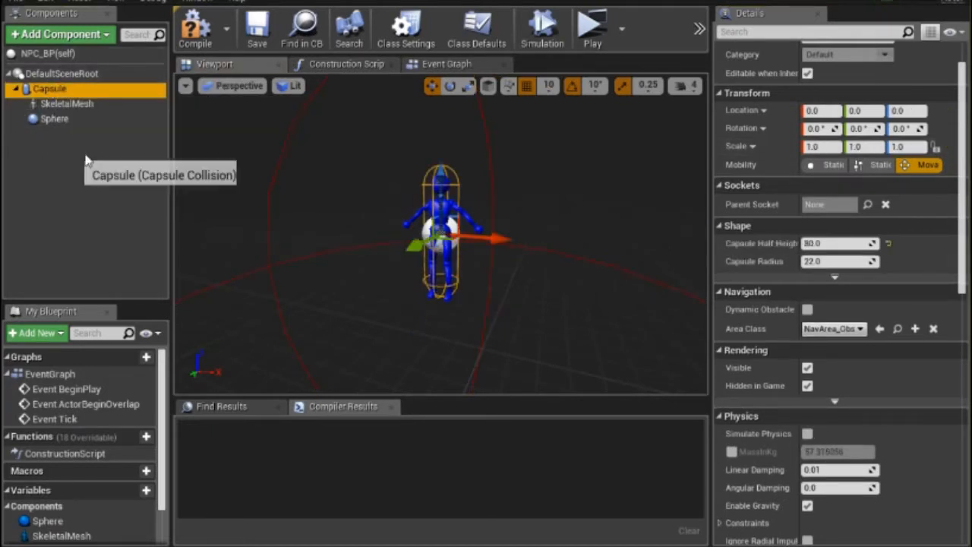
left_click(60, 35)
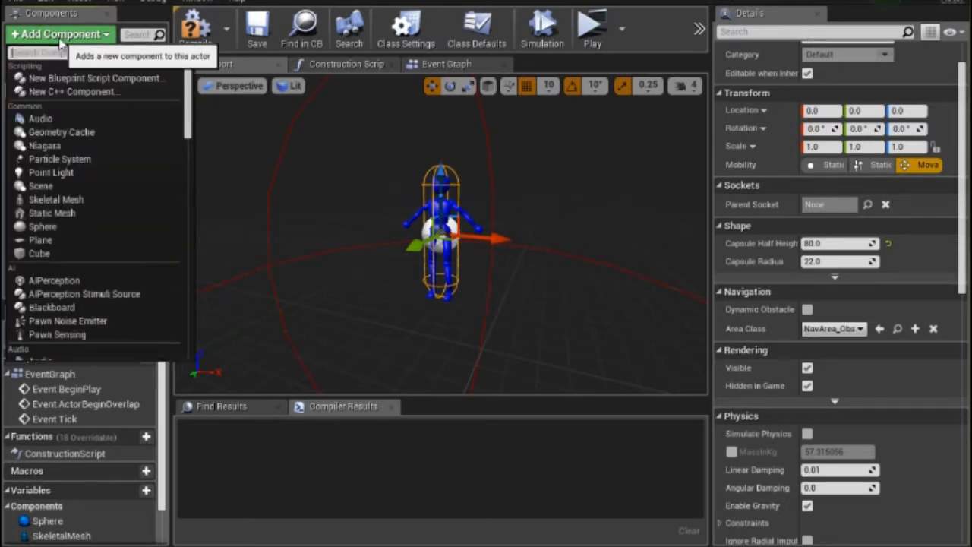
type("widget")
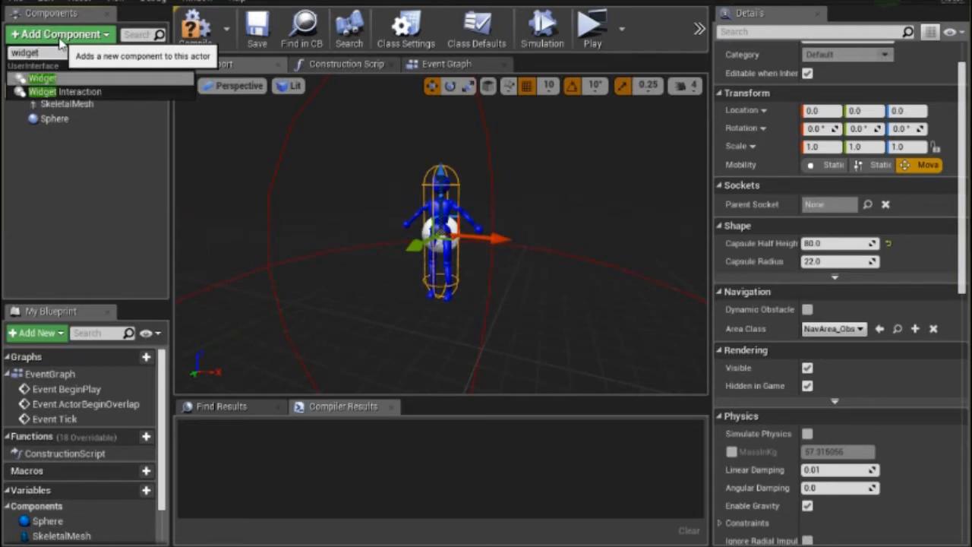
left_click(49, 78)
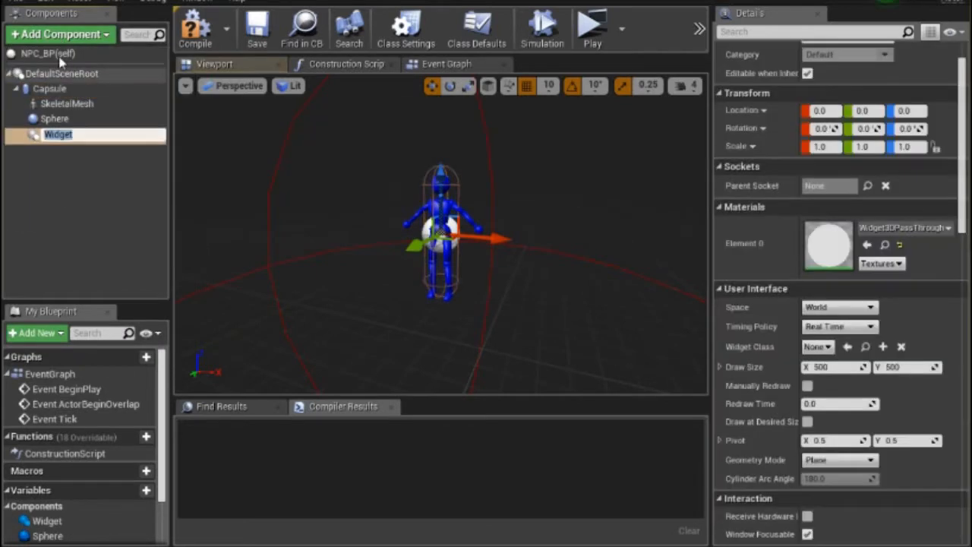
key("Return")
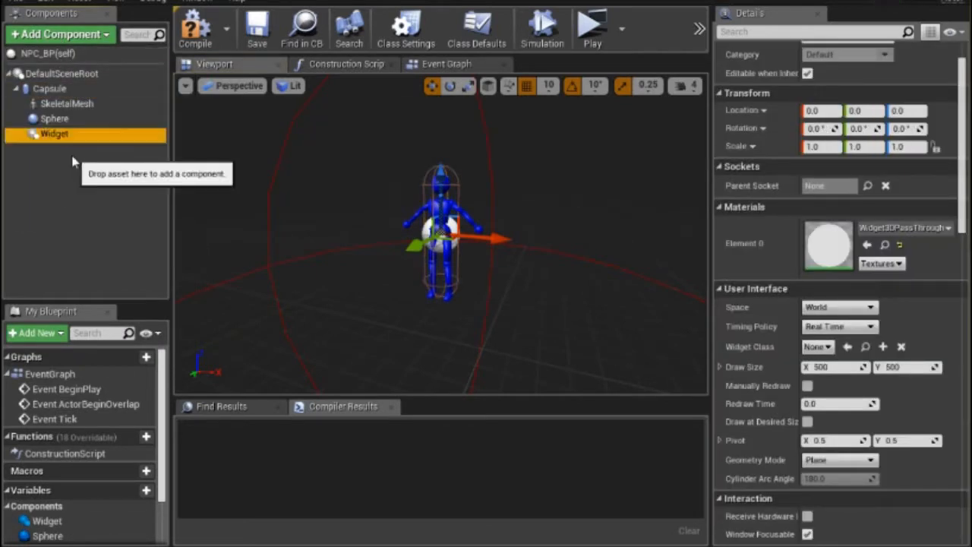
Compile and save the NPC_BP blueprint with the Widget component selected.
left_click(74, 158)
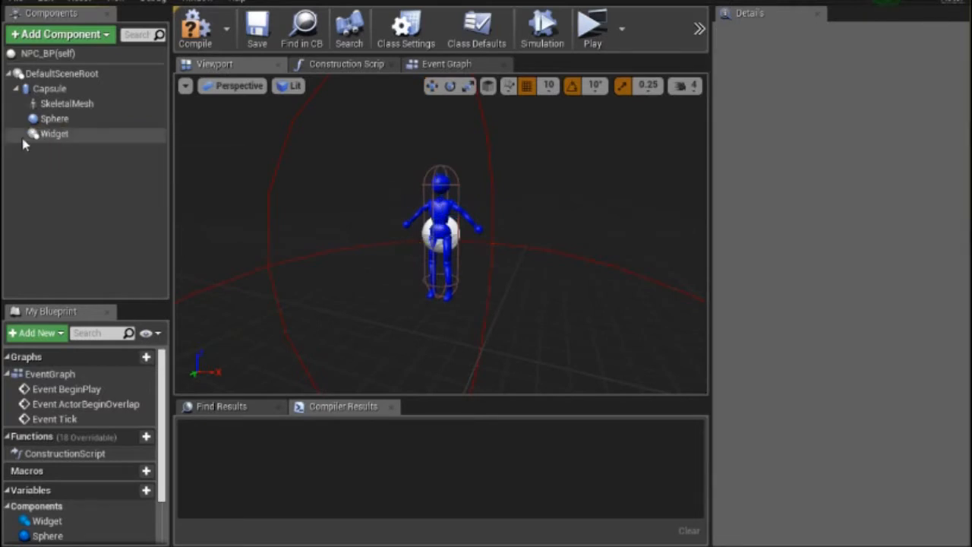
left_click(46, 136)
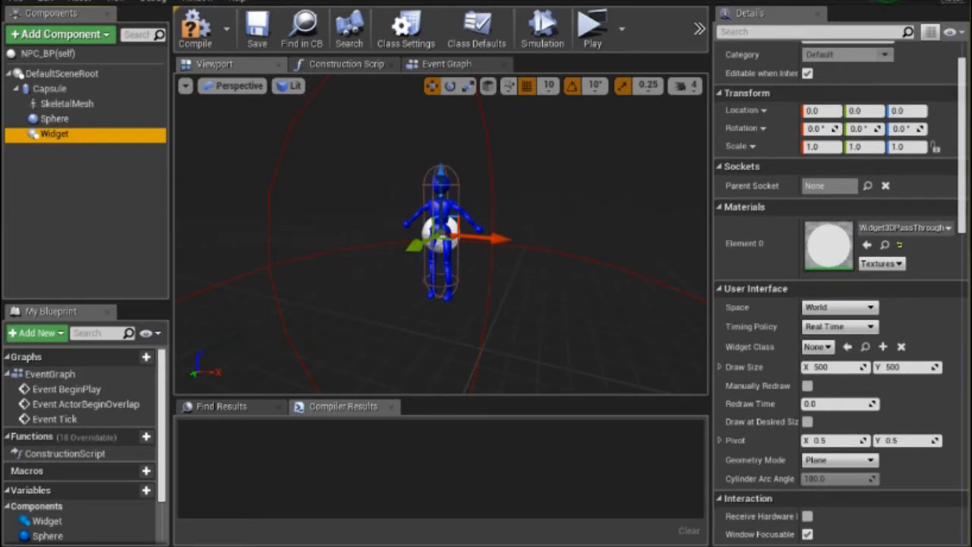
left_click(195, 29)
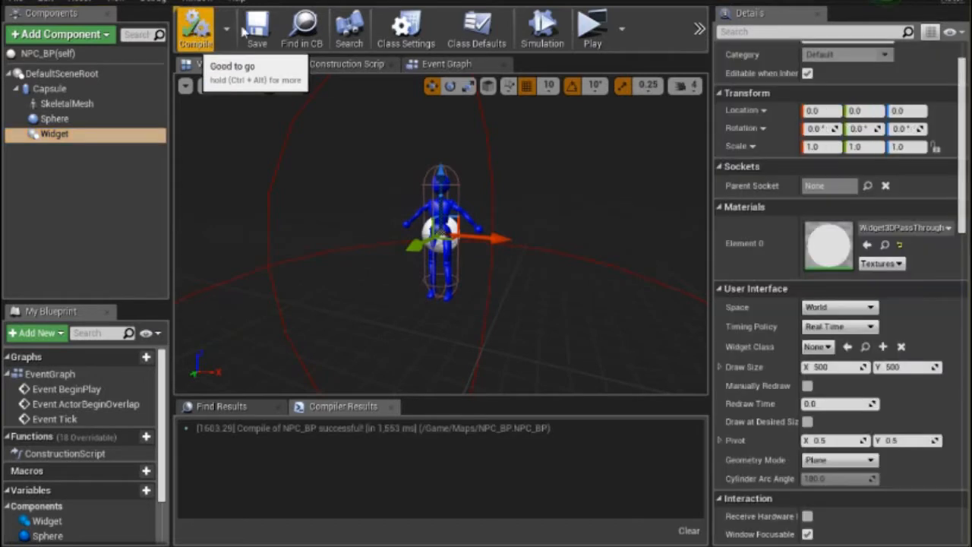
left_click(258, 29)
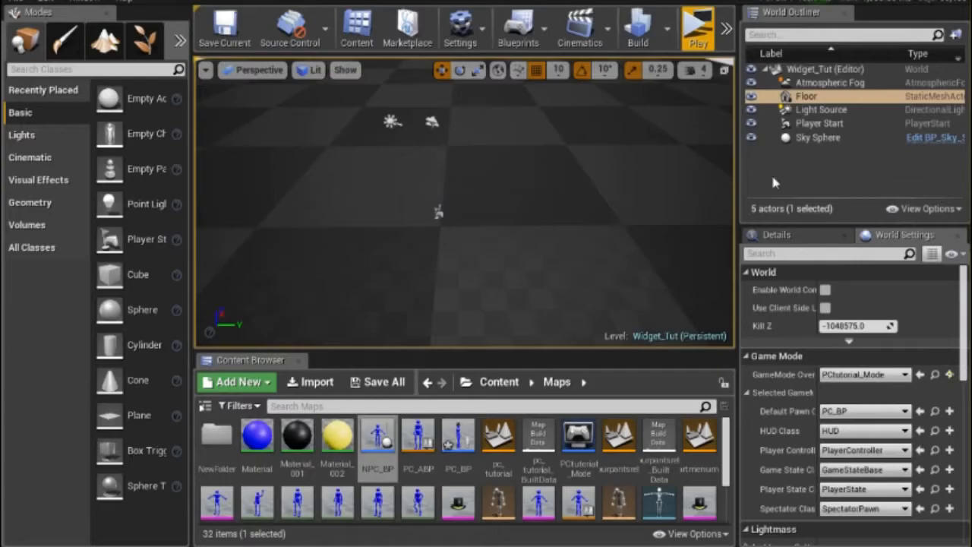
Create a Widget Blueprint named NPC_Interaction in the Maps folder.
left_click(256, 384)
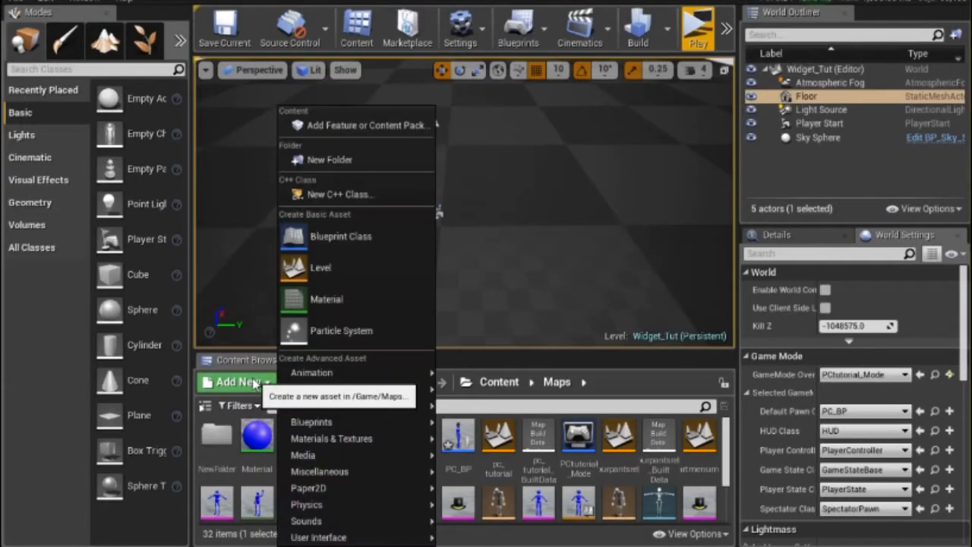
mouse_move(328, 537)
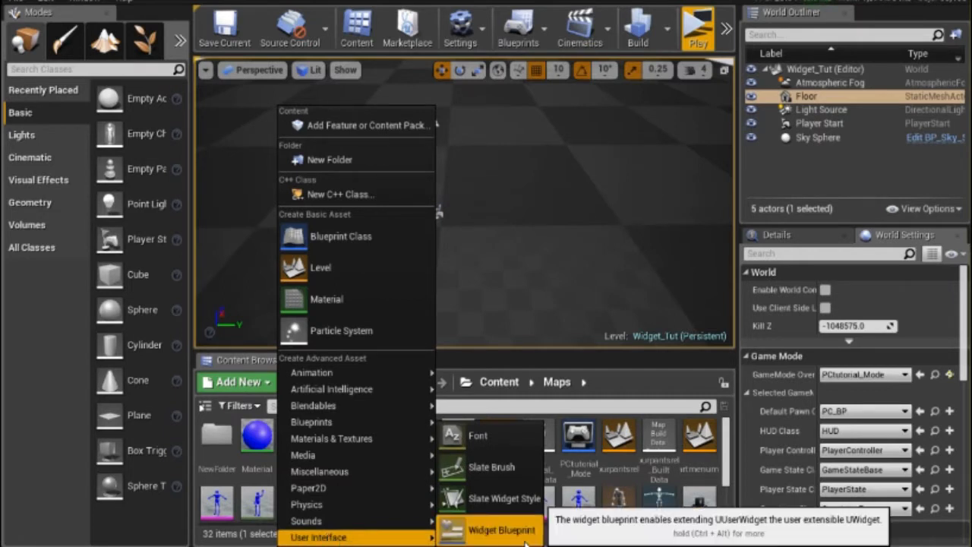
left_click(486, 531)
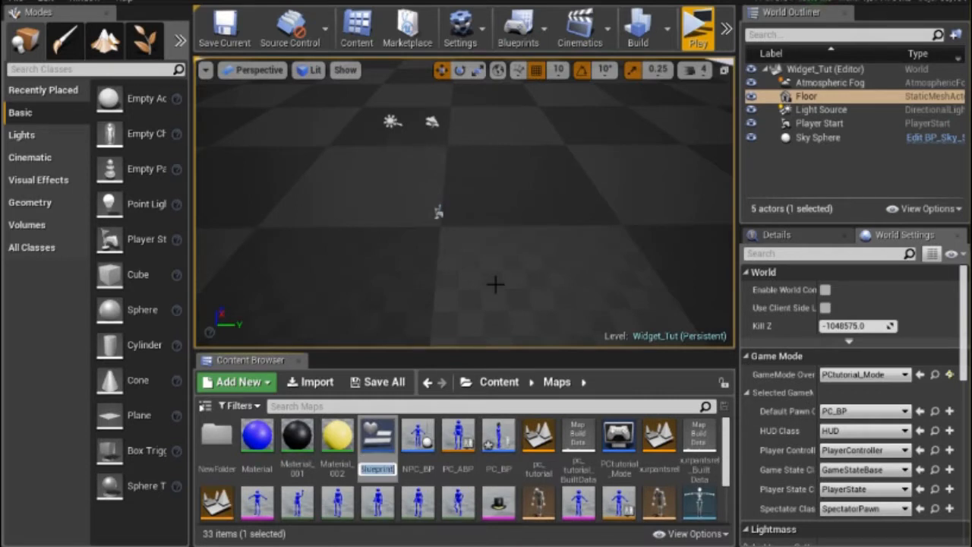
type("NPC")
type("_Interac")
type("tion")
key("Return")
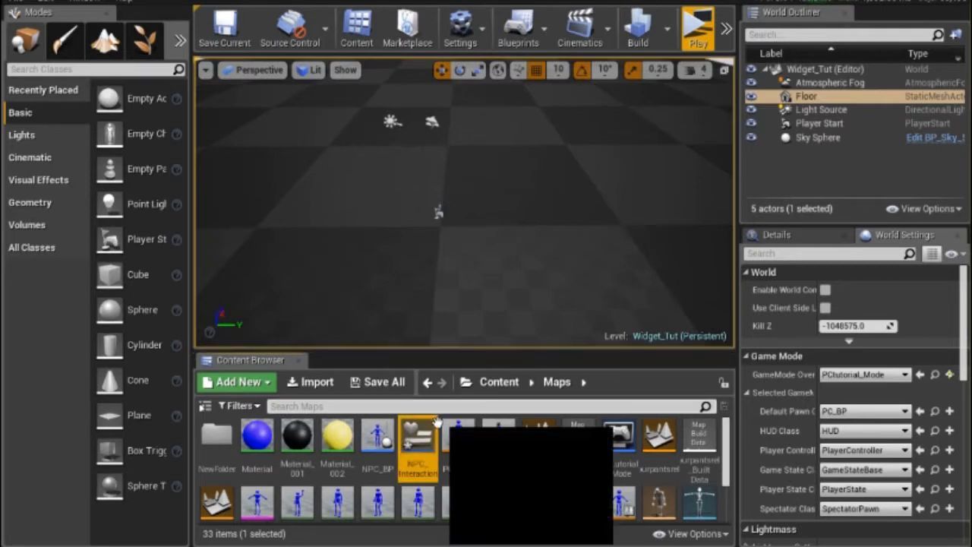
Open the NPC_Interaction widget blueprint and delete all three default event nodes from its event graph.
double_click(419, 439)
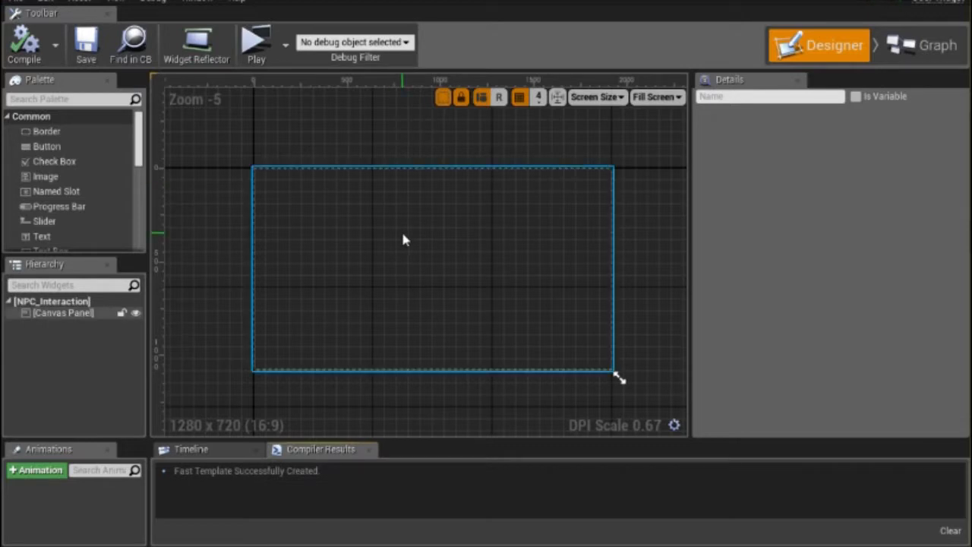
left_click(919, 44)
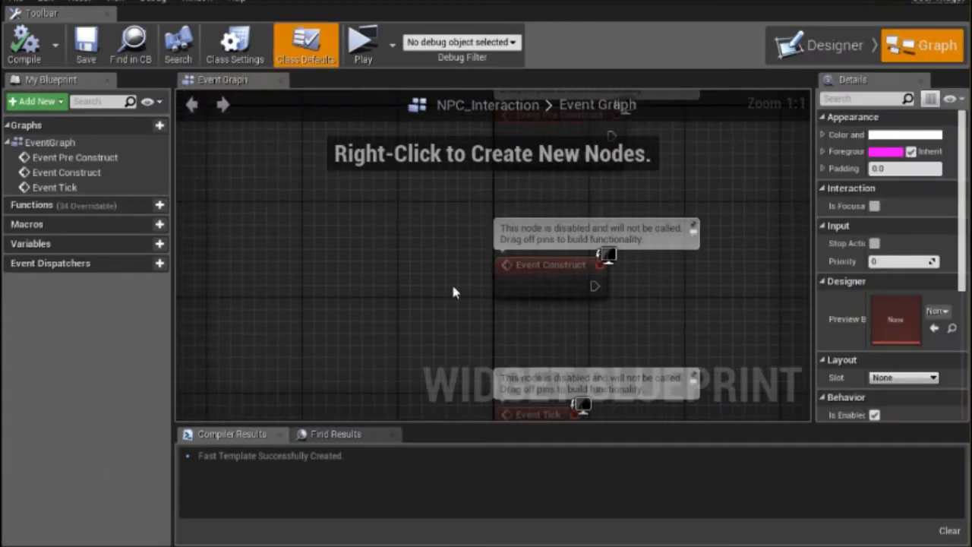
left_click_drag(433, 188, 671, 369)
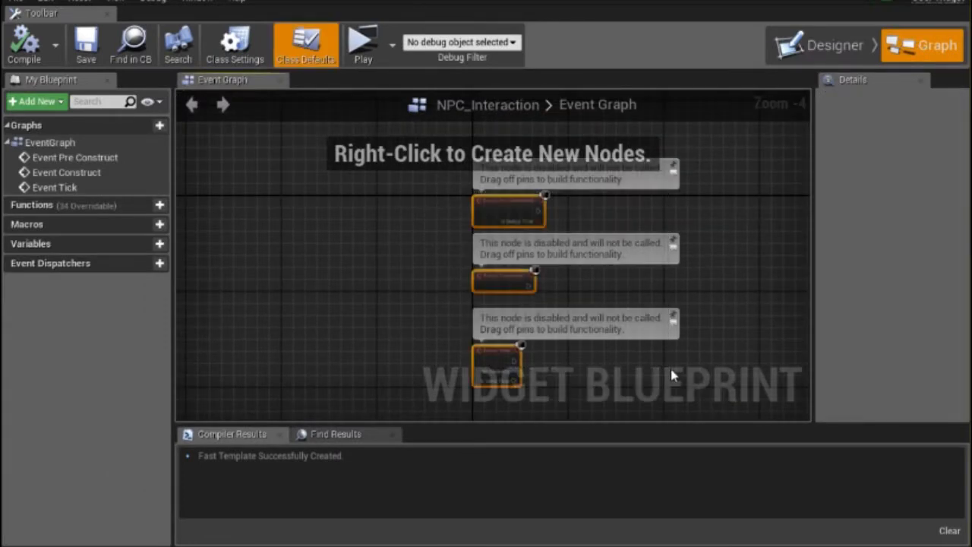
key("Delete")
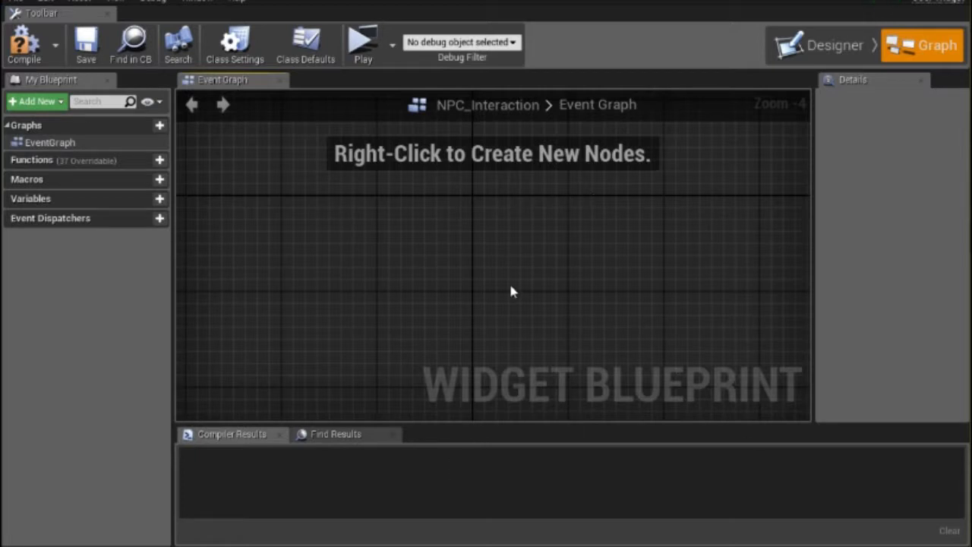
Return to the widget's Designer view and place a Vertical Box near the middle of the Canvas Panel.
left_click(798, 62)
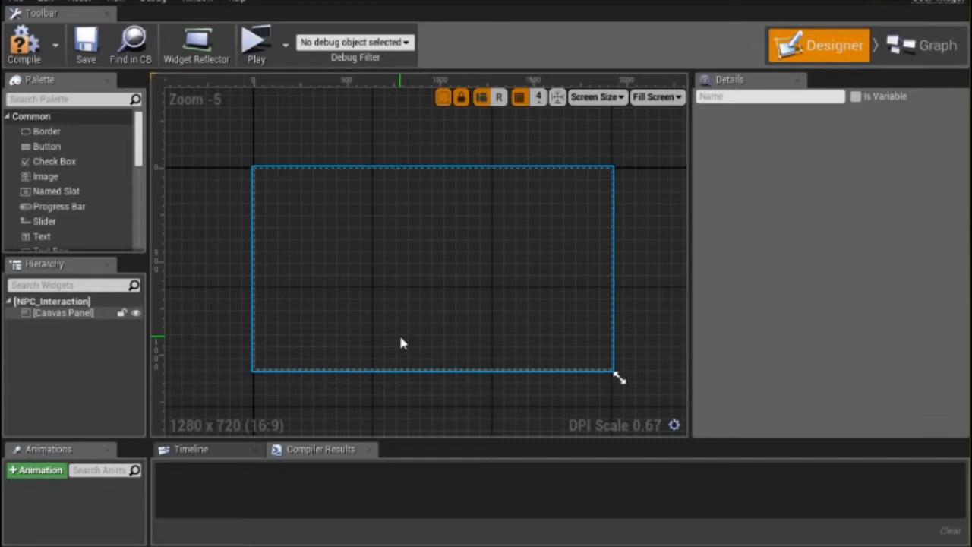
left_click(236, 328)
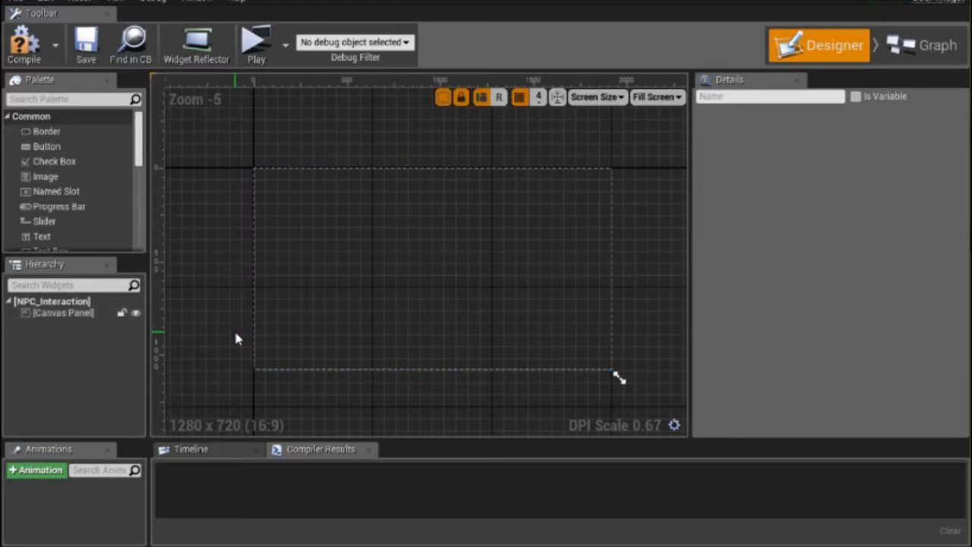
left_click(532, 287)
left_click(160, 175)
left_click(471, 322)
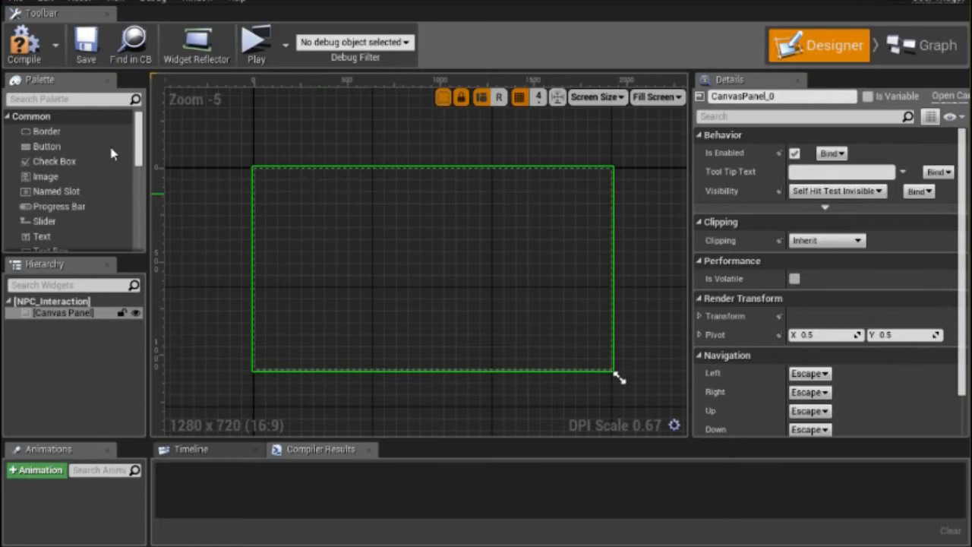
scroll(137, 205, "down", 10)
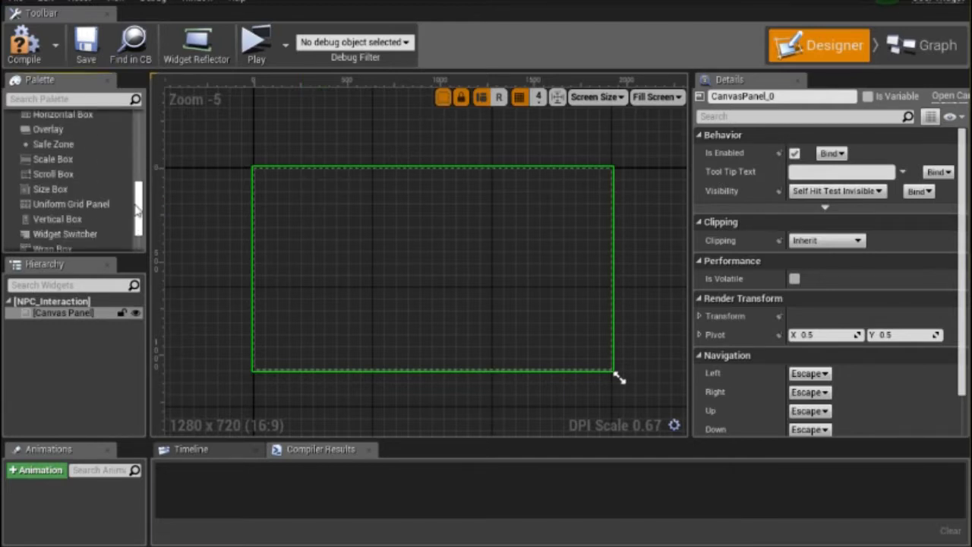
scroll(133, 224, "up", 2)
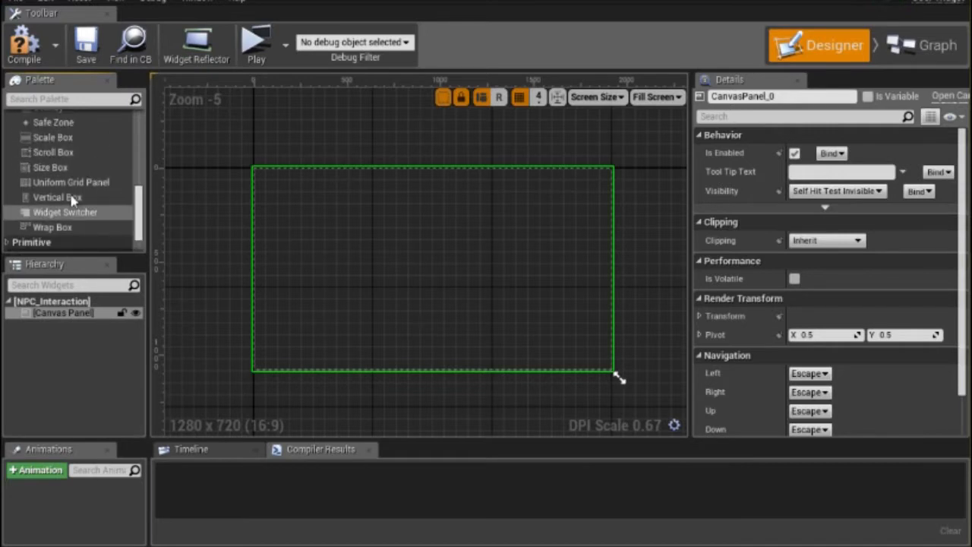
left_click_drag(57, 197, 424, 254)
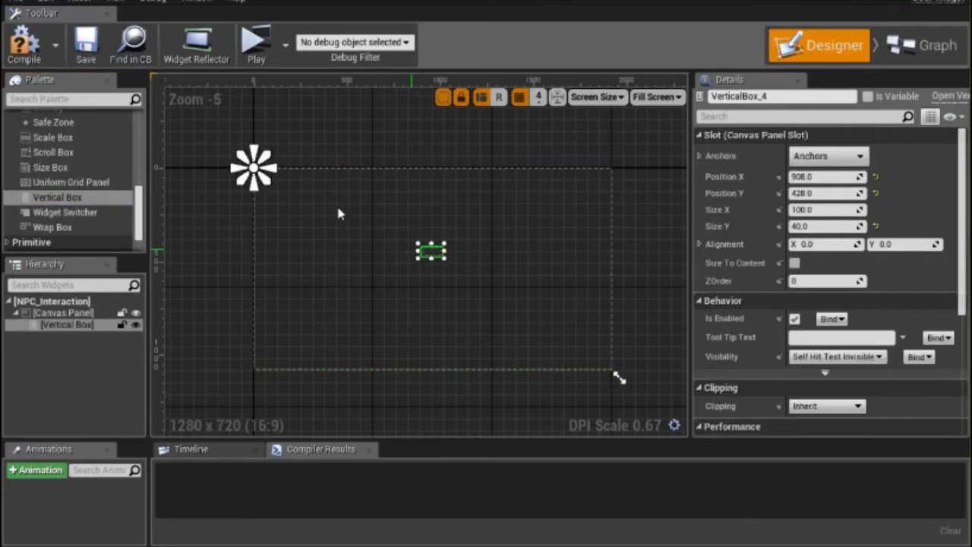
Stretch the Vertical Box's anchors to the Canvas Panel's four corners and set its left, top, right and bottom offsets to 0.
left_click_drag(267, 186, 622, 377)
left_click(802, 176)
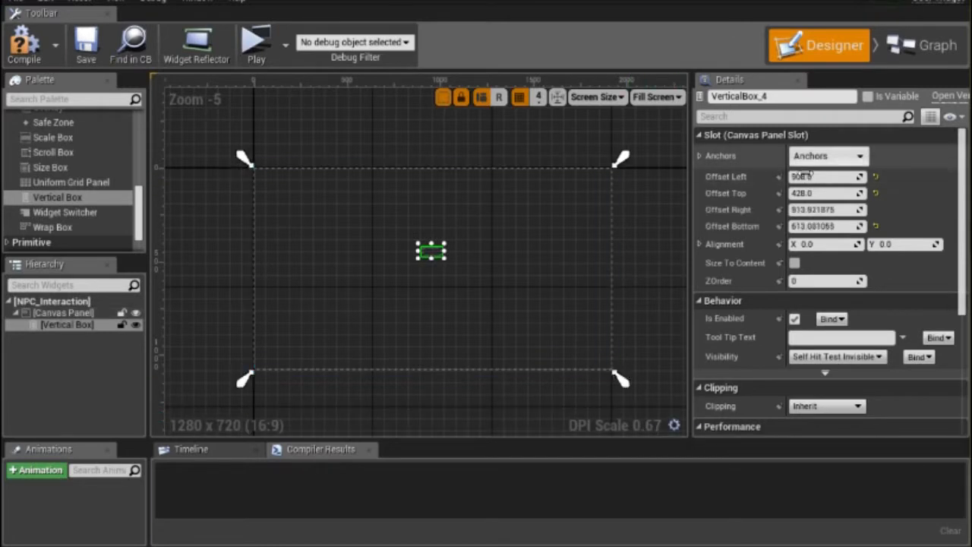
type("0")
key("Return")
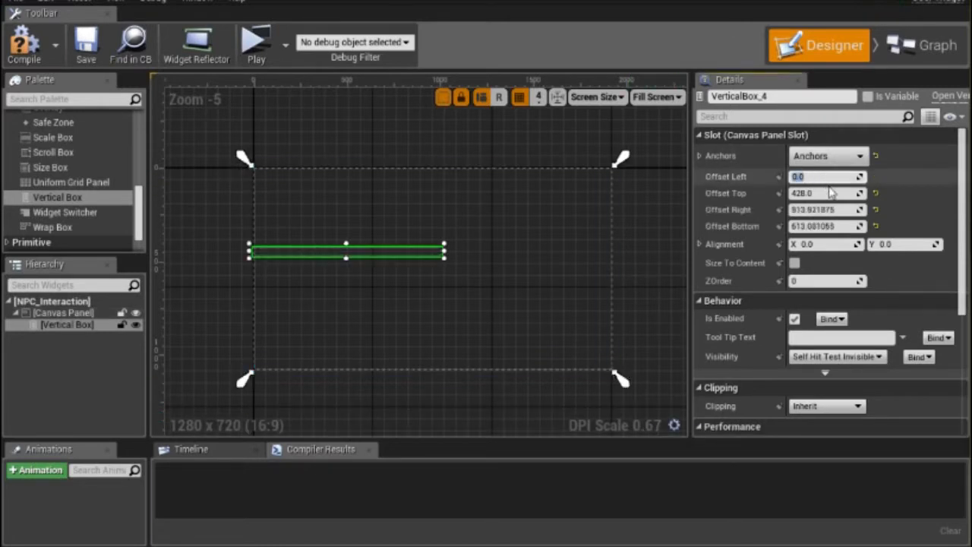
left_click(827, 193)
type("0")
key("Return")
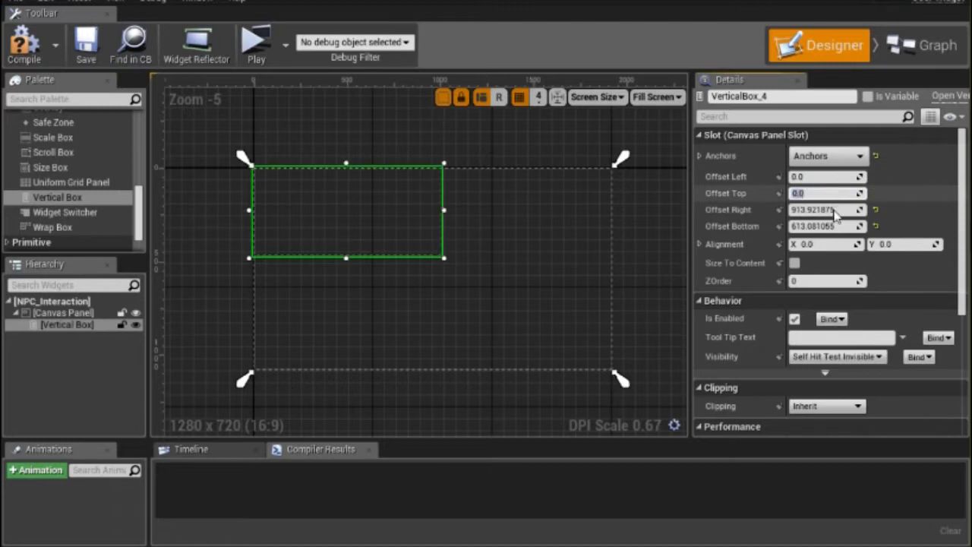
left_click(836, 210)
type("0")
key("Return")
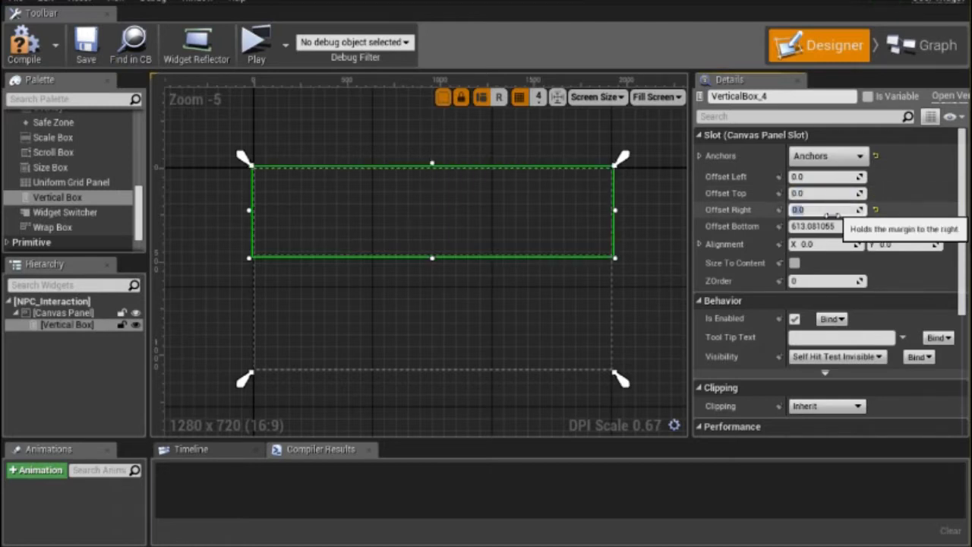
left_click(835, 226)
type("0")
key("Return")
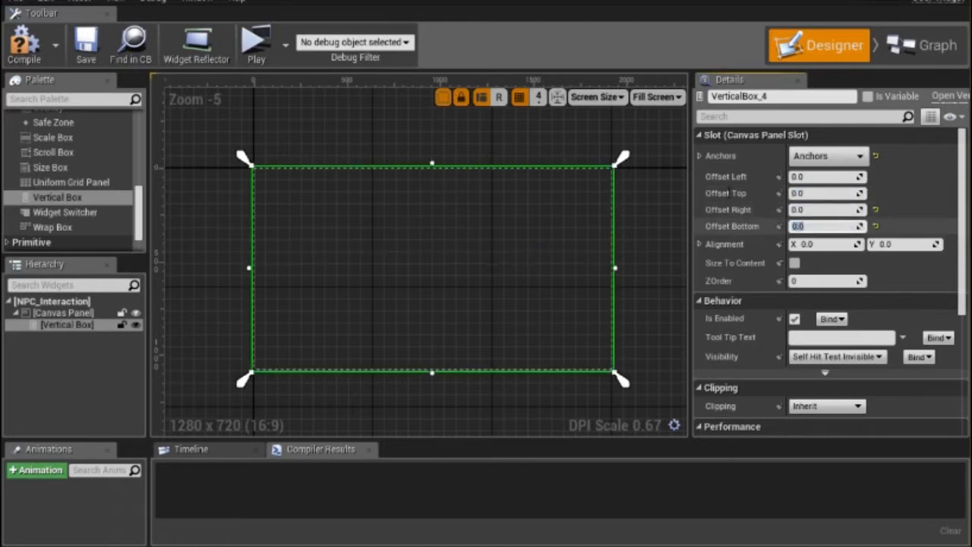
Add a Button inside the Vertical Box and place a Text widget inside that button.
scroll(60, 178, "up", 10)
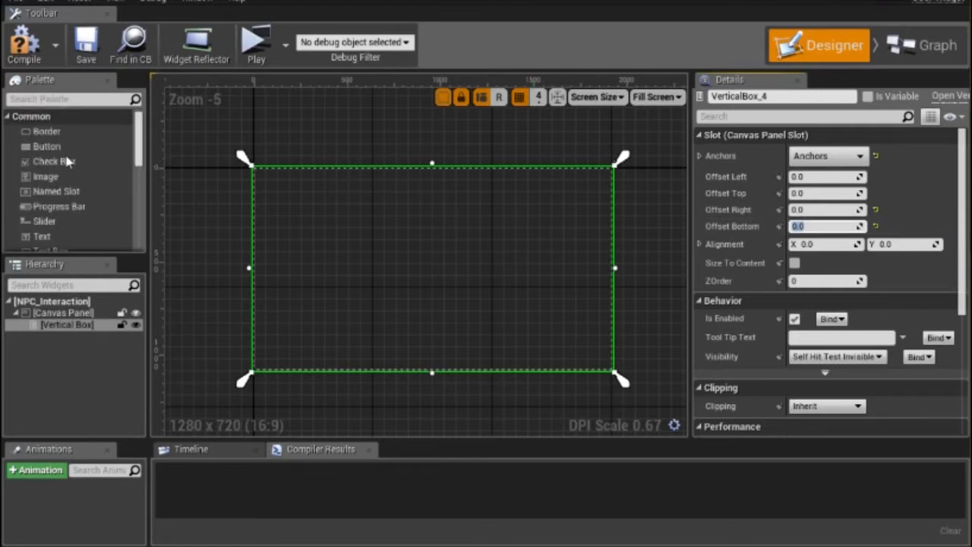
left_click_drag(51, 154, 463, 281)
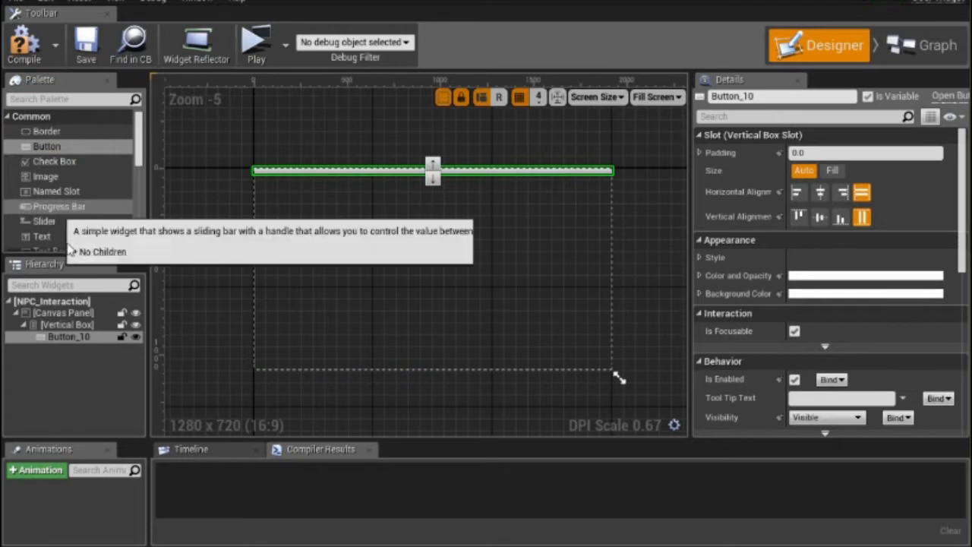
left_click_drag(54, 237, 390, 174)
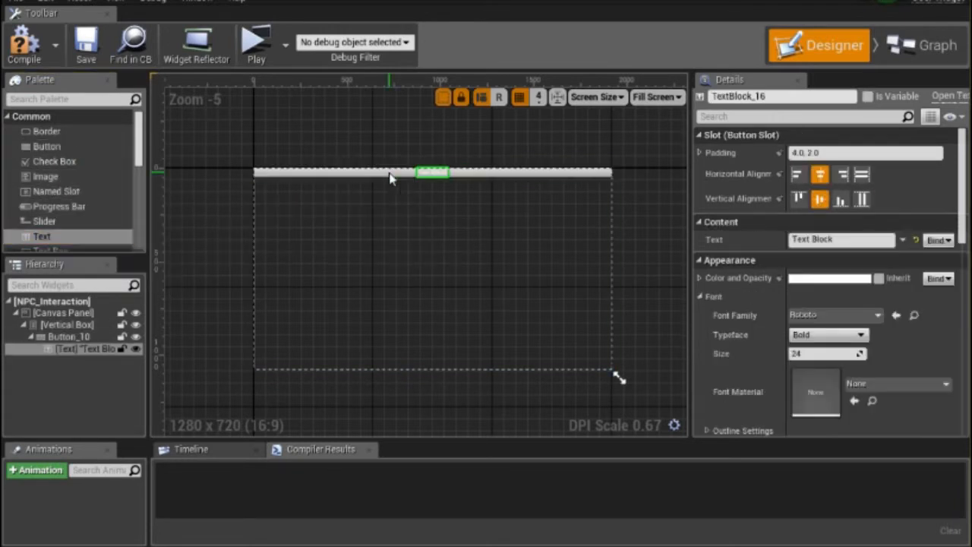
Change the button text's colour to black and set its font size to 100.
left_click(827, 284)
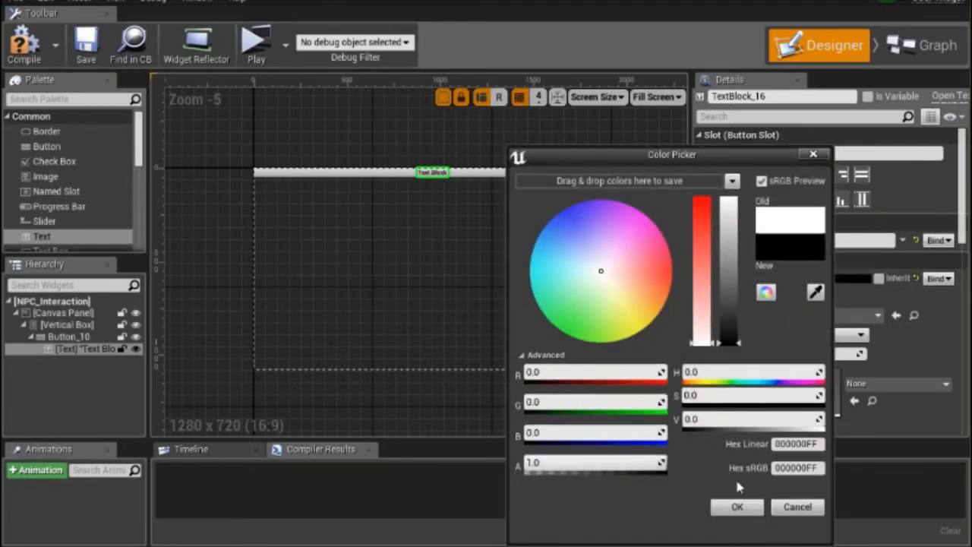
left_click(736, 507)
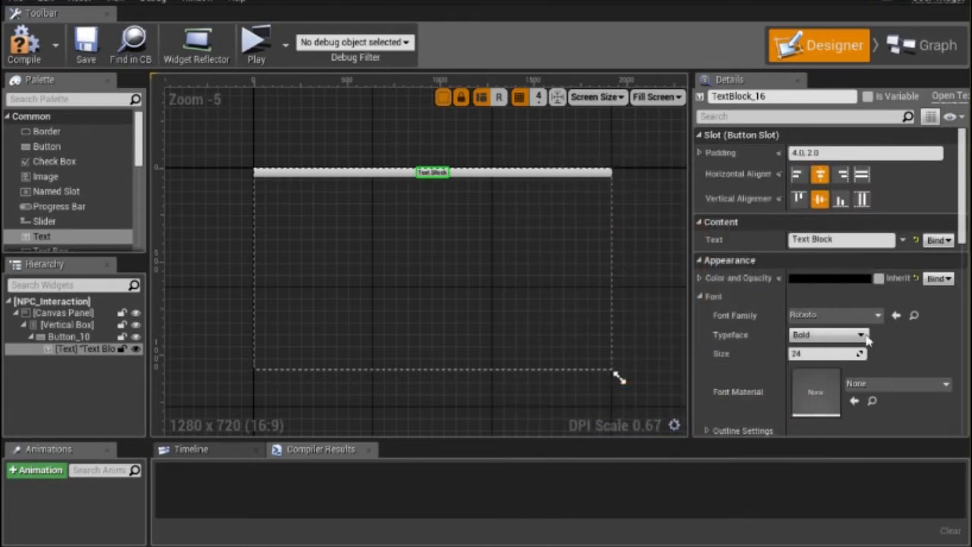
left_click(821, 354)
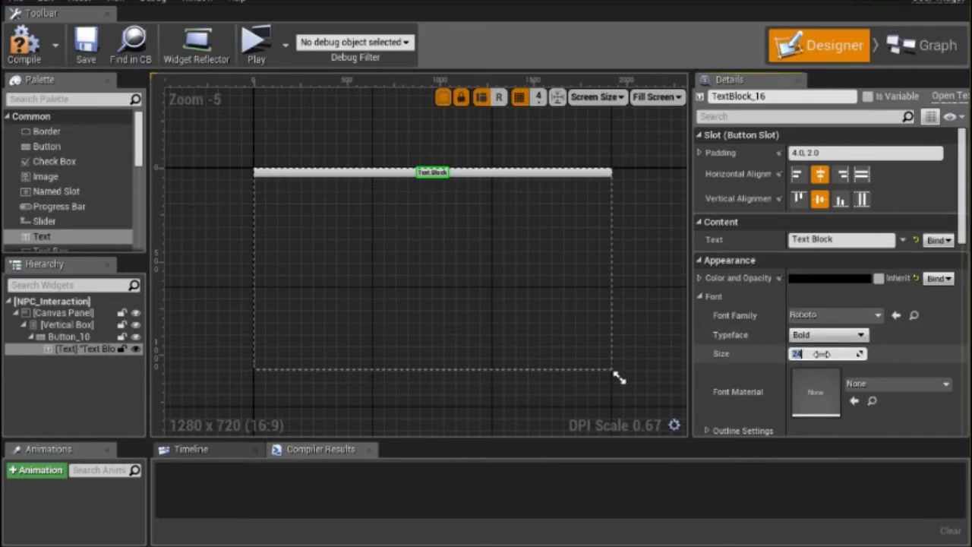
type("100")
key("Return")
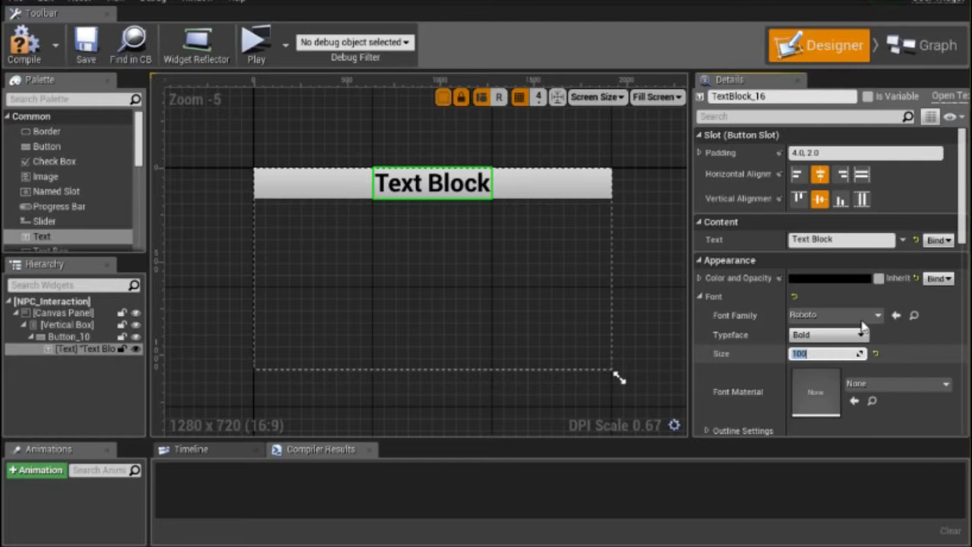
Change the text block's content to "Talk".
left_click(836, 240)
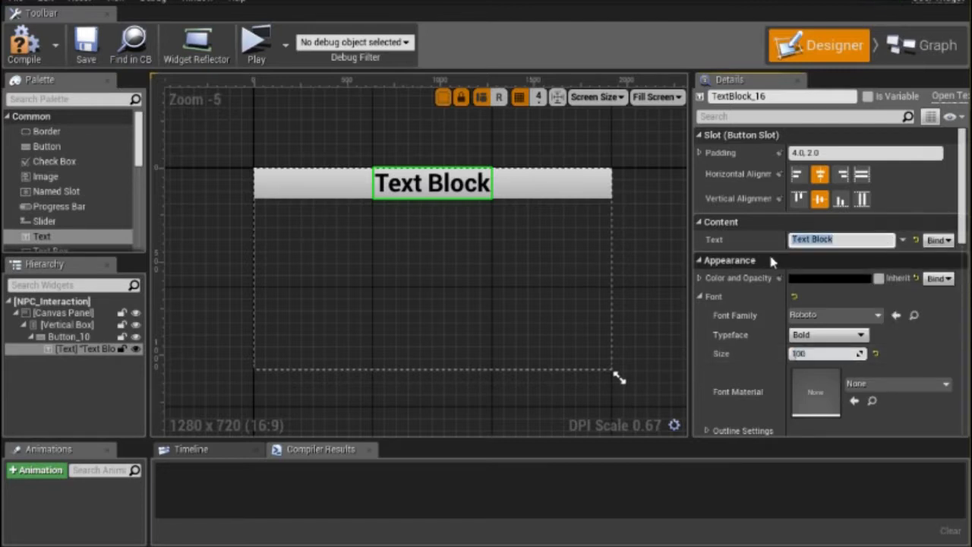
type("Talk")
key("Return")
Enlarge the Talk text's font size, trying 160 and 200 before settling on 300.
left_click(828, 353)
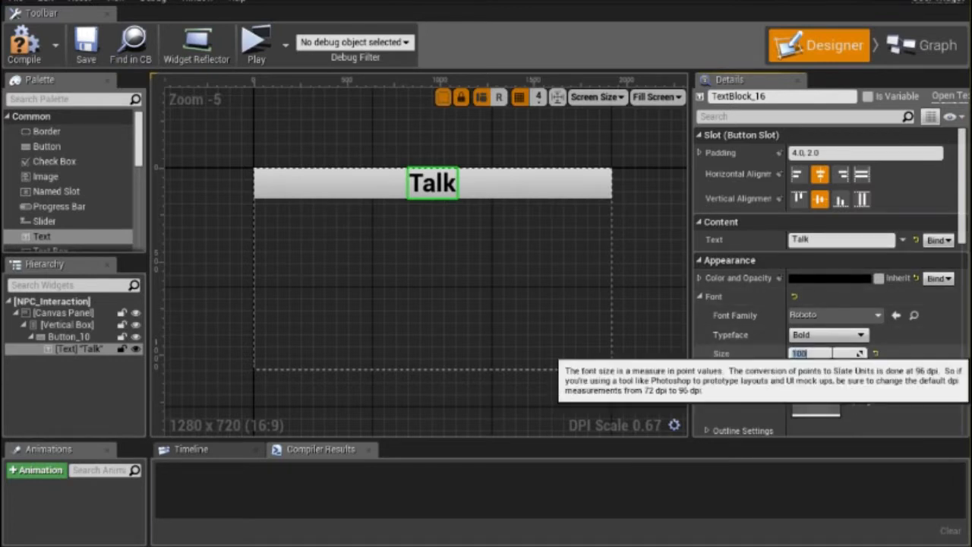
key("Return")
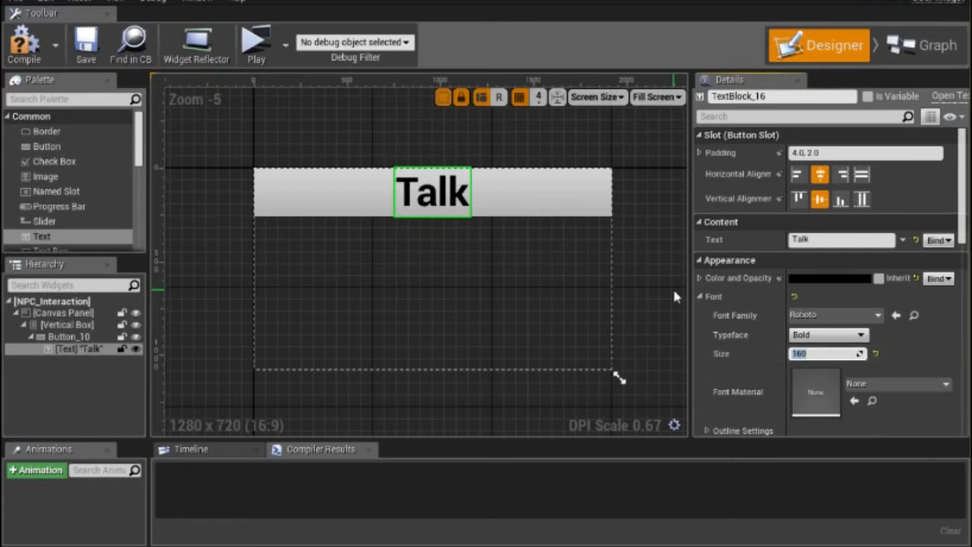
type("200")
key("Return")
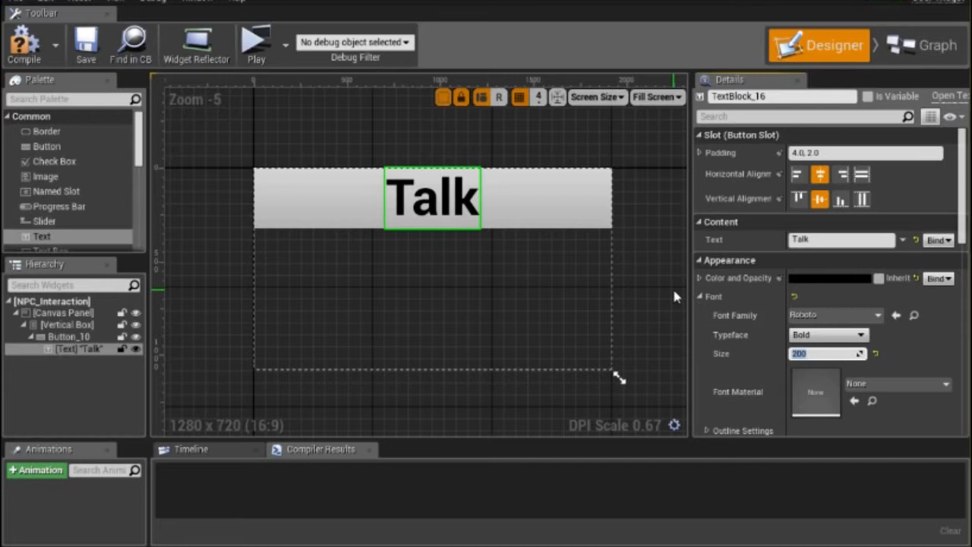
type("300")
key("Return")
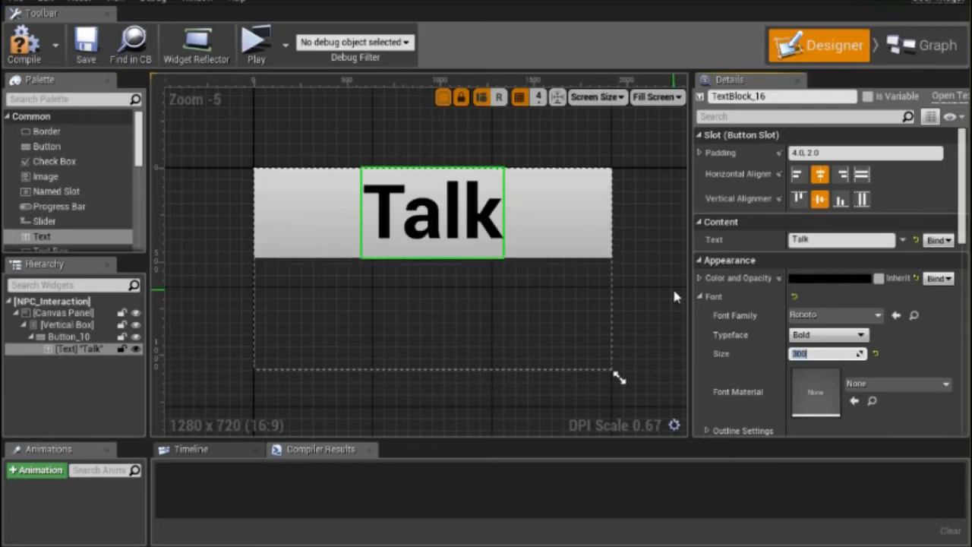
Set the tint of the Talk button's Hovered style to yellow, with R 1.0, G about 0.87 and B 0.
left_click(595, 222)
scroll(835, 283, "down", 3)
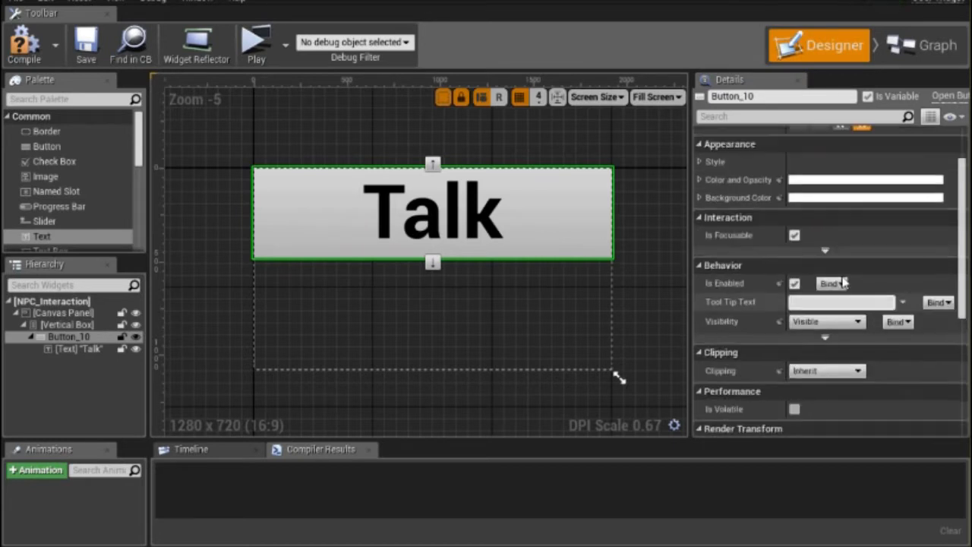
scroll(841, 283, "down", 2)
scroll(842, 283, "up", 6)
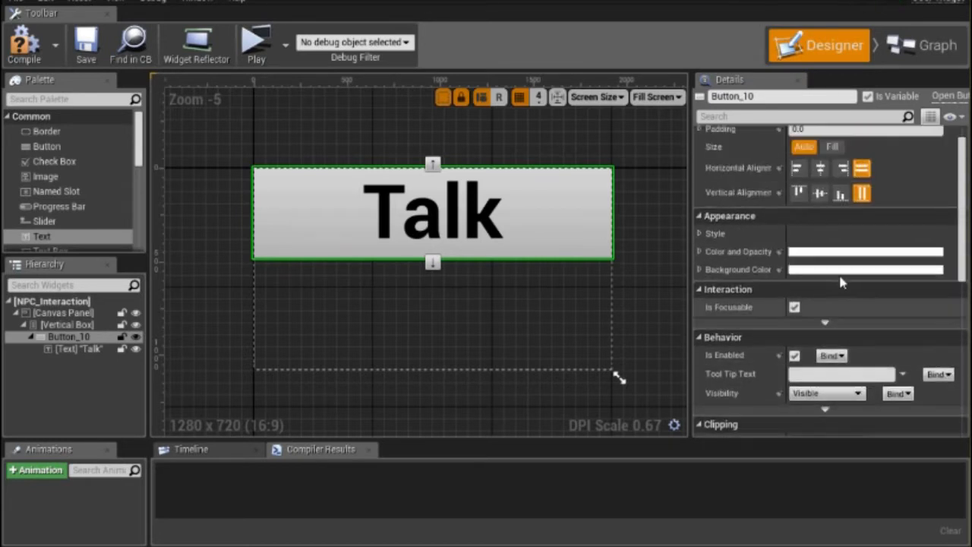
left_click(700, 234)
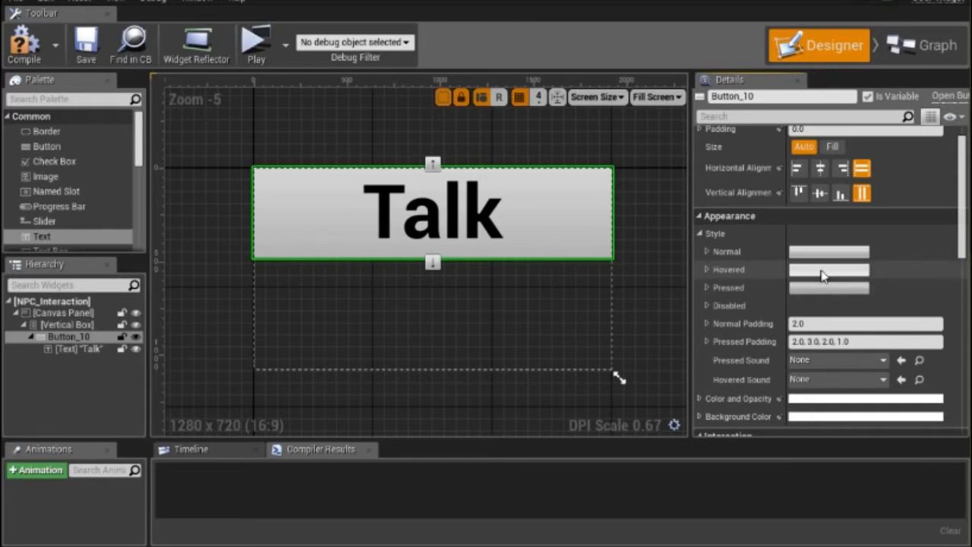
left_click(707, 270)
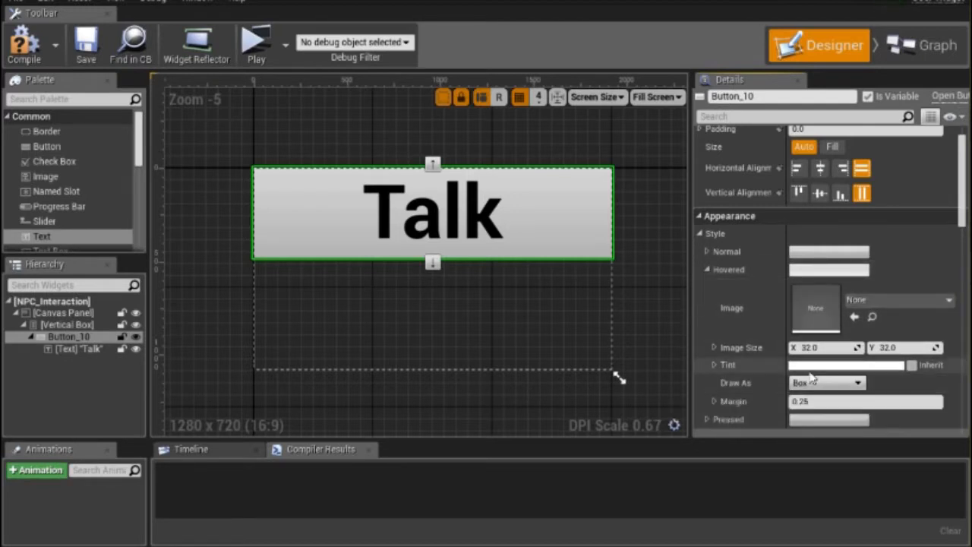
scroll(798, 357, "down", 2)
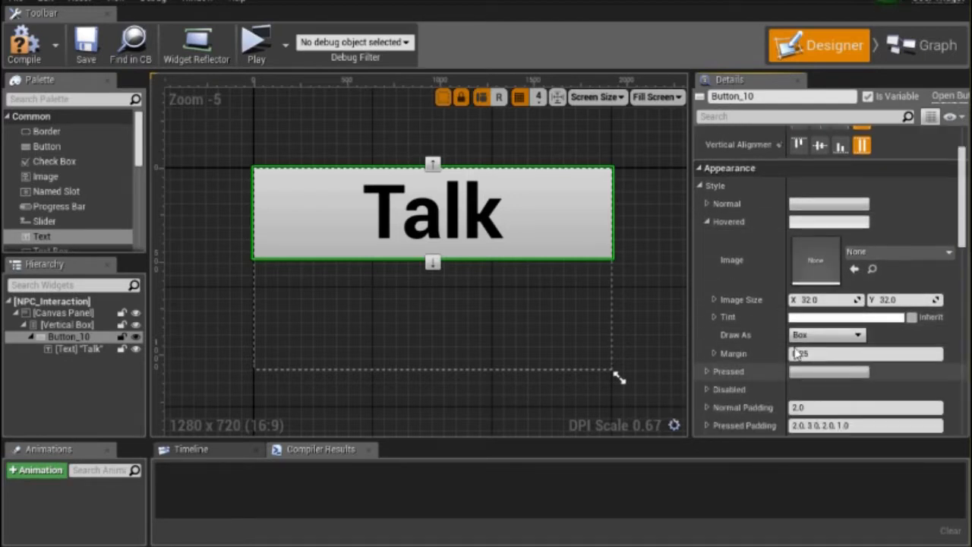
left_click(821, 319)
left_click_drag(616, 317, 643, 352)
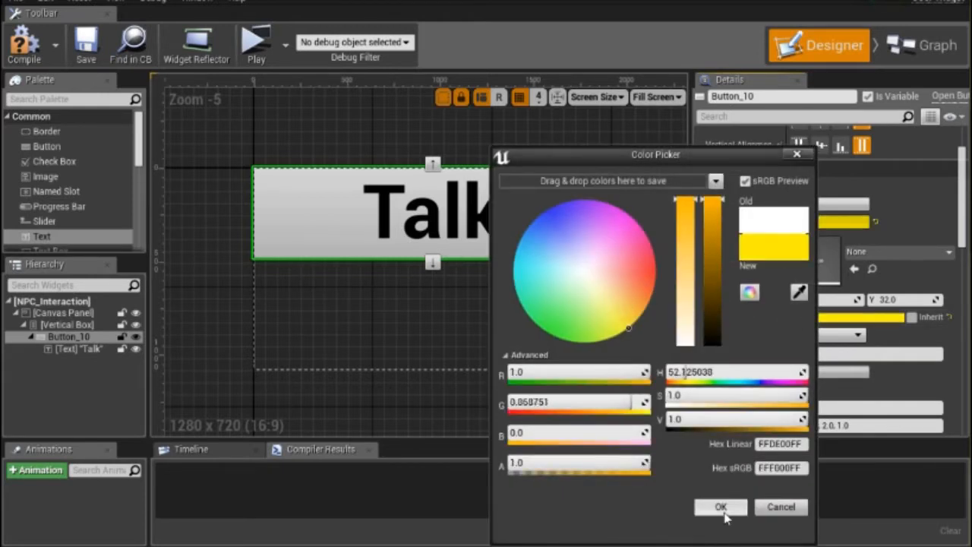
left_click(718, 507)
Set the tint of the Talk button's Pressed style to fully saturated red.
scroll(740, 227, "up", 2)
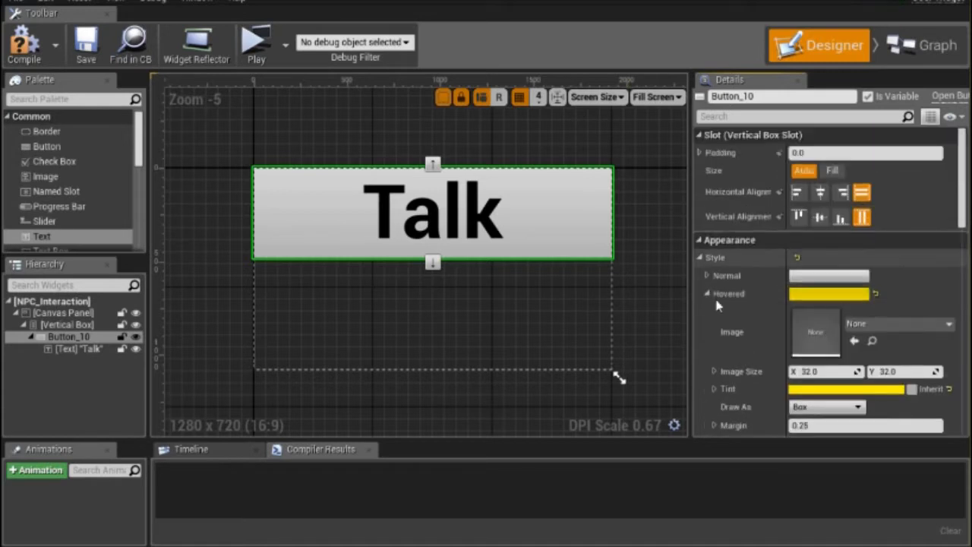
scroll(710, 304, "down", 3)
scroll(710, 304, "down", 2)
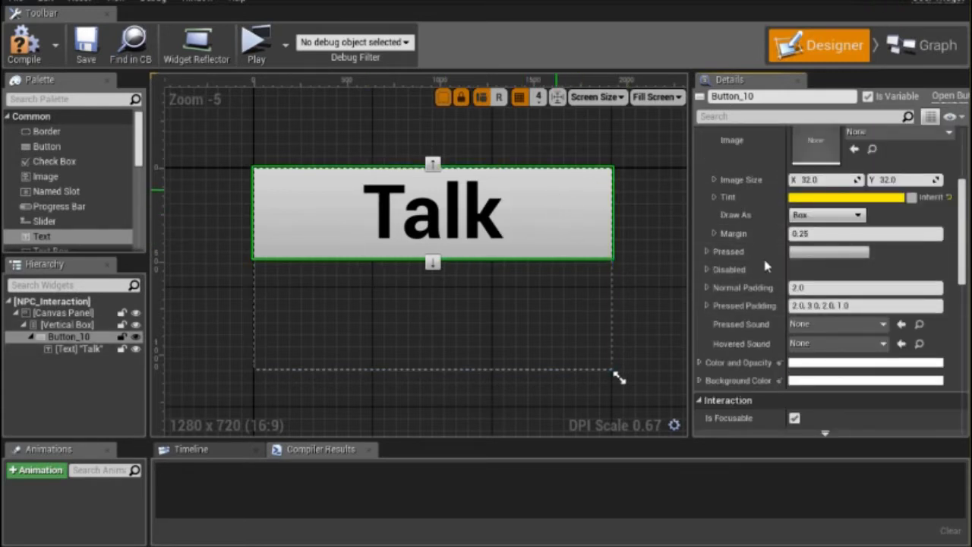
scroll(733, 236, "up", 1)
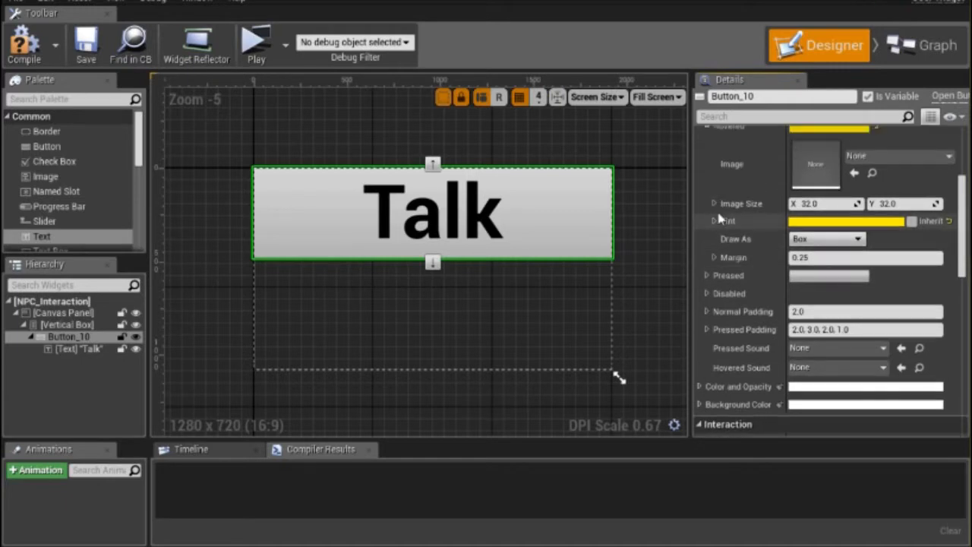
scroll(711, 300, "up", 2)
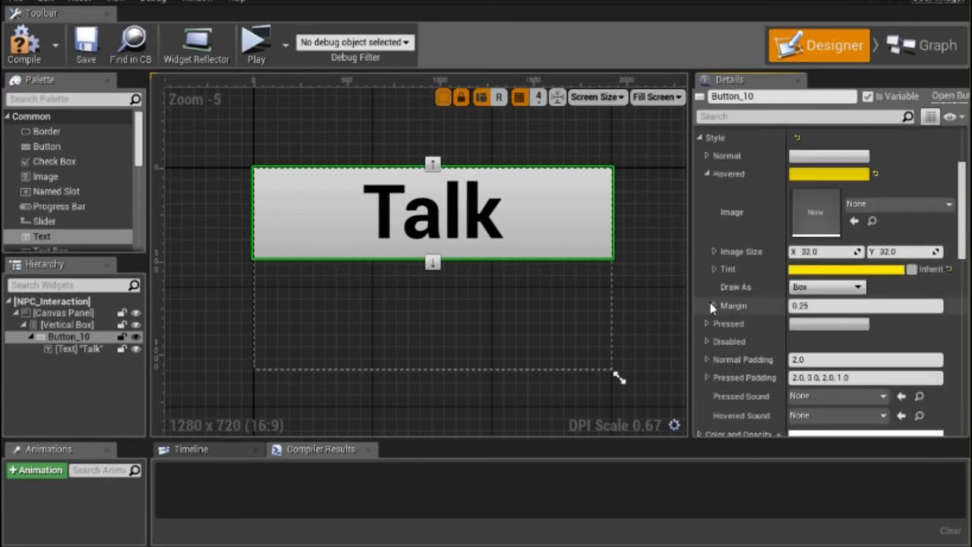
scroll(711, 306, "down", 2)
left_click(707, 277)
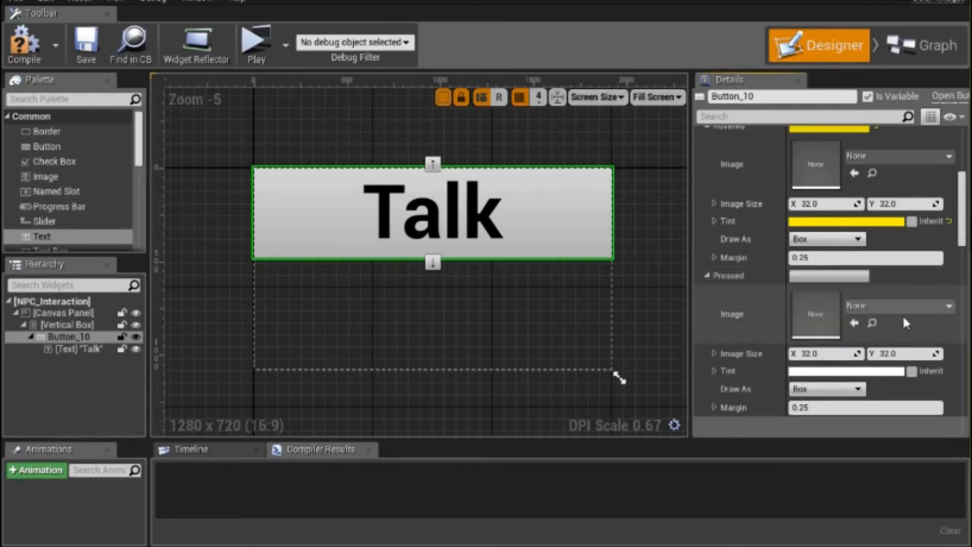
scroll(901, 312, "down", 2)
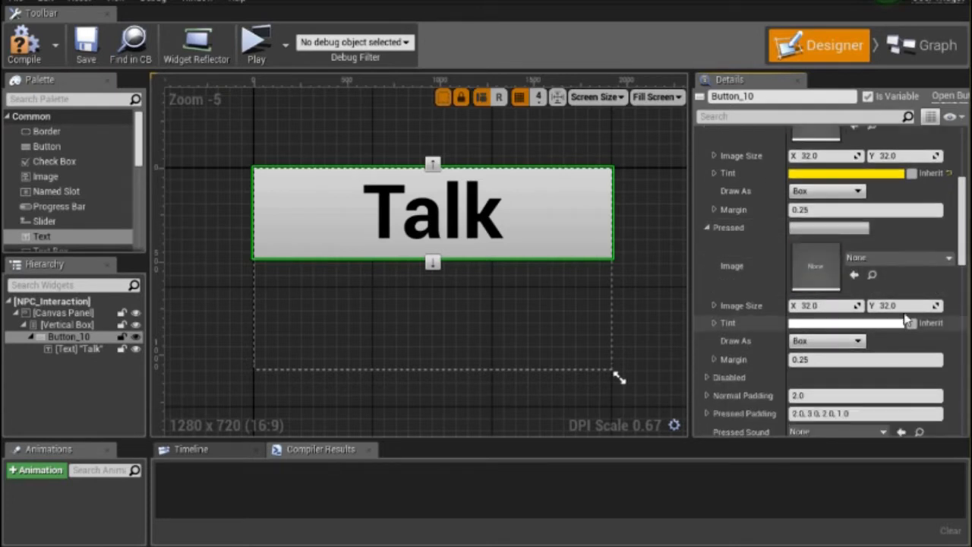
left_click(917, 263)
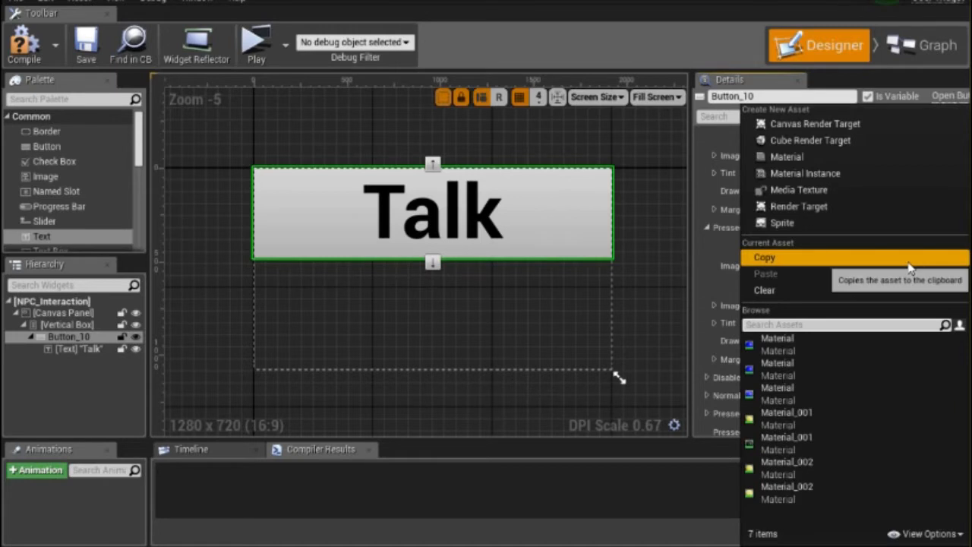
left_click(687, 252)
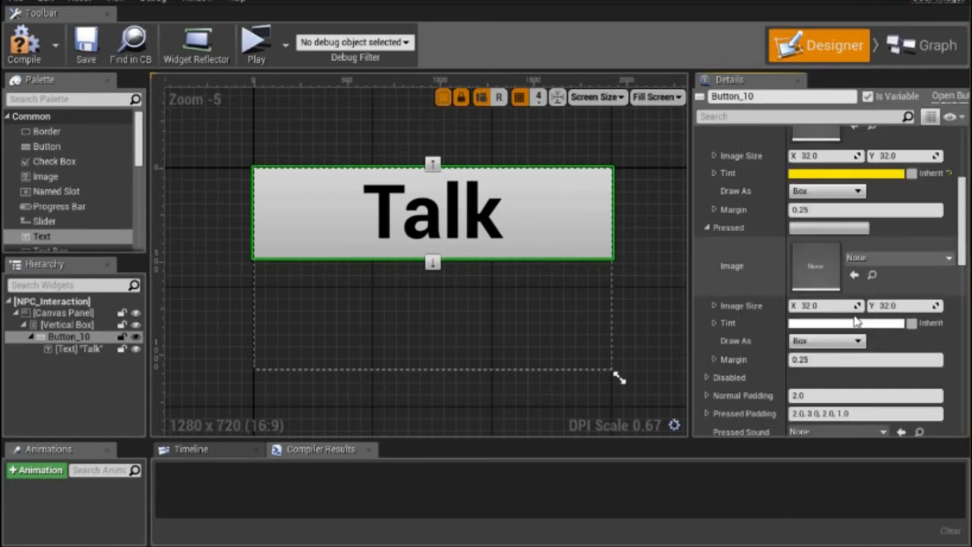
left_click(843, 322)
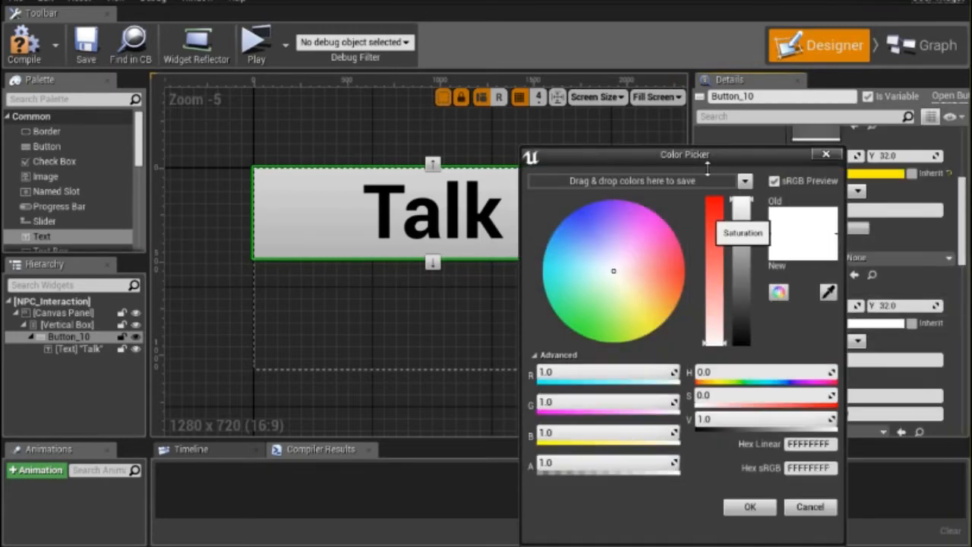
left_click_drag(716, 216, 714, 156)
left_click(749, 507)
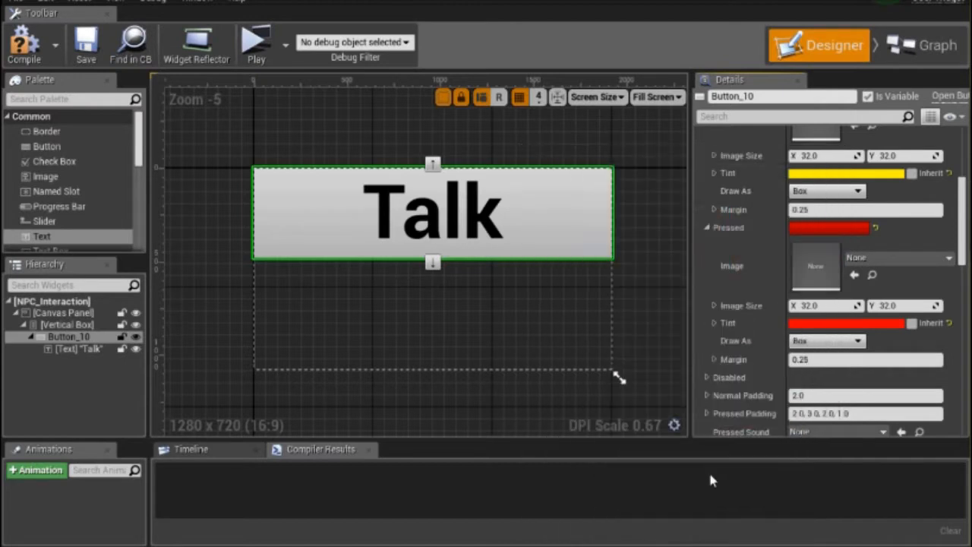
Duplicate the Talk button with its text by copying it and pasting it into the Vertical Box.
right_click(65, 338)
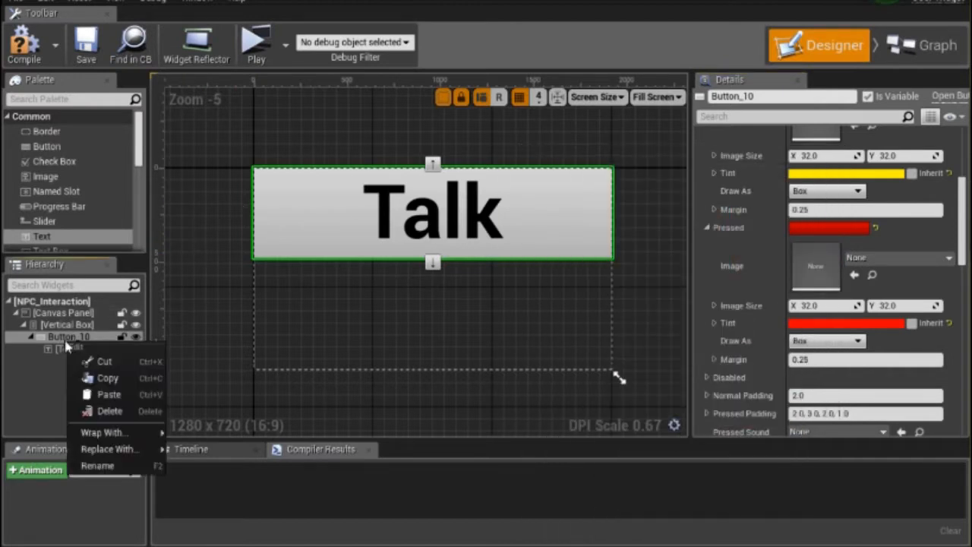
left_click(116, 382)
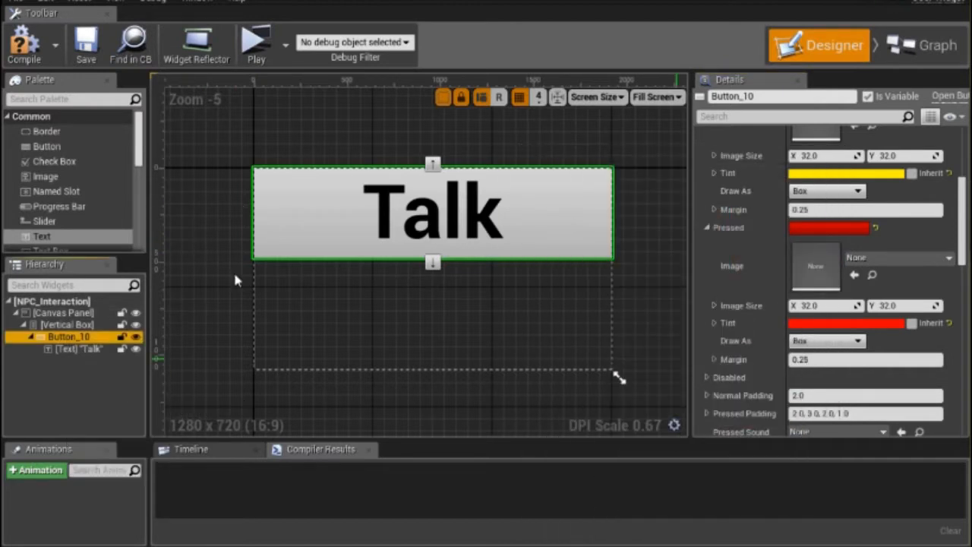
right_click(65, 326)
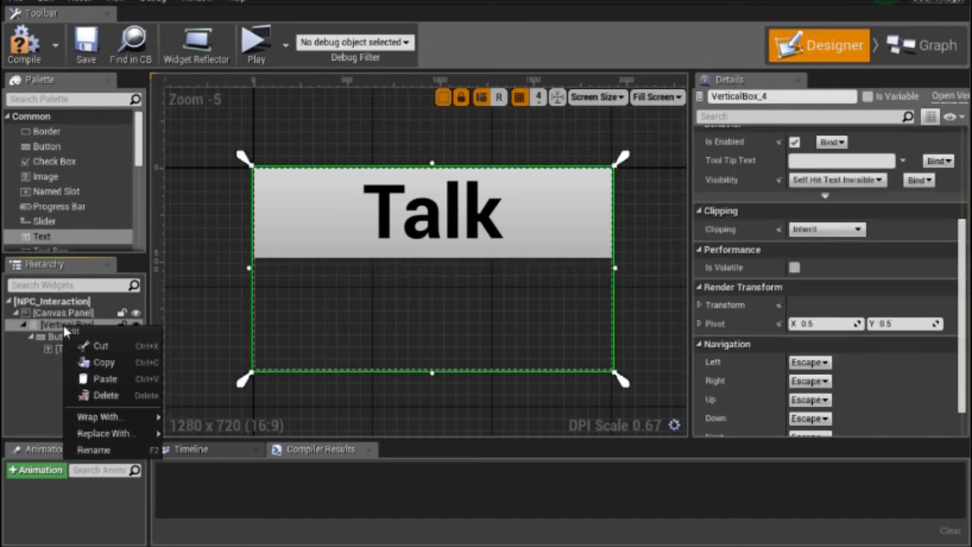
left_click(114, 383)
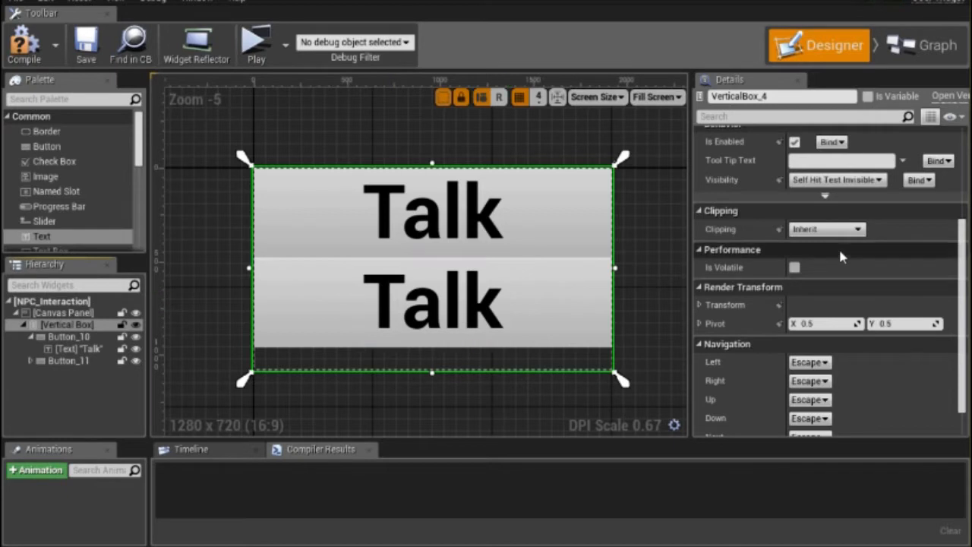
Change the duplicated button's text content to "Greet".
scroll(839, 247, "up", 5)
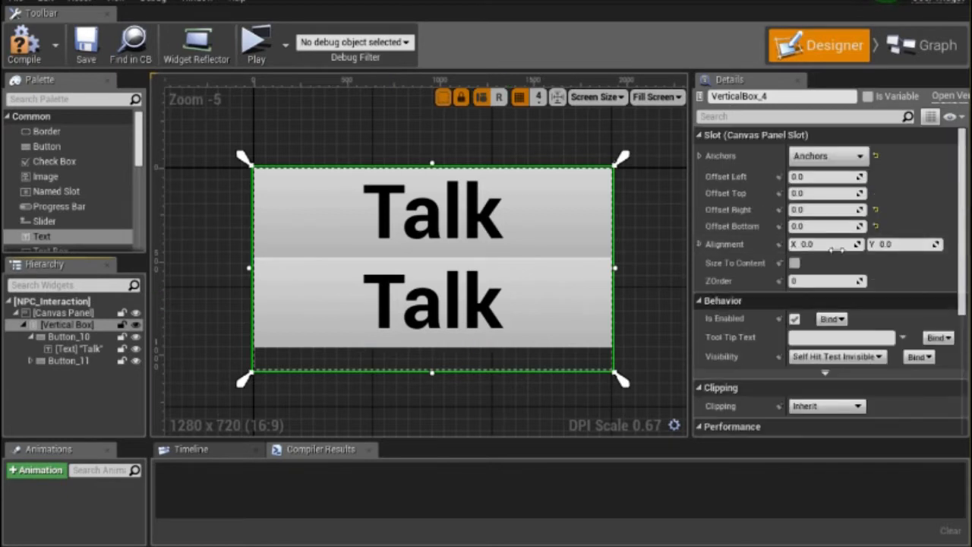
left_click(492, 306)
left_click(819, 239)
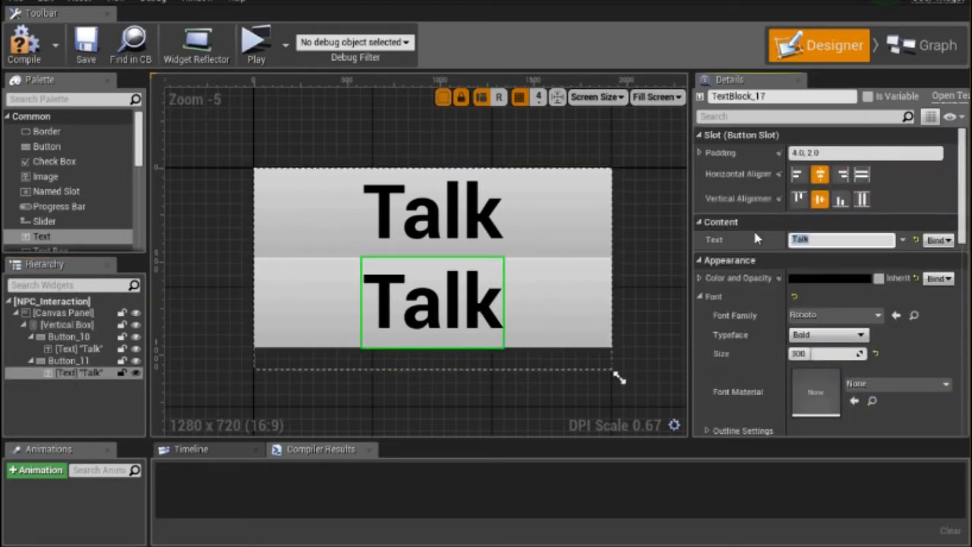
type("Greet")
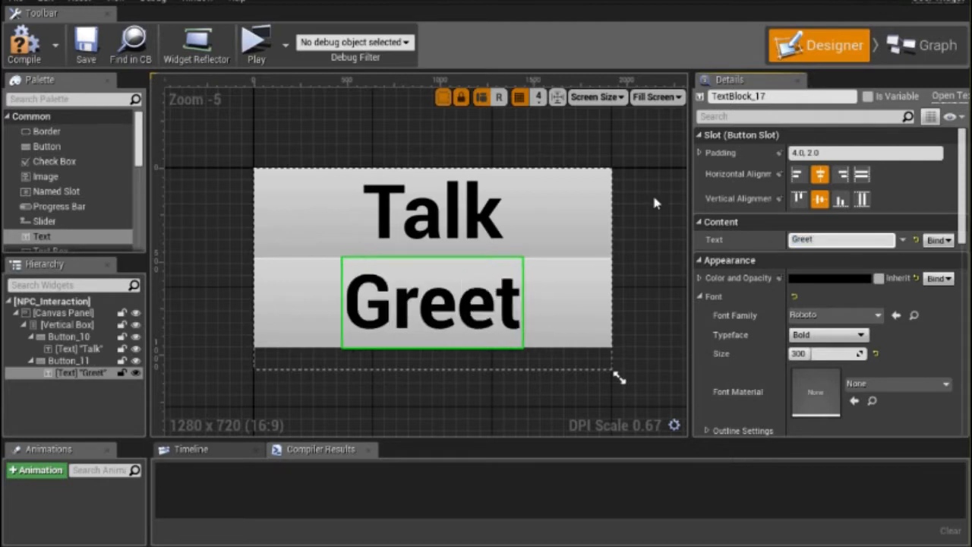
left_click(591, 215)
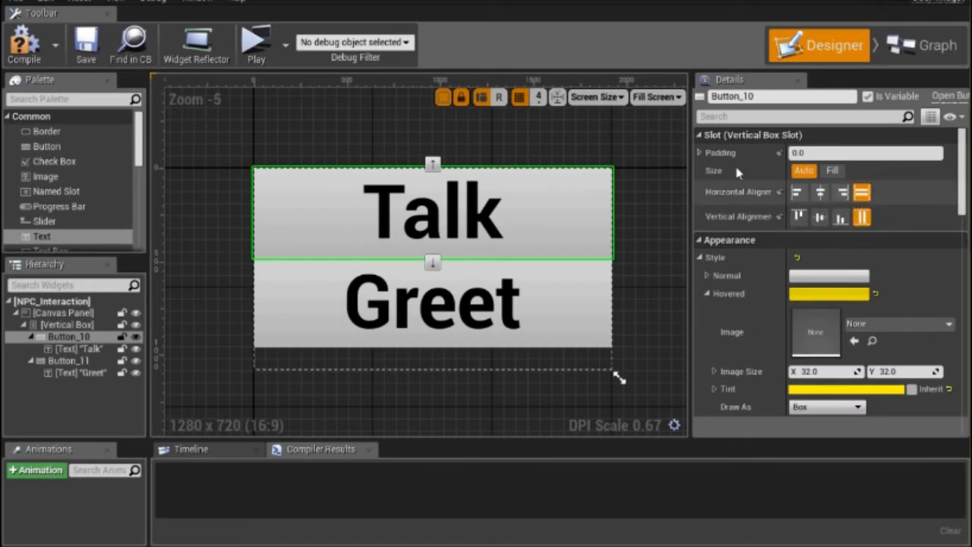
left_click(700, 156)
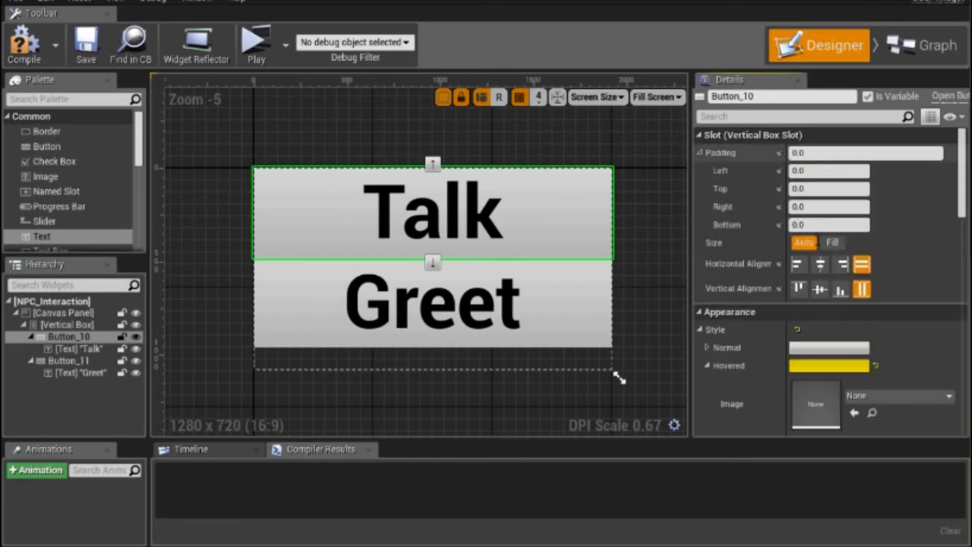
scroll(773, 272, "down", 5)
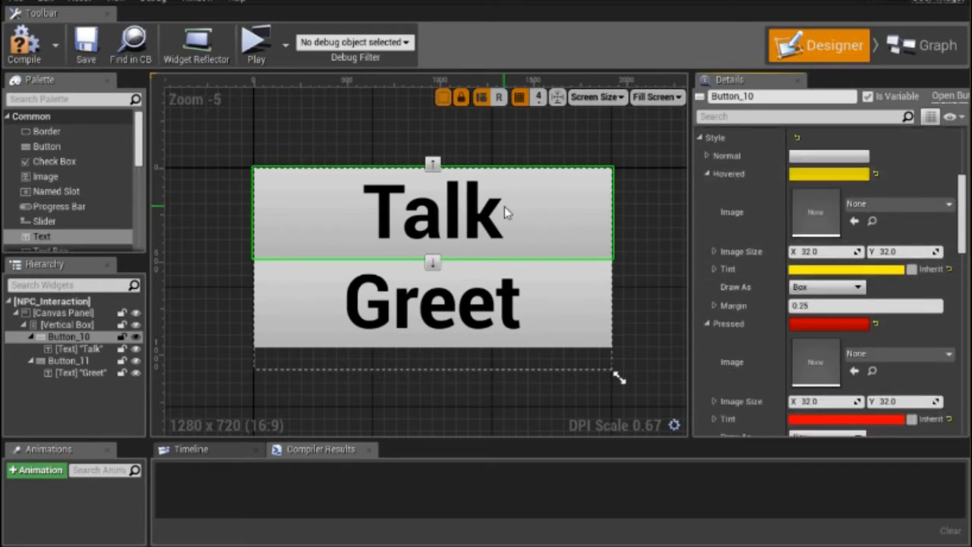
Set the font size of the Talk text block to 320.
left_click(473, 221)
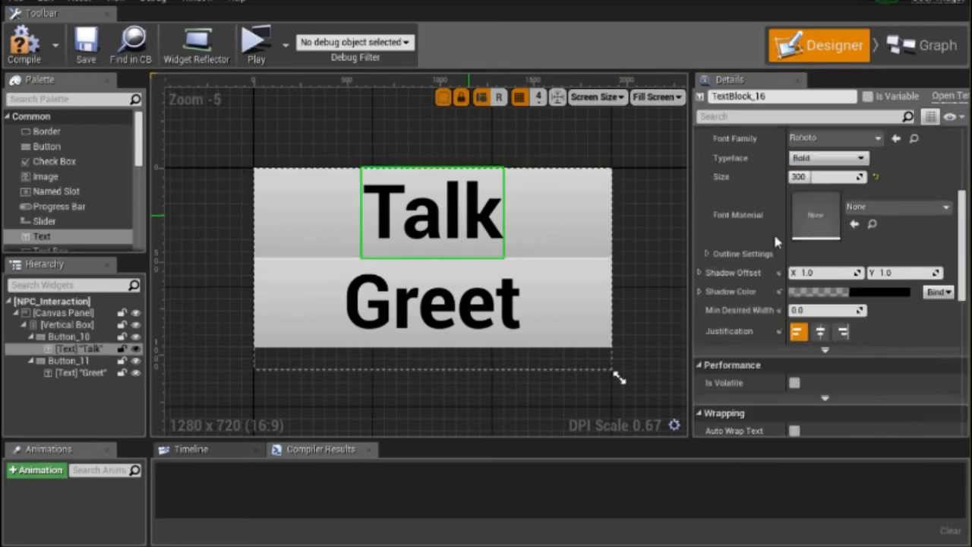
left_click(811, 177)
type("32")
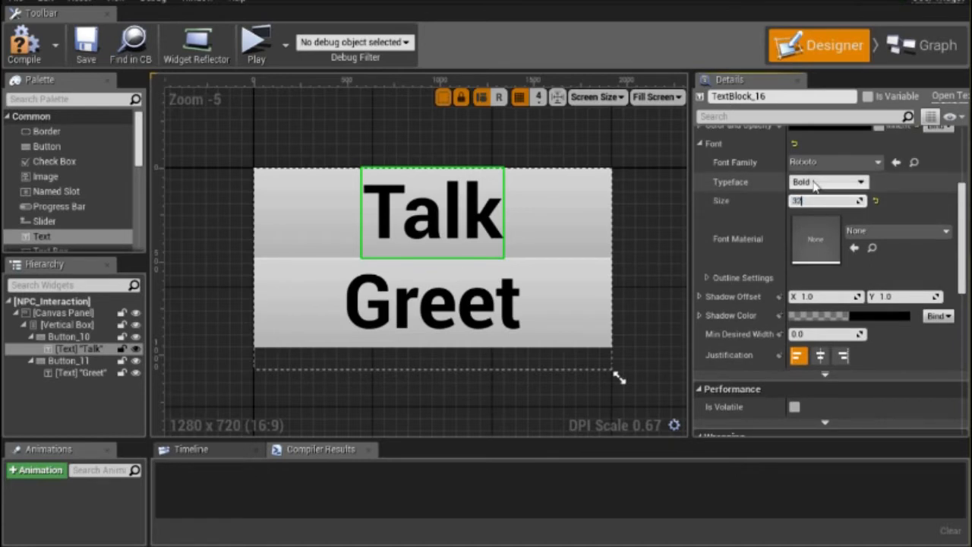
type("0")
key("Return")
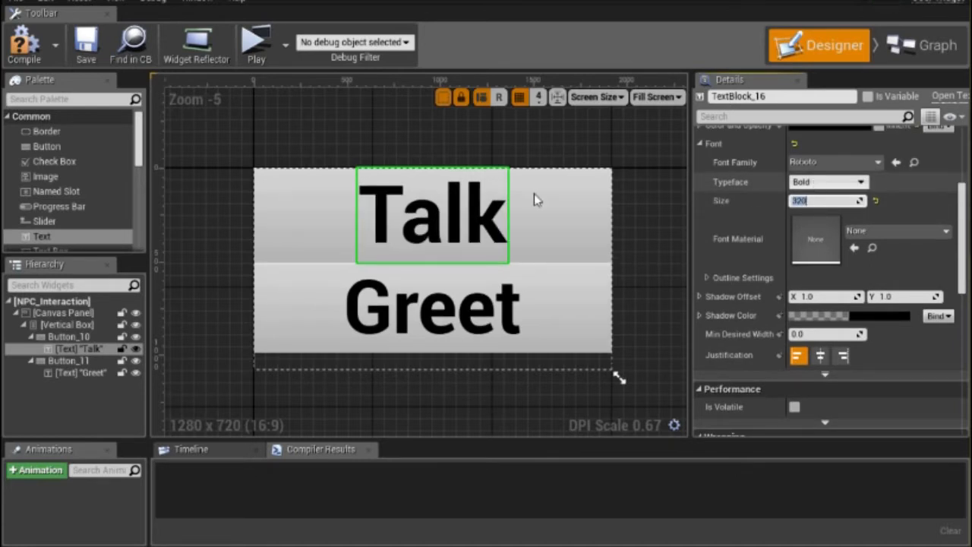
Set the Greet text block's font size to 320 and deselect it.
left_click(433, 308)
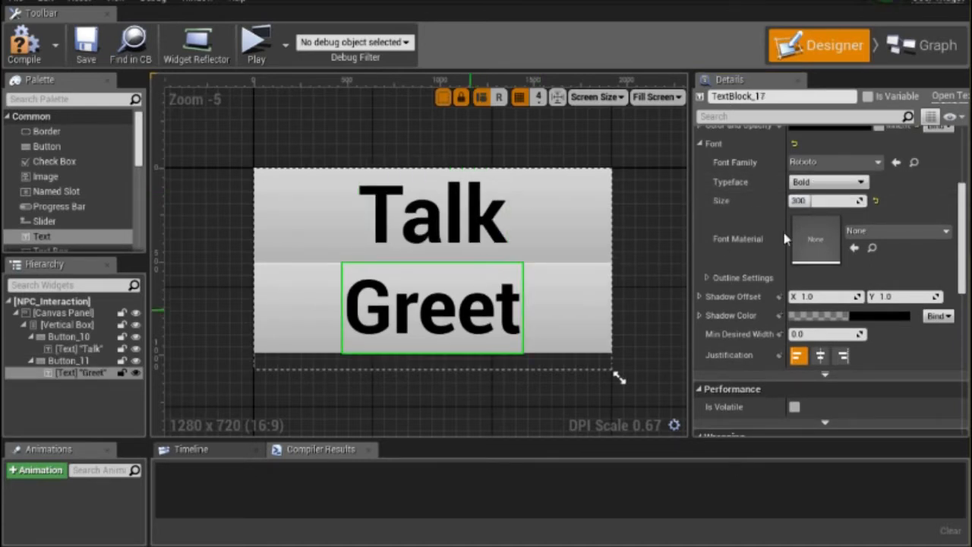
left_click(819, 200)
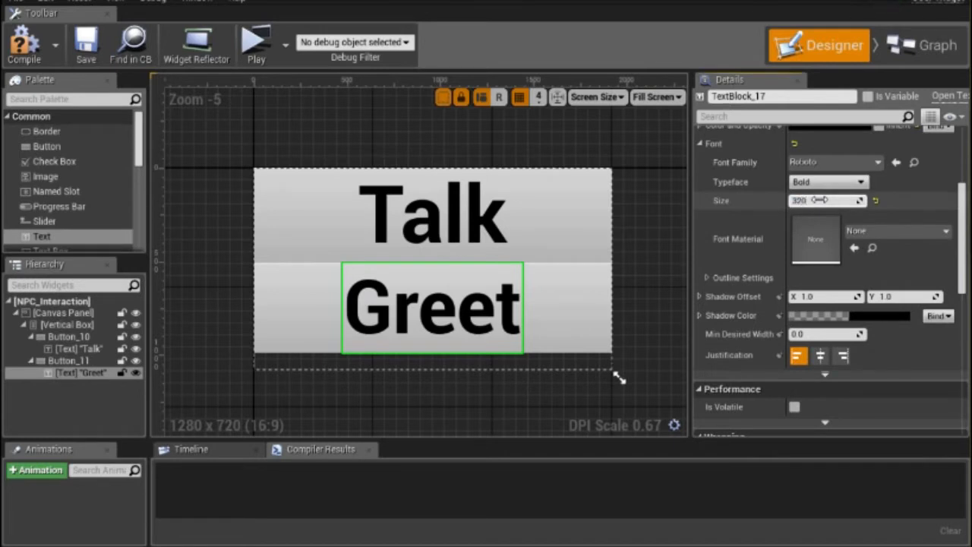
key("Return")
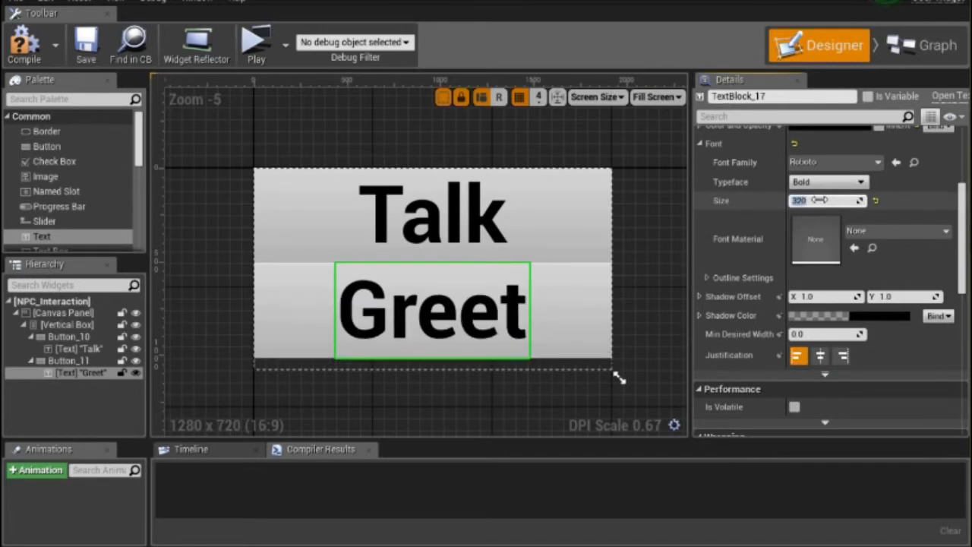
left_click(375, 134)
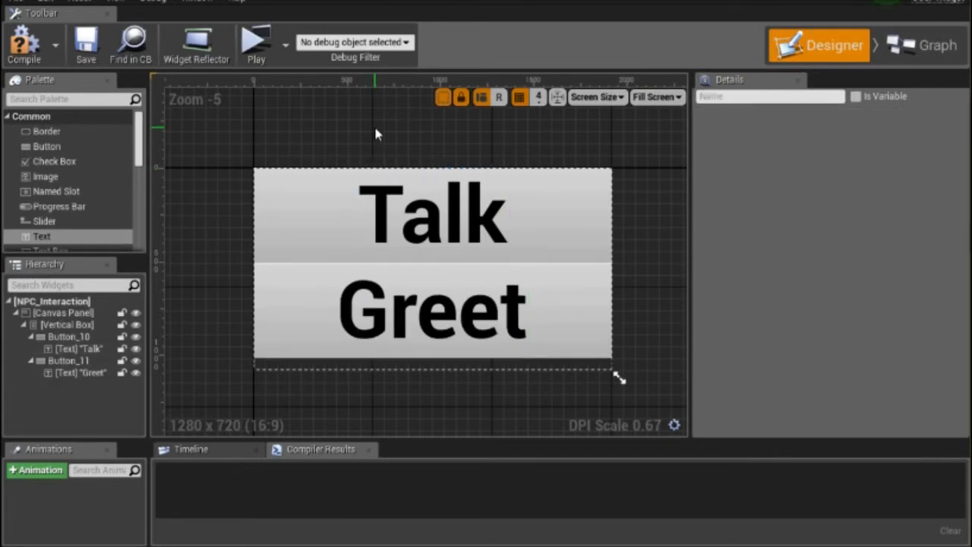
Compile and save the NPC_Interaction widget blueprint and return to the NPC_BP blueprint's viewport.
left_click(34, 46)
left_click(87, 45)
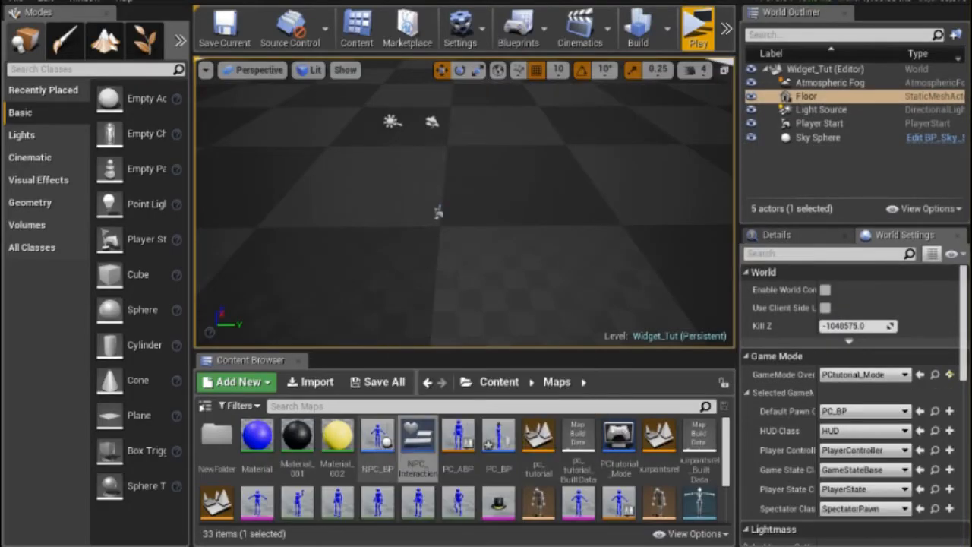
left_click(970, 236)
left_click(839, 335)
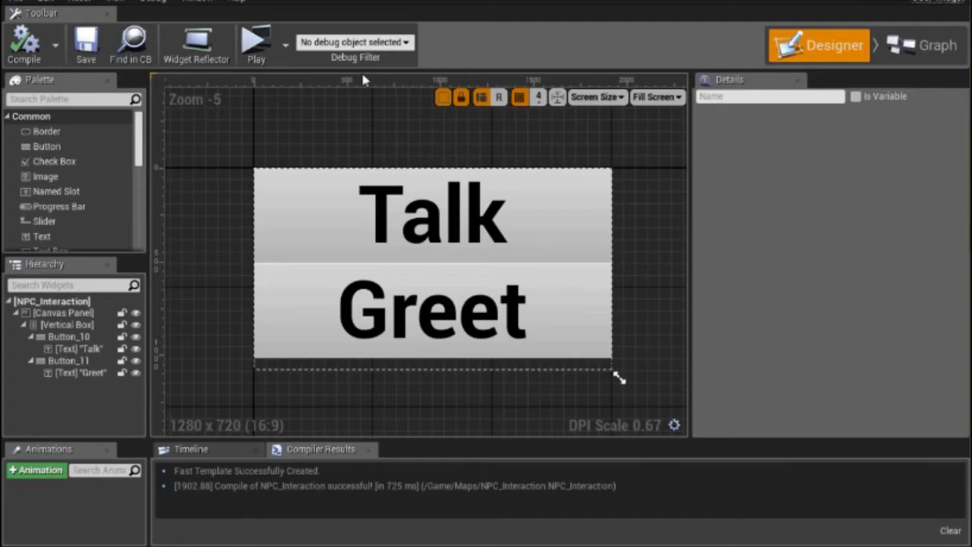
left_click(215, 1)
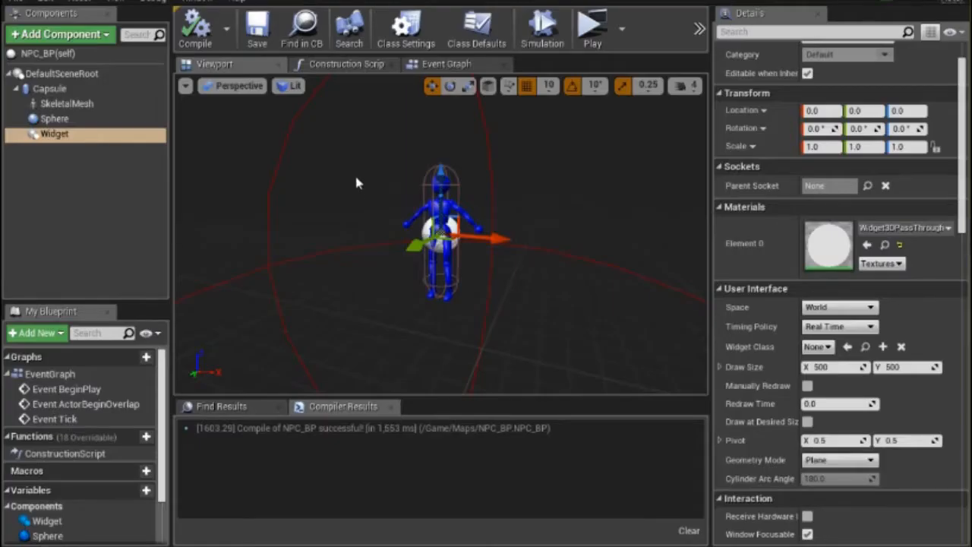
Assign NPC_Interaction as the Widget Class of the Widget component in NPC_BP.
scroll(357, 190, "down", 3)
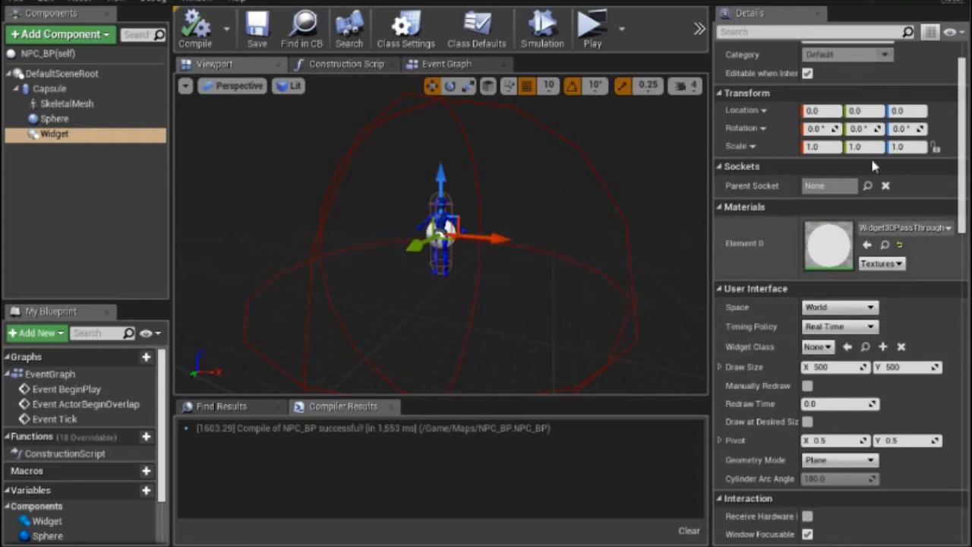
scroll(873, 158, "up", 2)
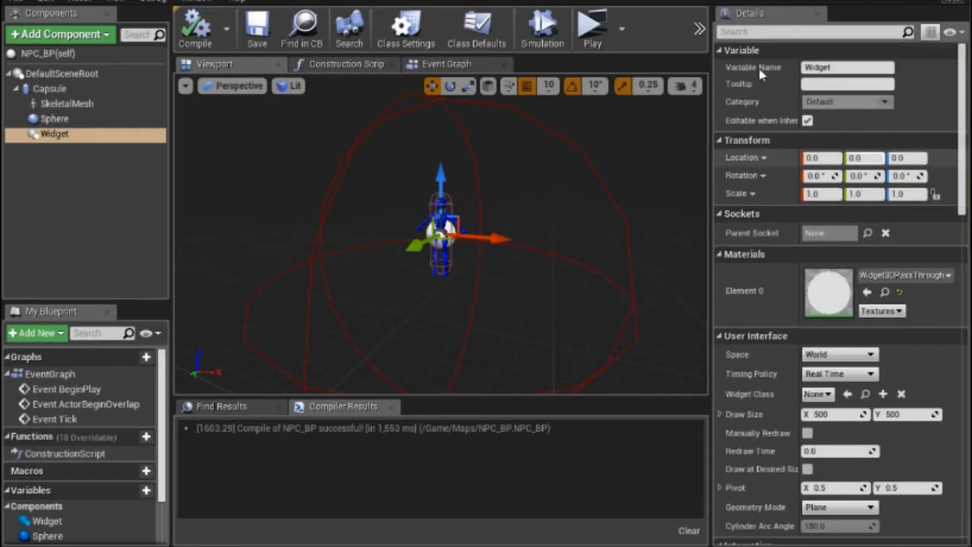
scroll(875, 186, "down", 6)
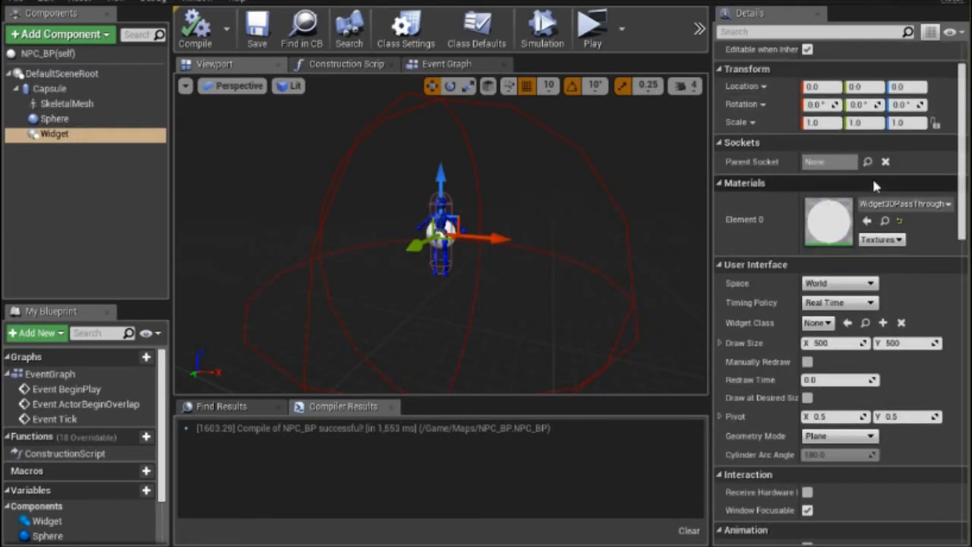
scroll(875, 186, "down", 3)
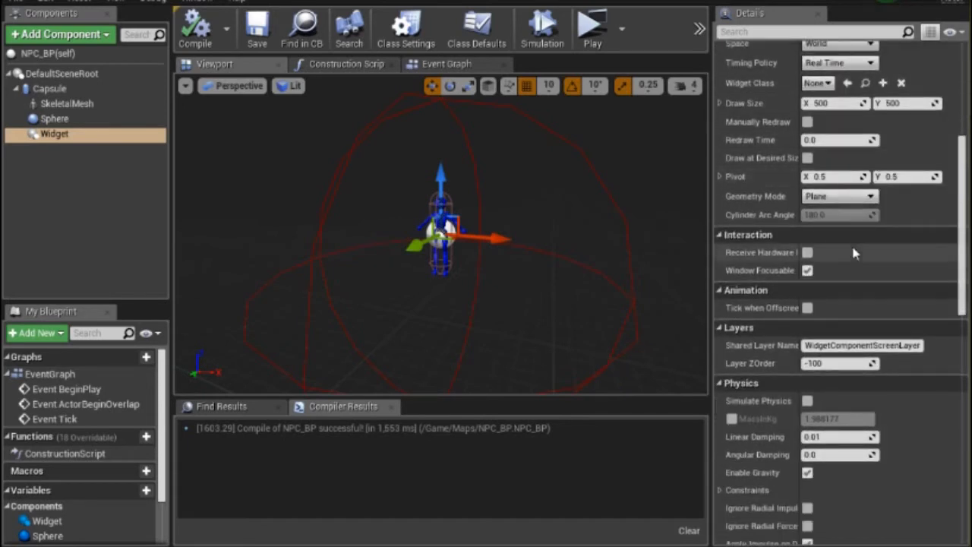
scroll(854, 253, "down", 2)
scroll(855, 252, "up", 2)
scroll(855, 253, "up", 3)
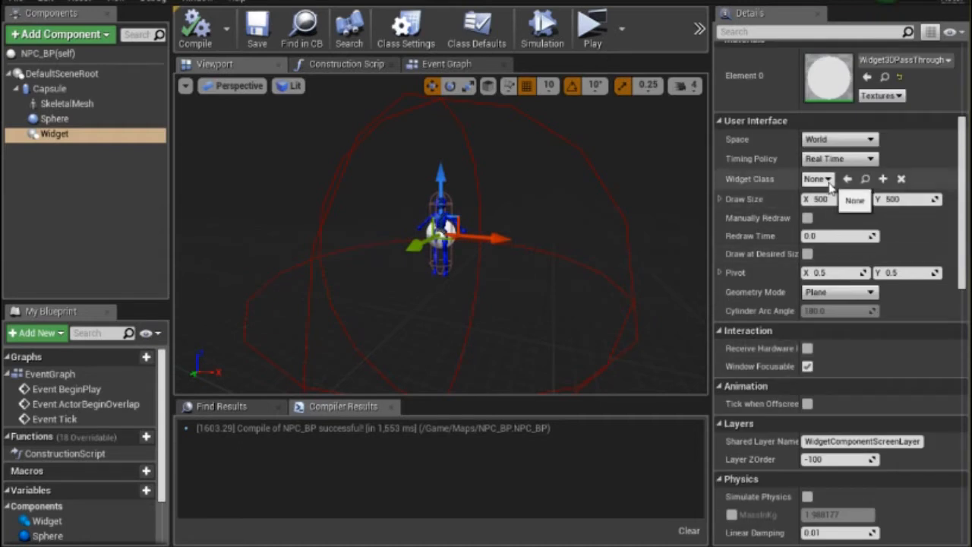
left_click(828, 180)
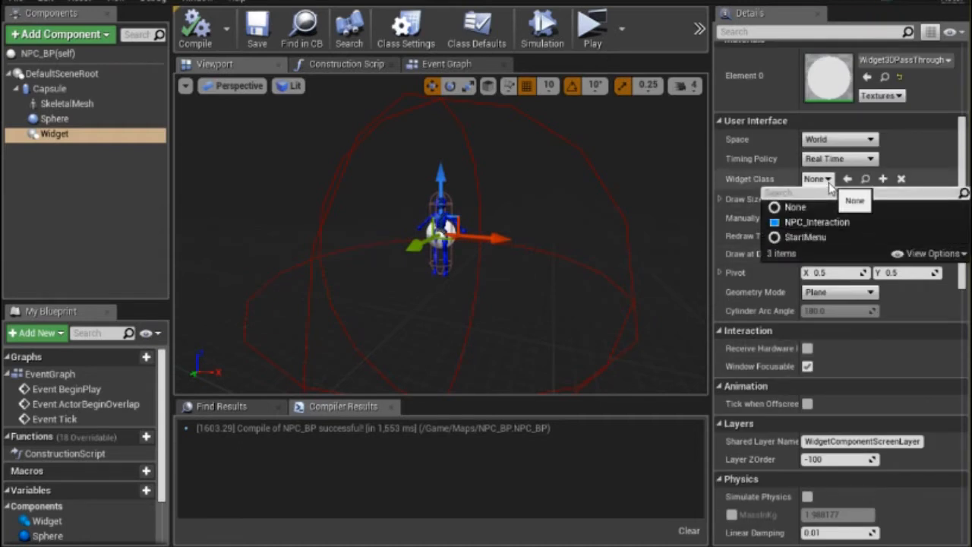
left_click(834, 226)
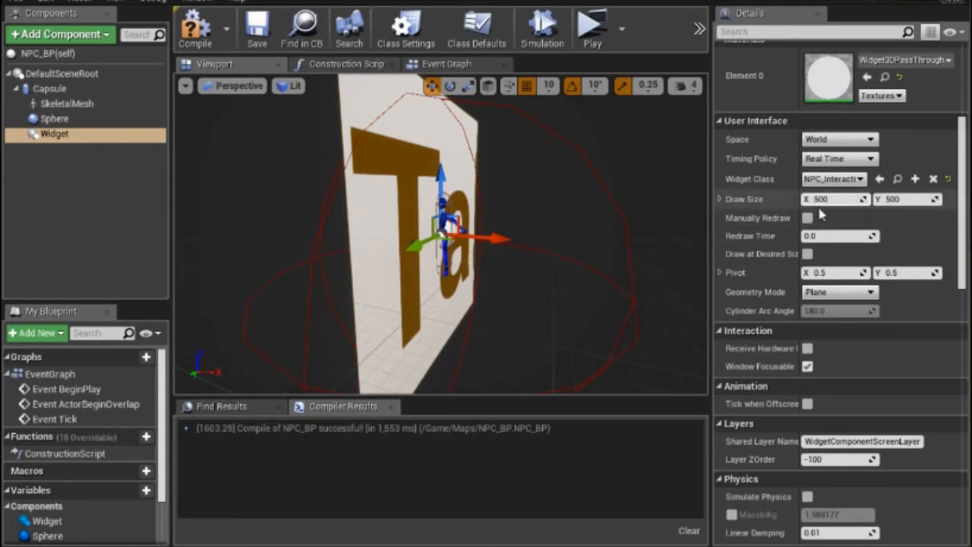
Set the Widget component's Draw Size to X 2000 and Y 1200.
scroll(820, 215, "up", 3)
left_click(814, 294)
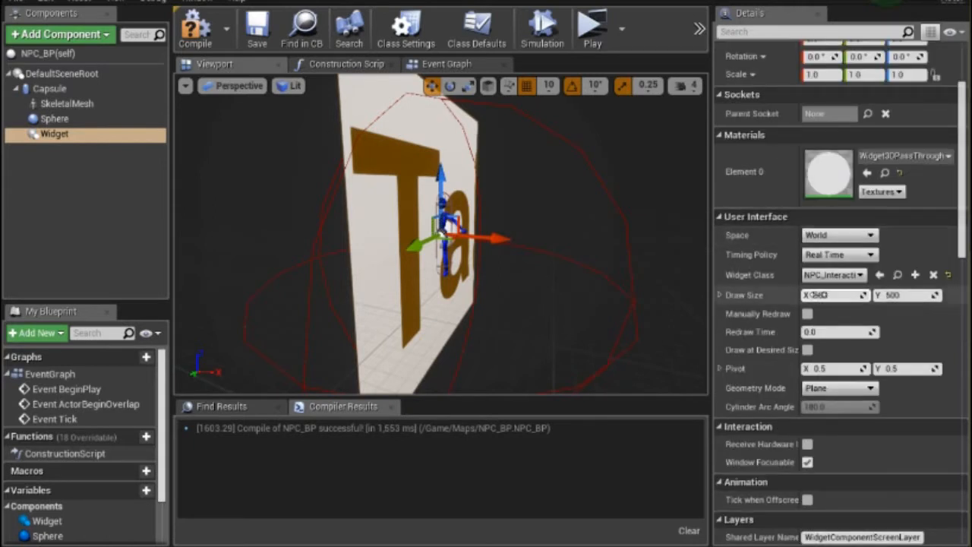
left_click(719, 295)
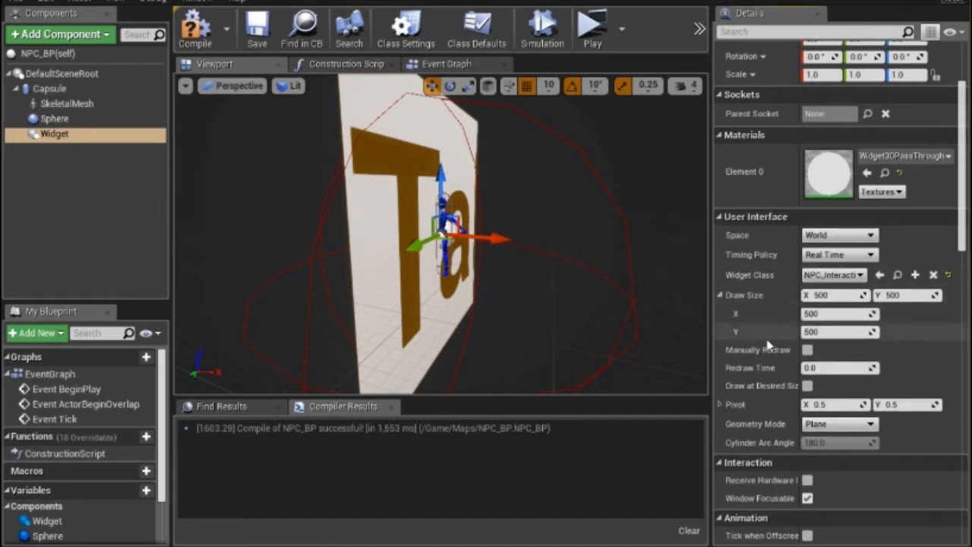
left_click(836, 316)
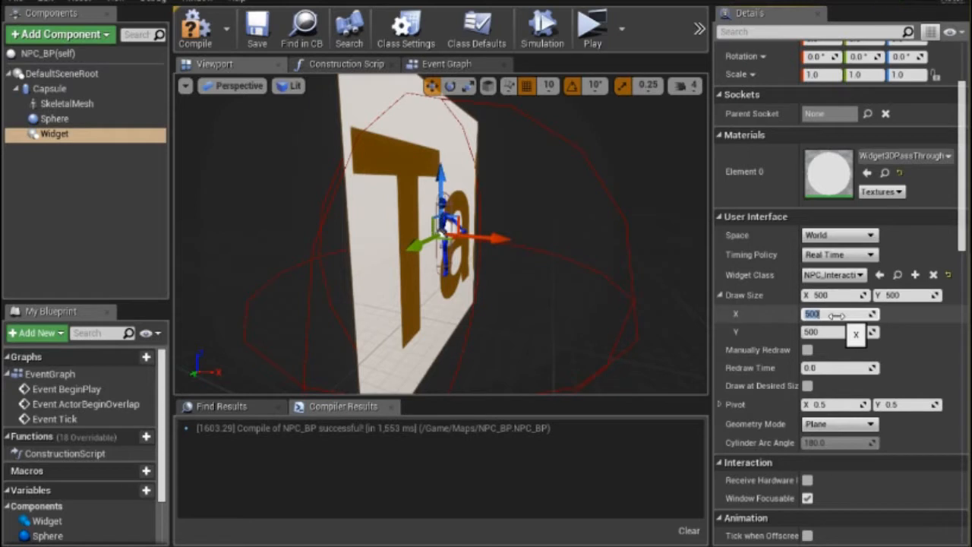
type("20")
key("Return")
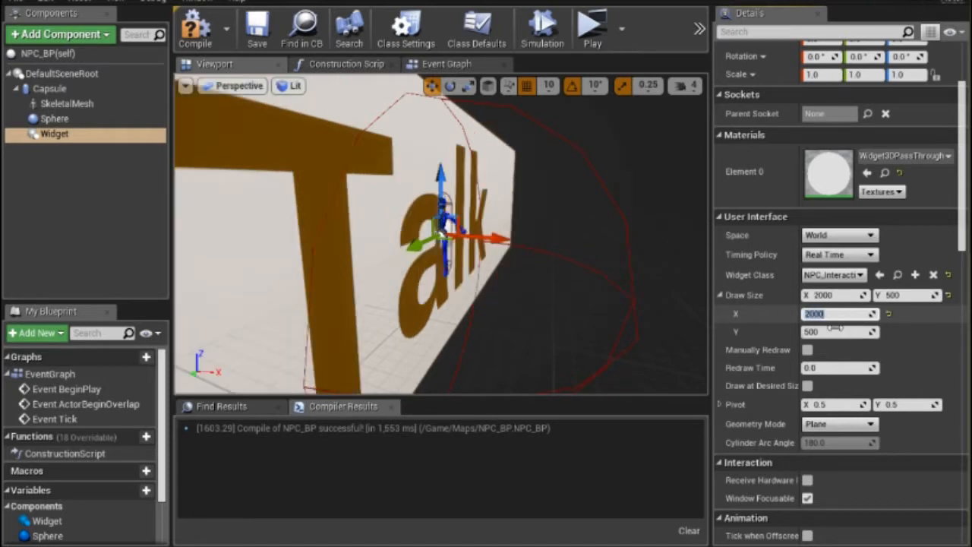
key("Tab")
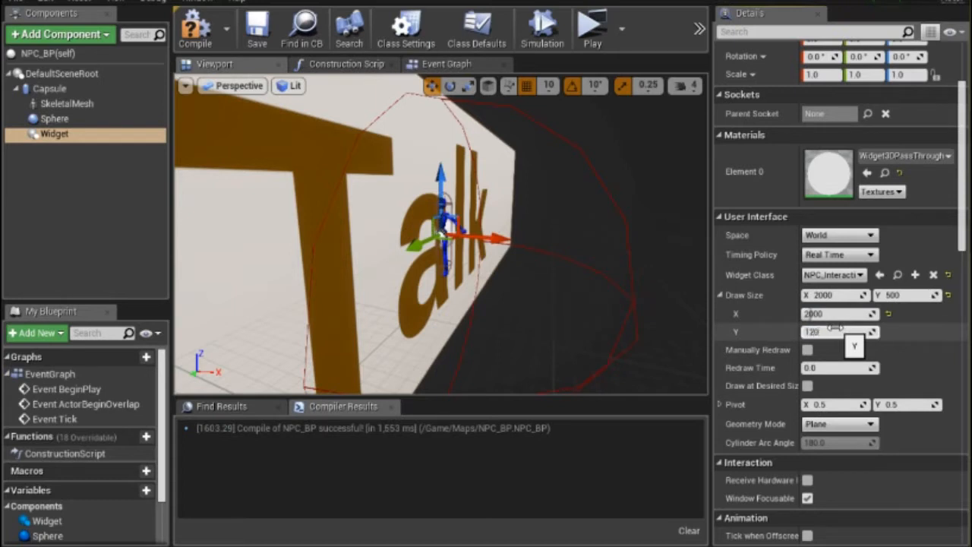
key("Return")
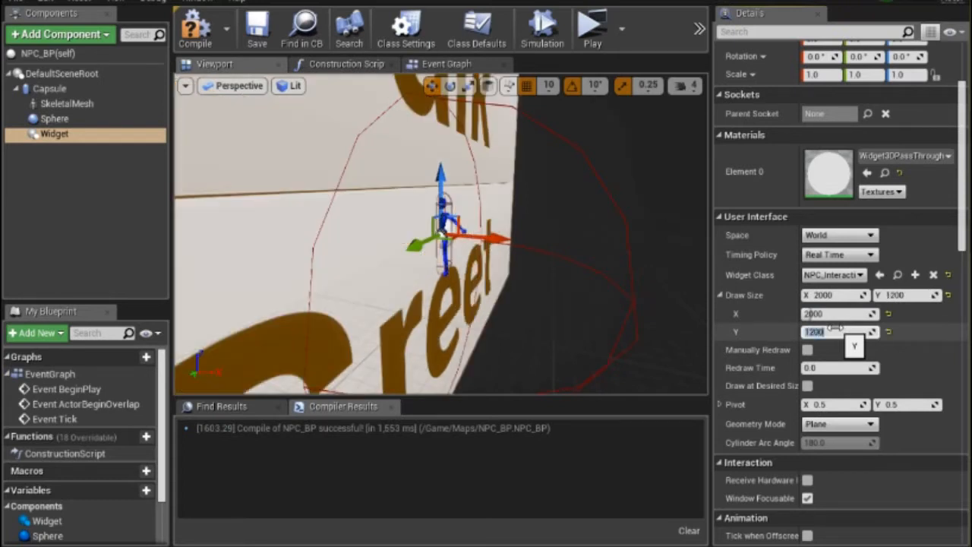
scroll(515, 289, "down", 3)
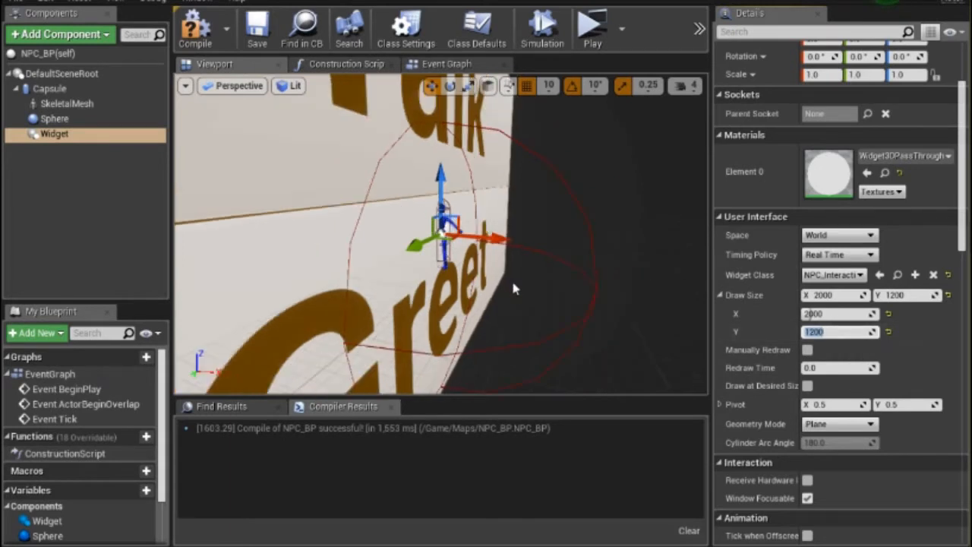
scroll(500, 275, "down", 2)
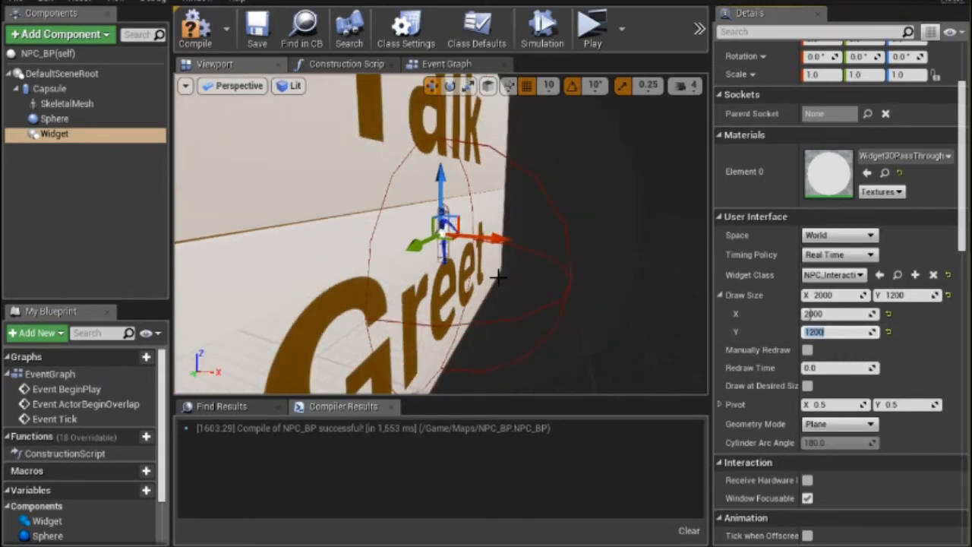
Set the Widget component's yaw rotation to 90 degrees.
scroll(498, 277, "down", 2)
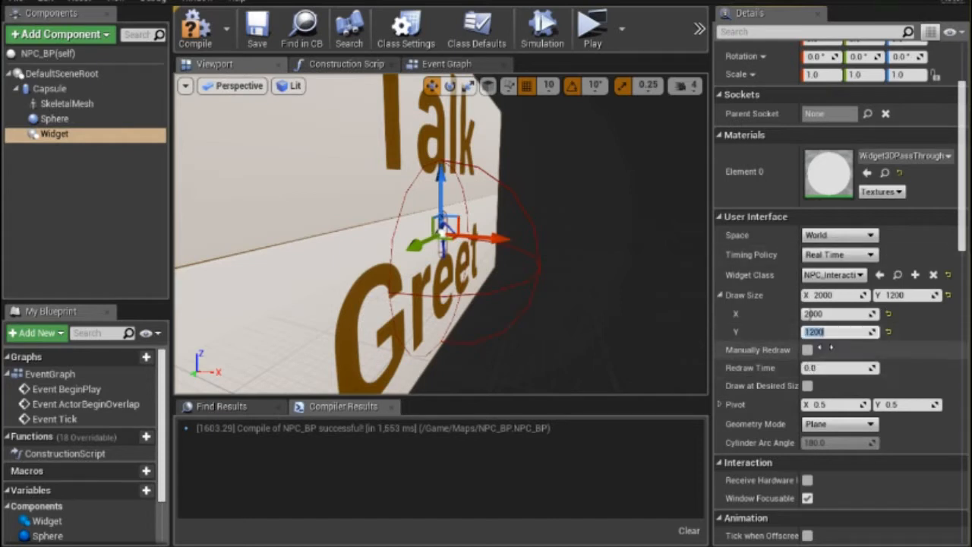
scroll(827, 351, "down", 1)
scroll(825, 351, "up", 4)
scroll(825, 351, "up", 2)
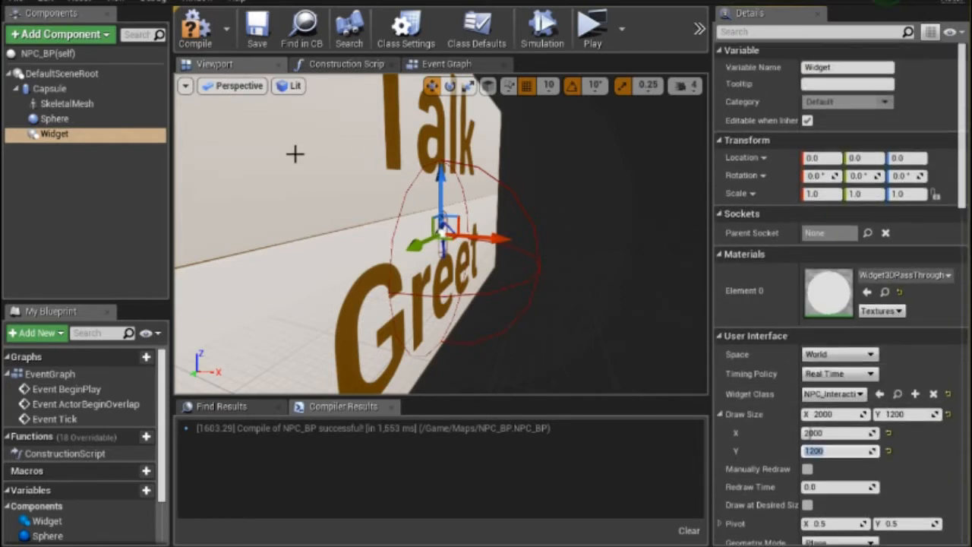
scroll(472, 222, "down", 2)
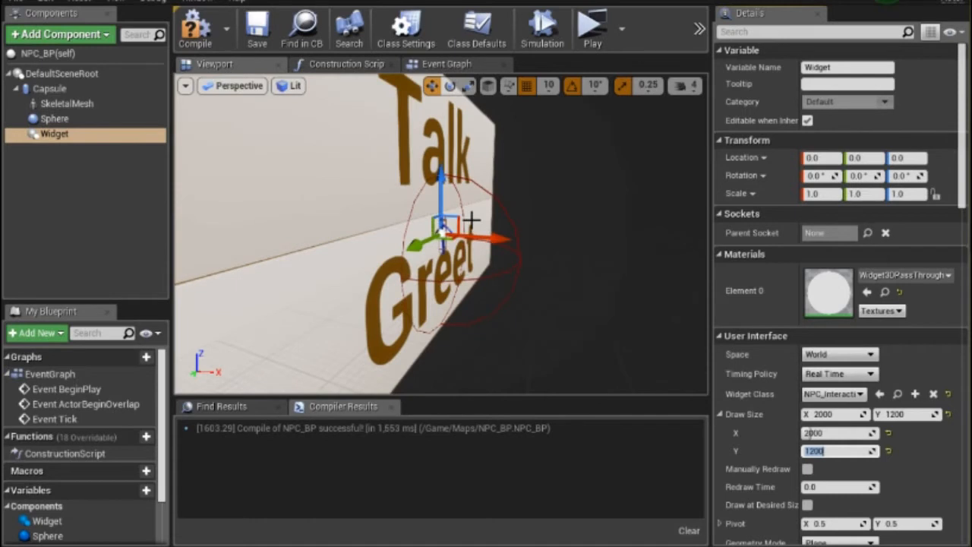
scroll(472, 204, "down", 2)
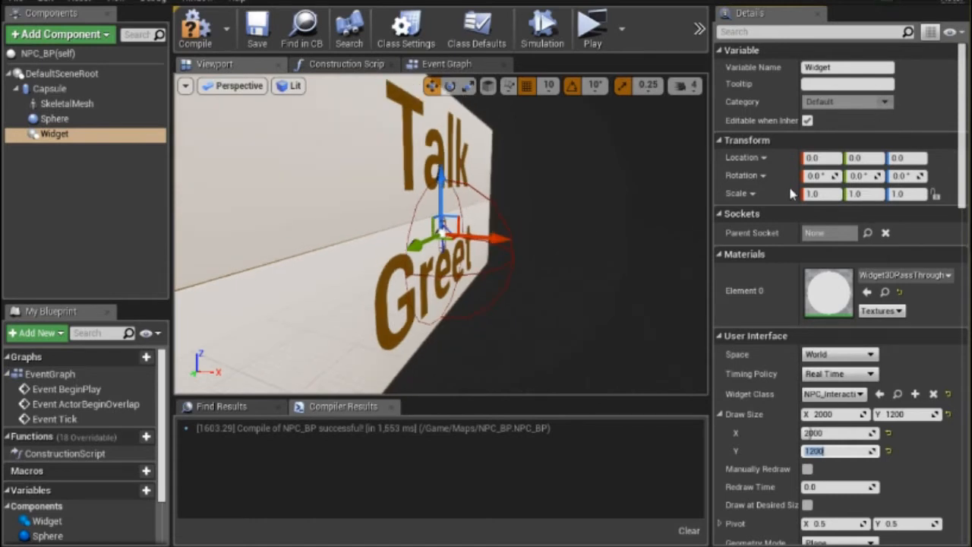
left_click(904, 174)
type("-")
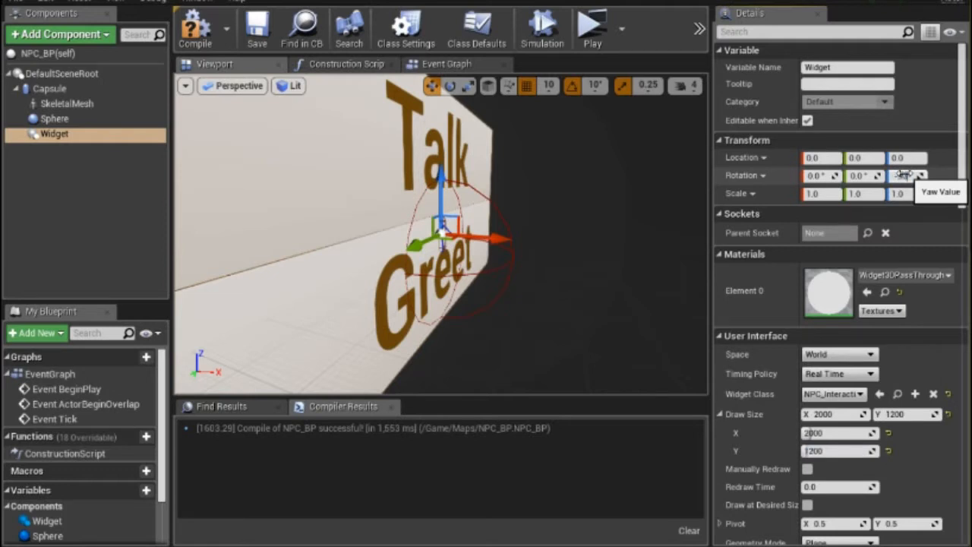
type("90")
key("Return")
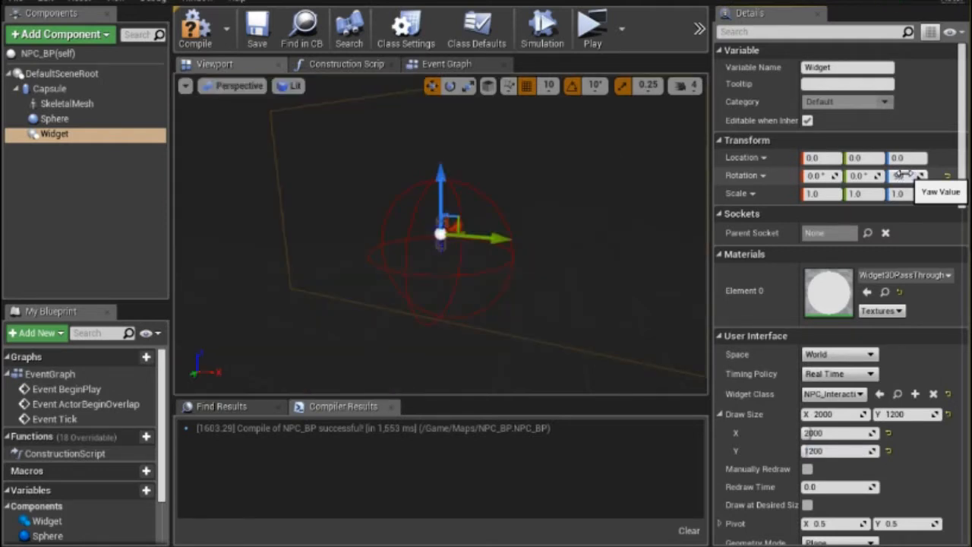
key("Return")
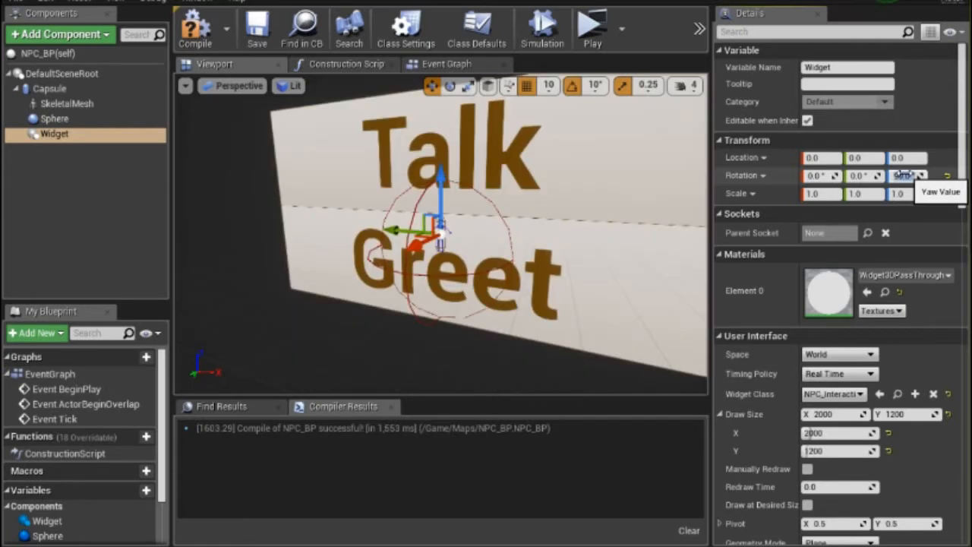
Scale the Widget component to 0.1 on X, Y and Z and raise it above the NPC's head to Z 130.
left_click(836, 196)
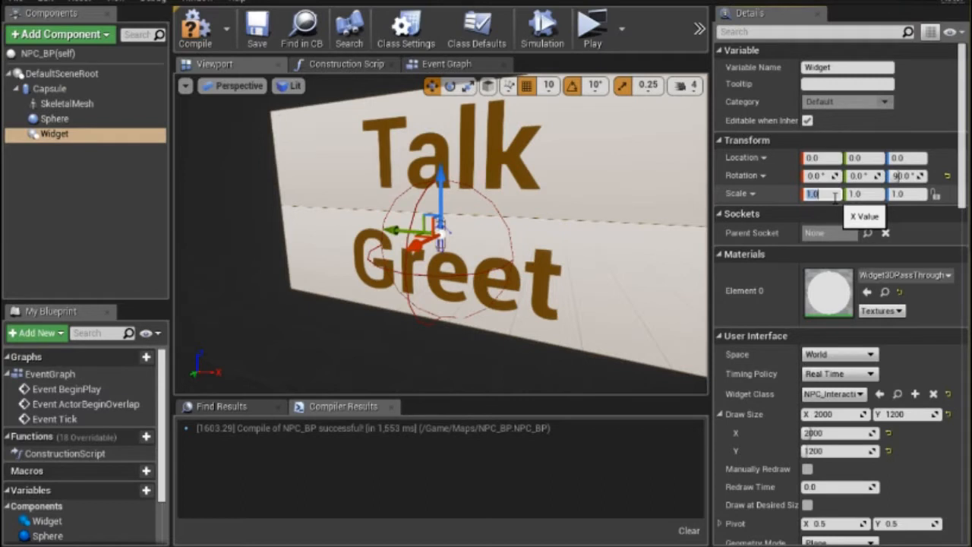
type("0.1")
left_click(870, 194)
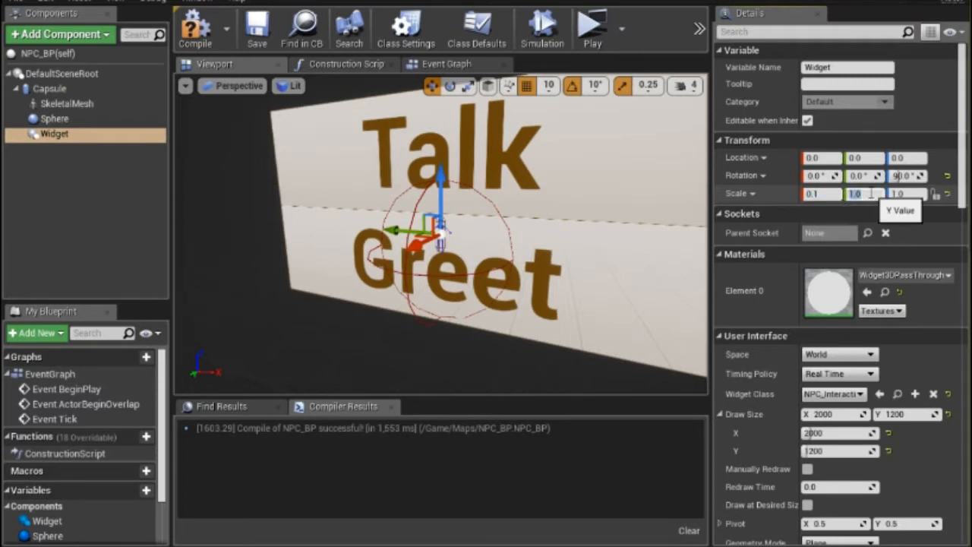
type("0.1")
key("Return")
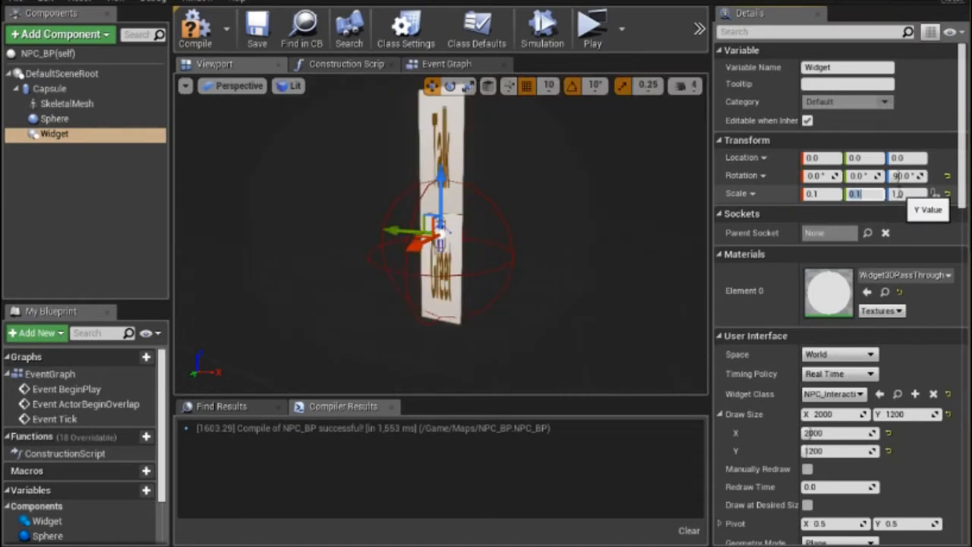
key("Tab")
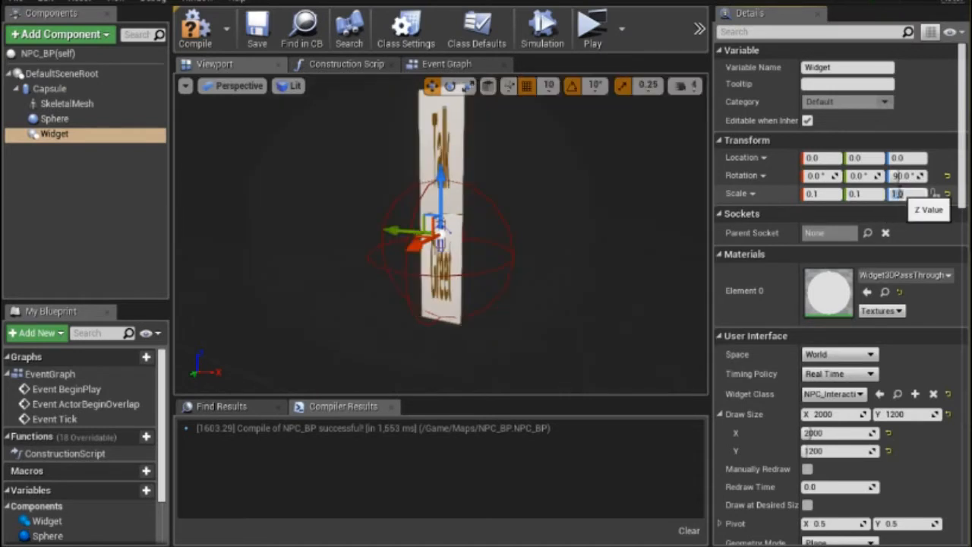
type("0.1")
key("Return")
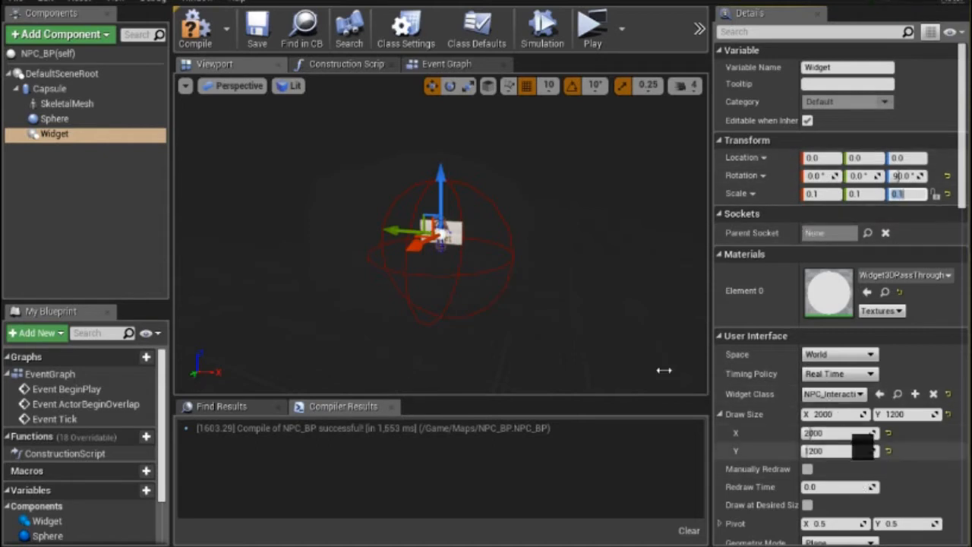
scroll(439, 234, "up", 8)
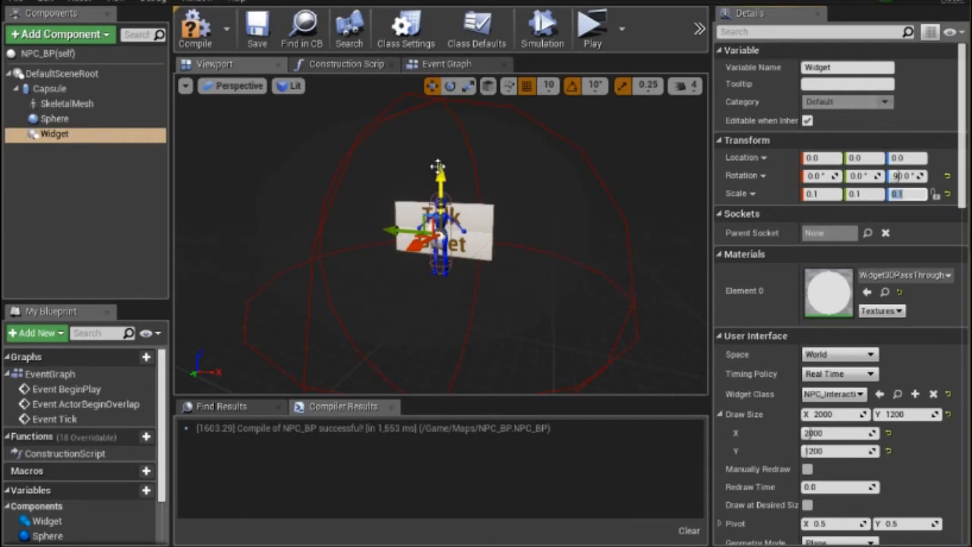
left_click_drag(443, 175, 442, 82)
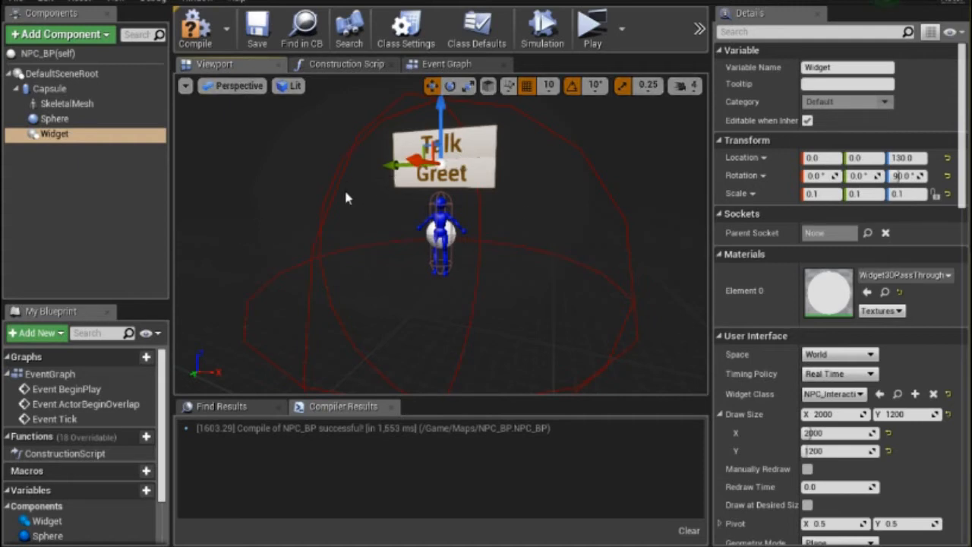
Compile and save NPC_BP, run a brief play test of the level and stop it.
left_click(199, 27)
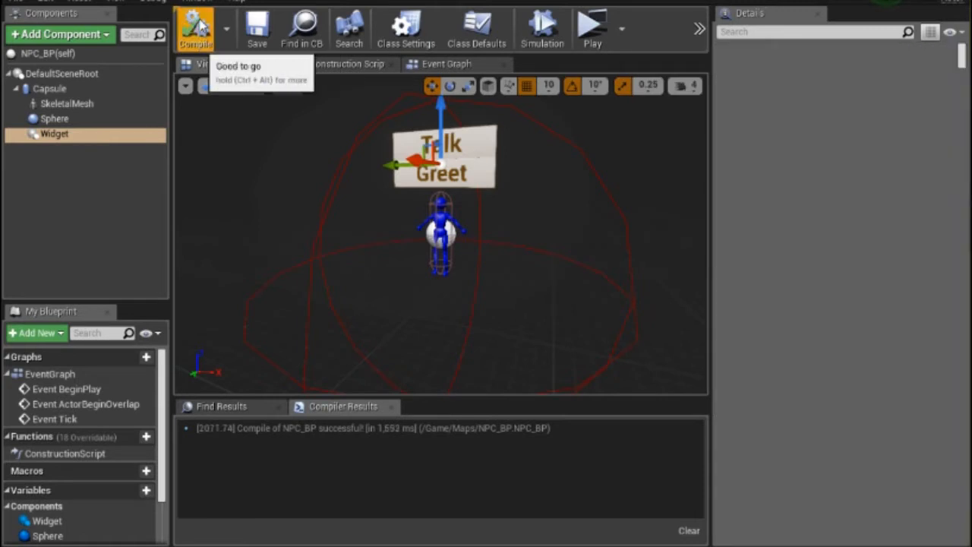
left_click(258, 29)
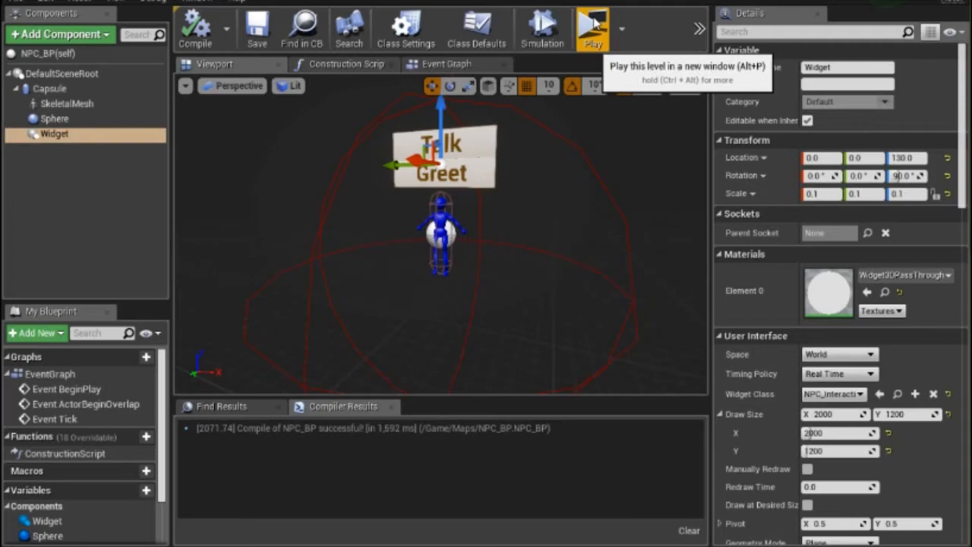
left_click(594, 26)
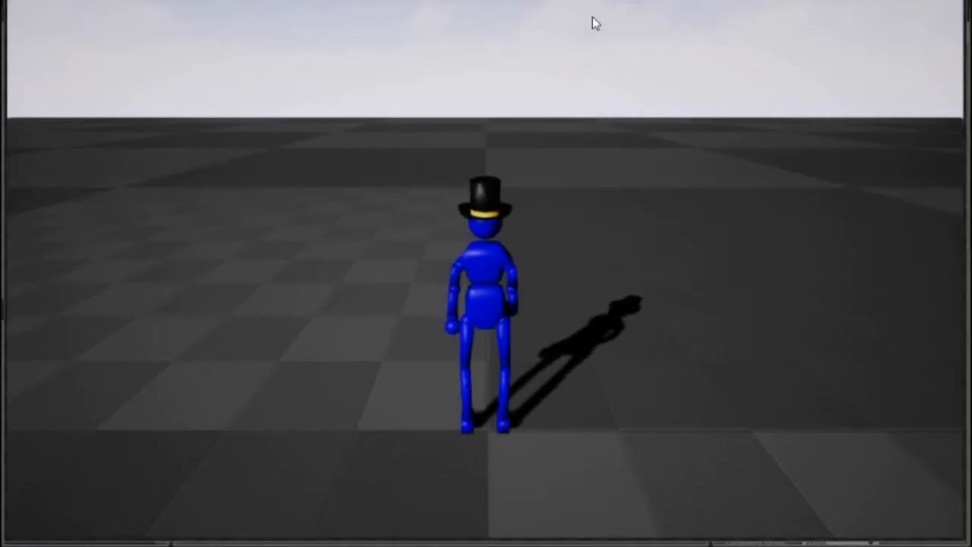
key("Escape")
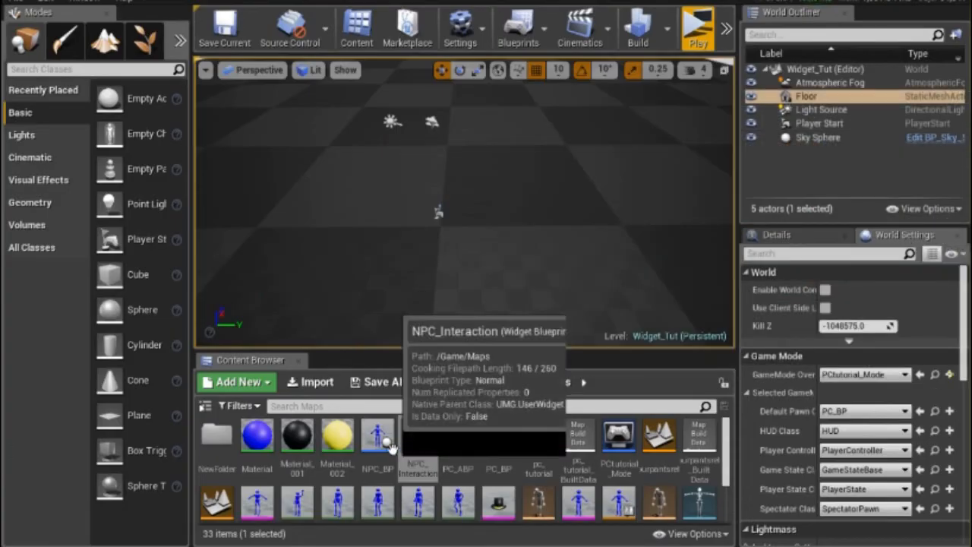
Place NPC_BP in the level beyond the Player Start at about X 830, Y 10, Z 20, and briefly play-test it.
left_click_drag(382, 276, 447, 152)
right_click_drag(435, 139, 437, 152)
scroll(476, 157, "up", 1)
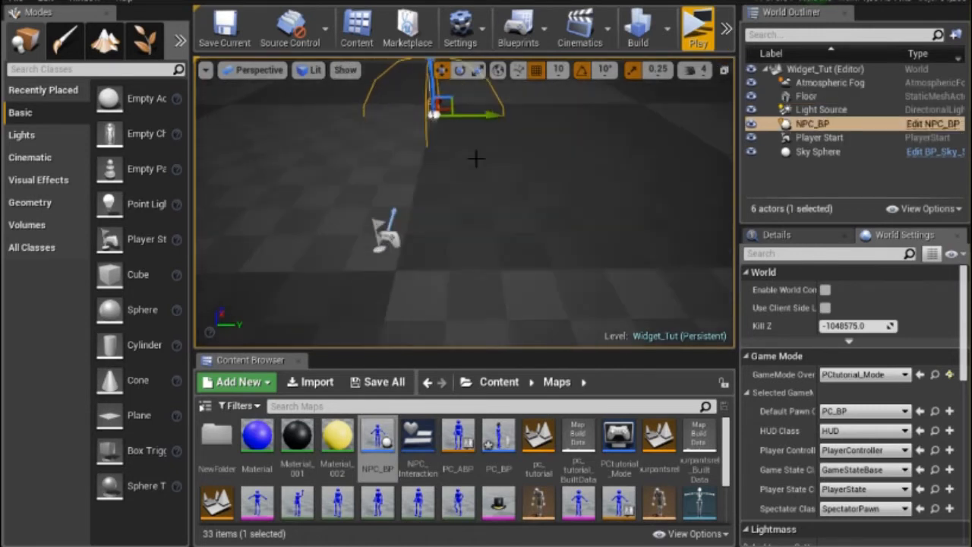
middle_click_drag(476, 158, 527, 157)
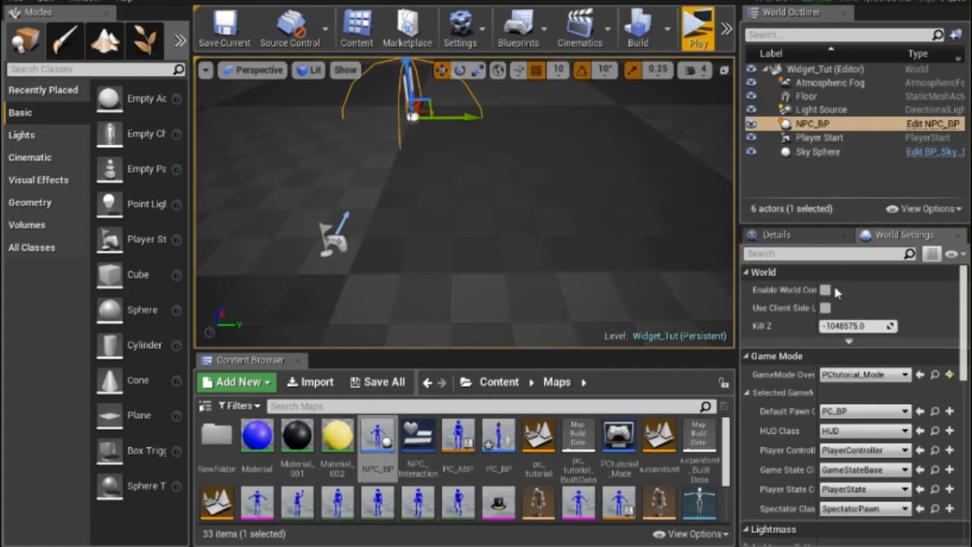
left_click(831, 234)
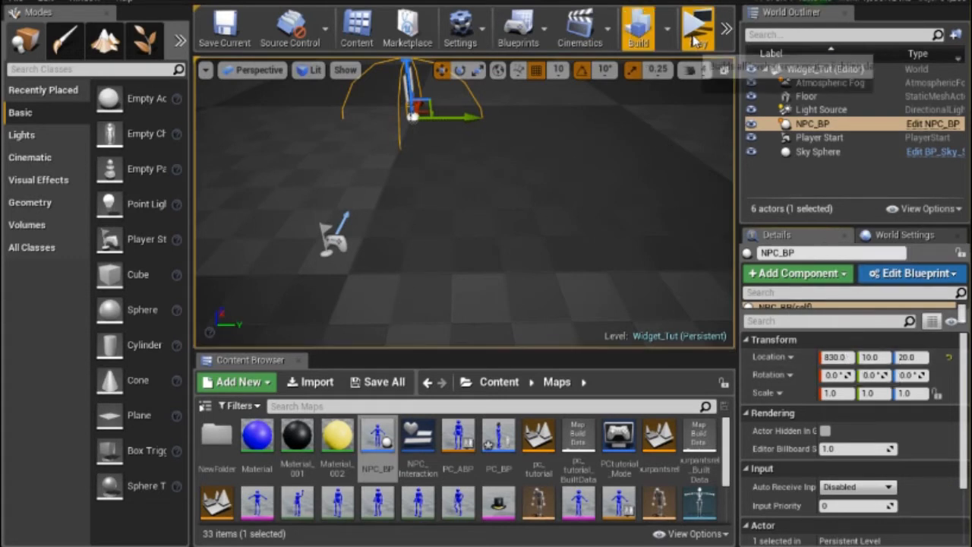
left_click(694, 39)
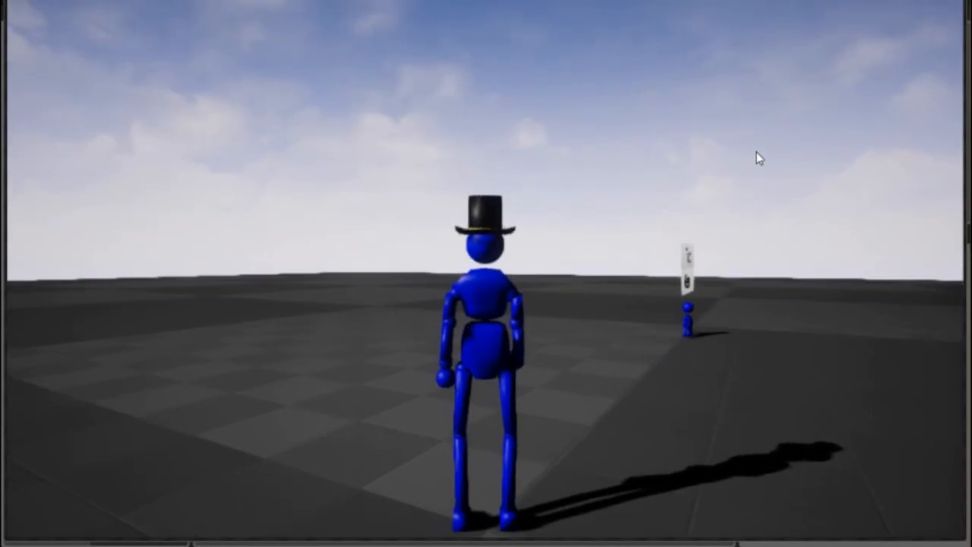
key("Escape")
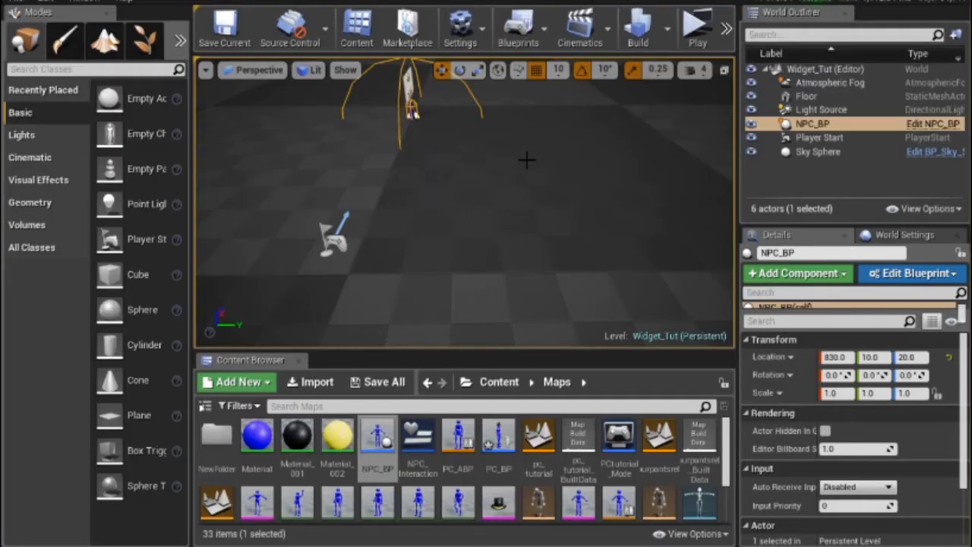
Set the placed NPC_BP actor's Z location to 120 and its yaw rotation to 90 degrees.
left_click(909, 356)
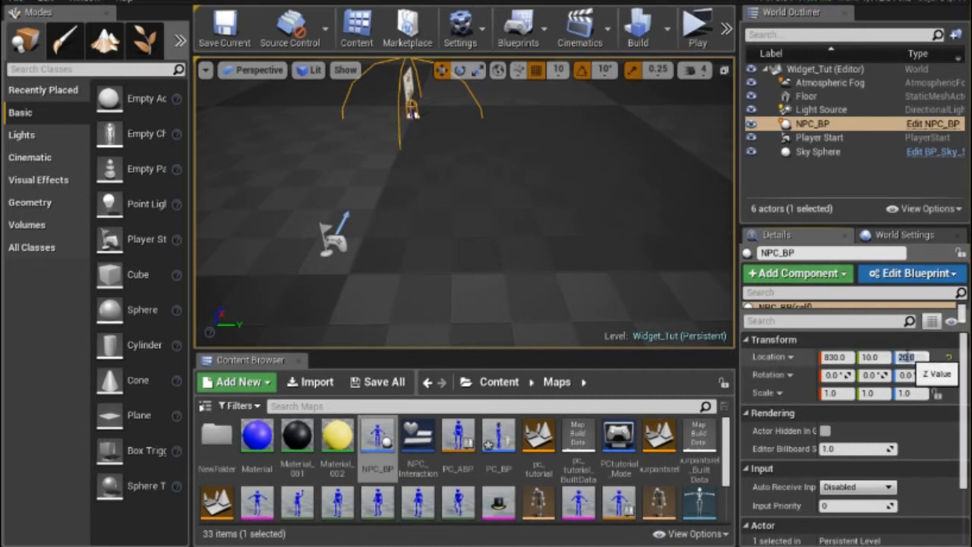
type("12")
key("Return")
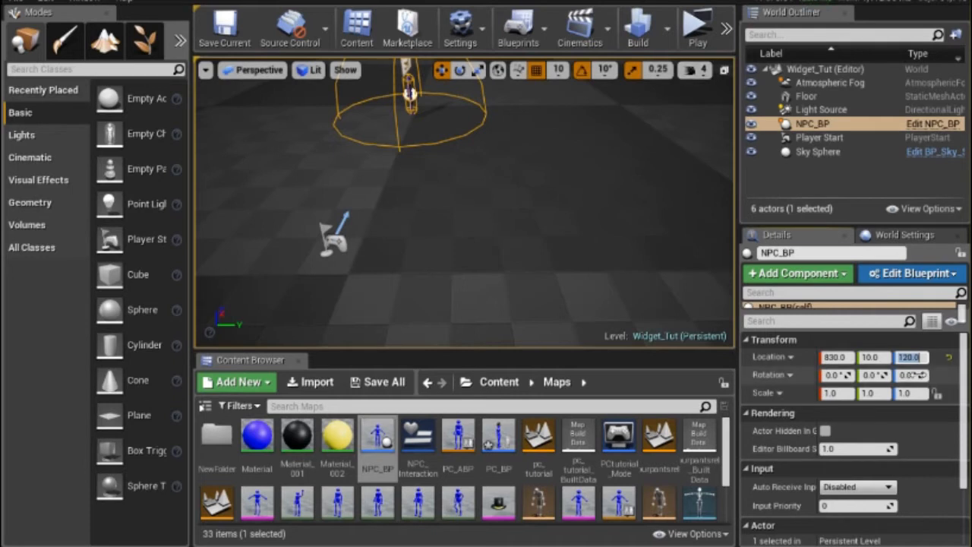
left_click(912, 375)
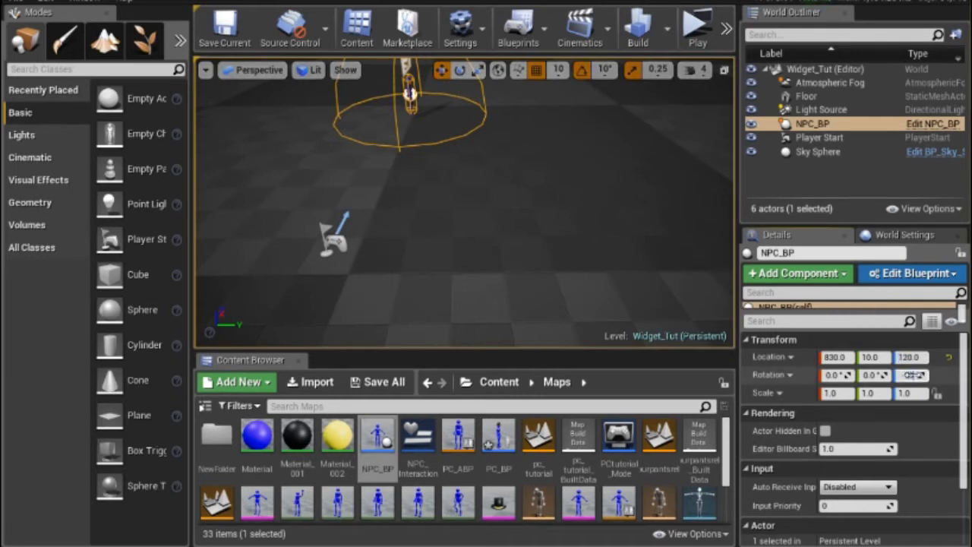
key("Return")
key("Return")
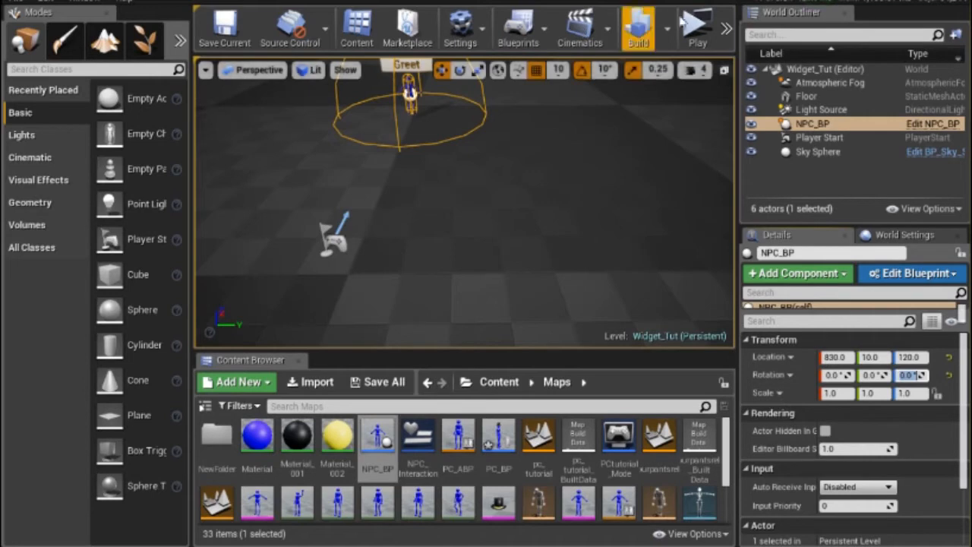
Play the level, turn the camera toward the NPC to check its Talk and Greet widget, and end the play session.
left_click(694, 25)
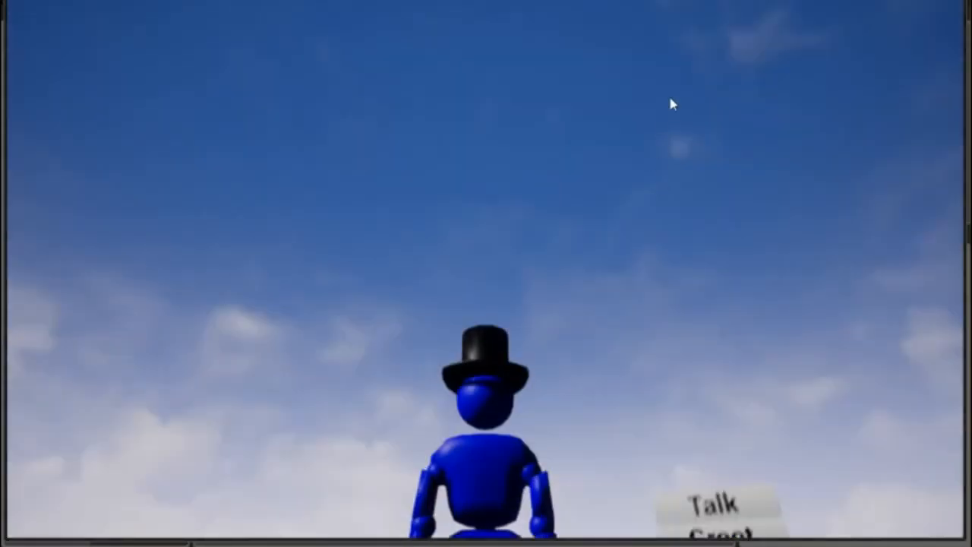
left_click_drag(670, 97, 699, 162)
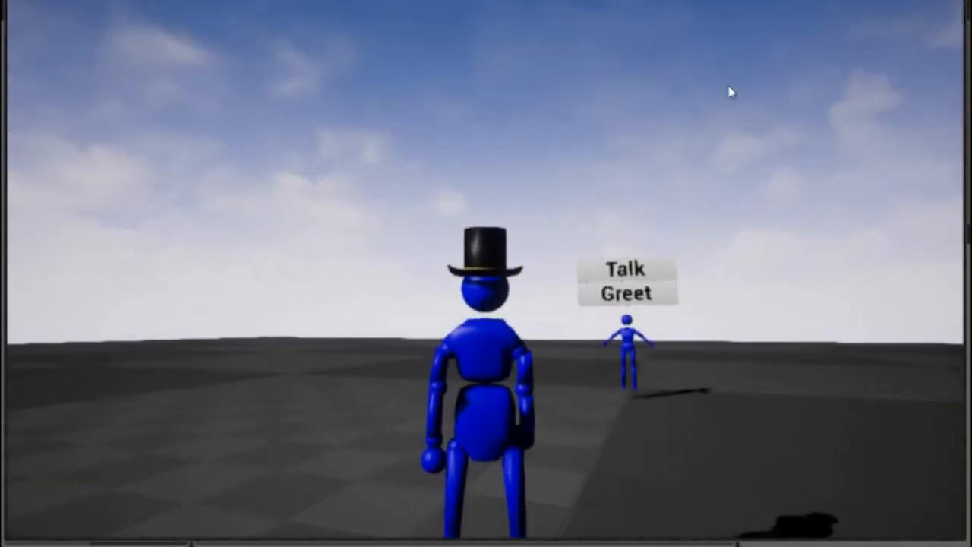
left_click_drag(731, 92, 670, 221)
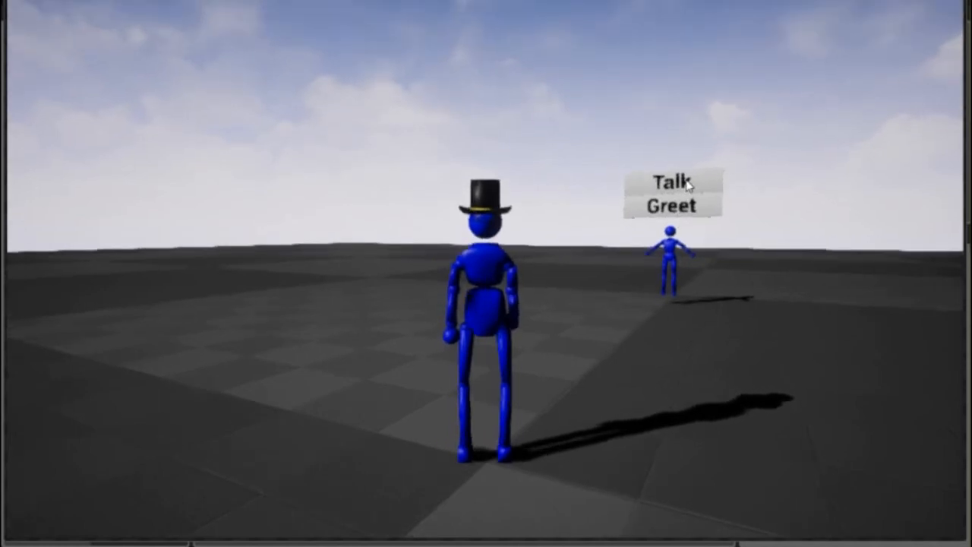
key("grave")
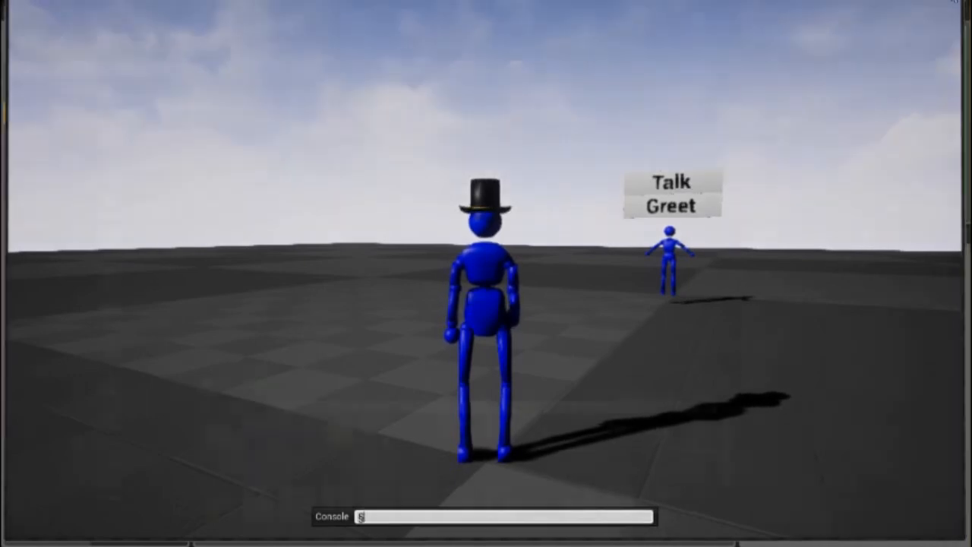
key("Escape")
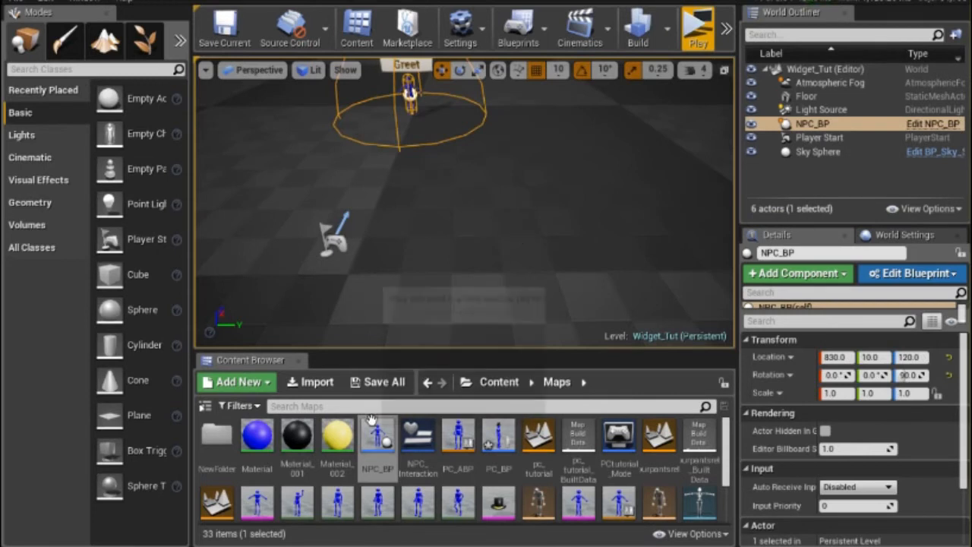
Open NPC_BP, enable Receive Hardware Input on its Widget component, then compile and save the blueprint.
double_click(377, 437)
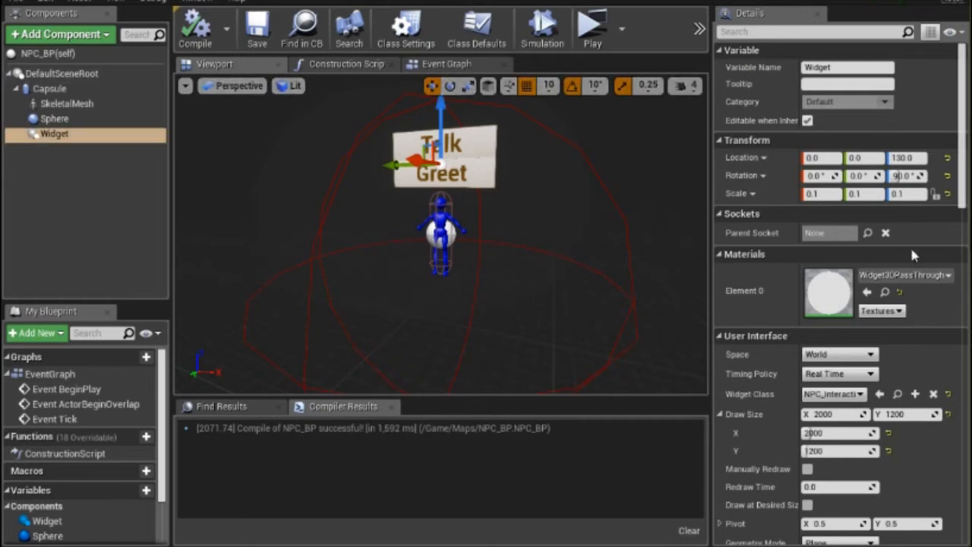
scroll(913, 256, "down", 6)
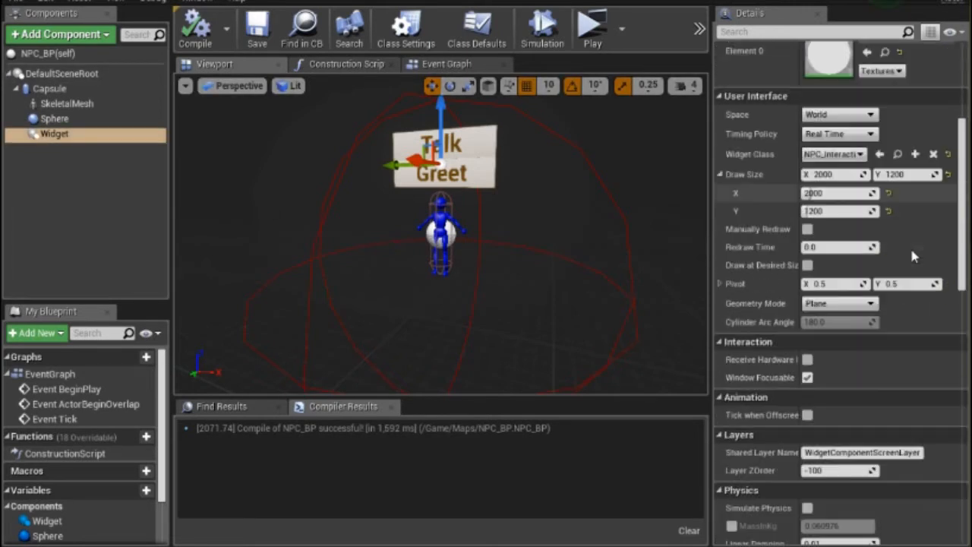
scroll(913, 256, "down", 2)
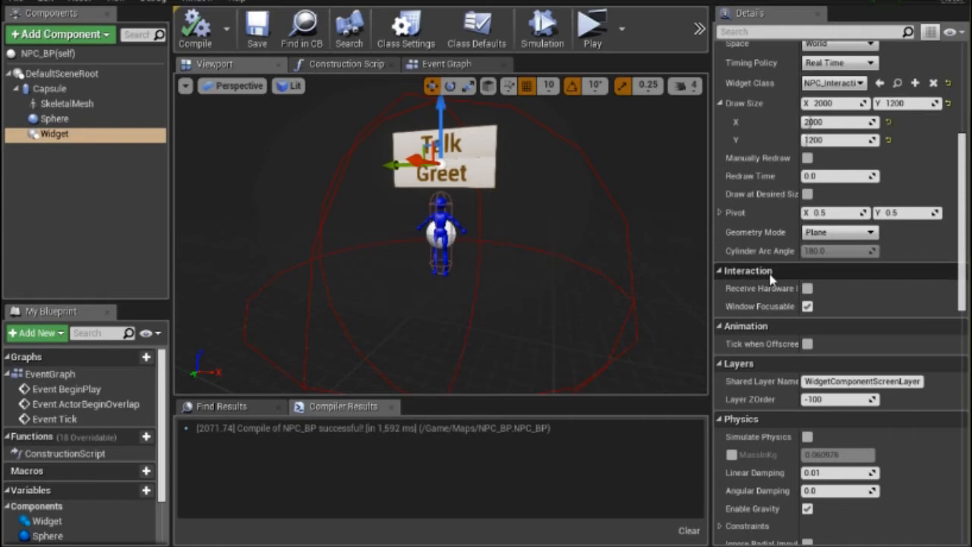
mouse_move(735, 296)
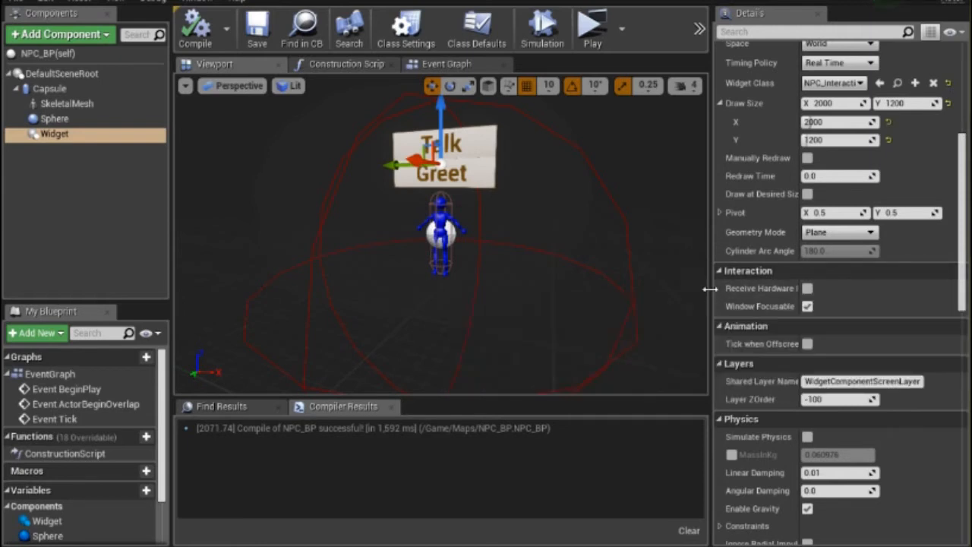
left_click_drag(710, 289, 590, 285)
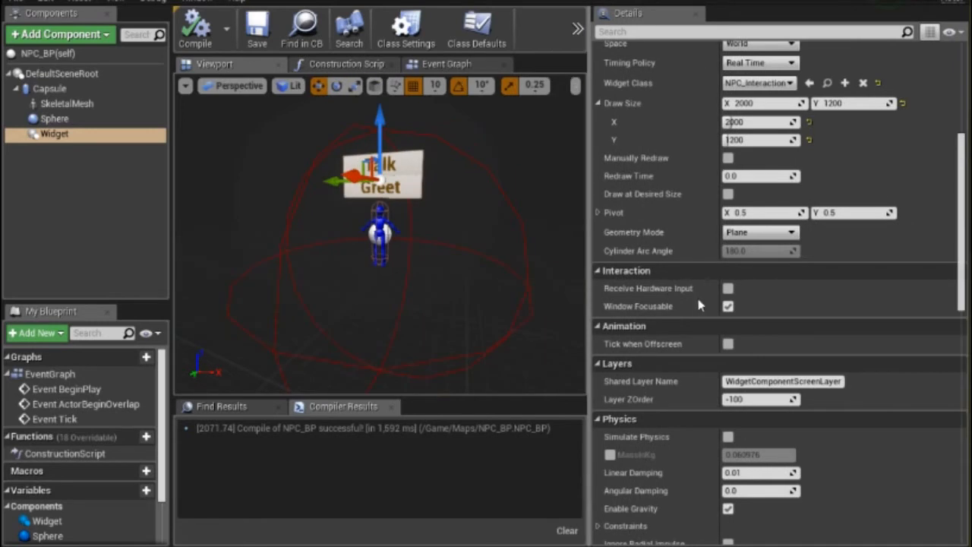
left_click(727, 288)
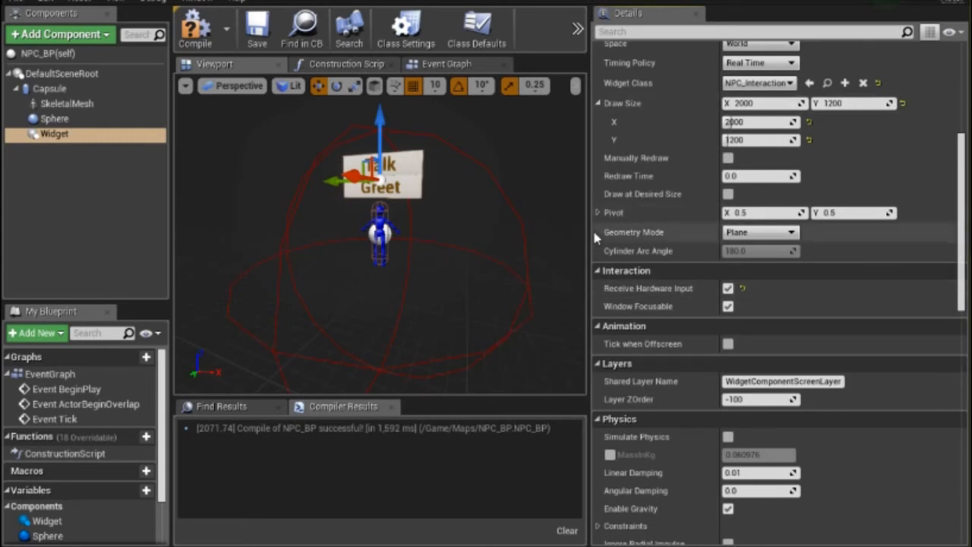
left_click(258, 27)
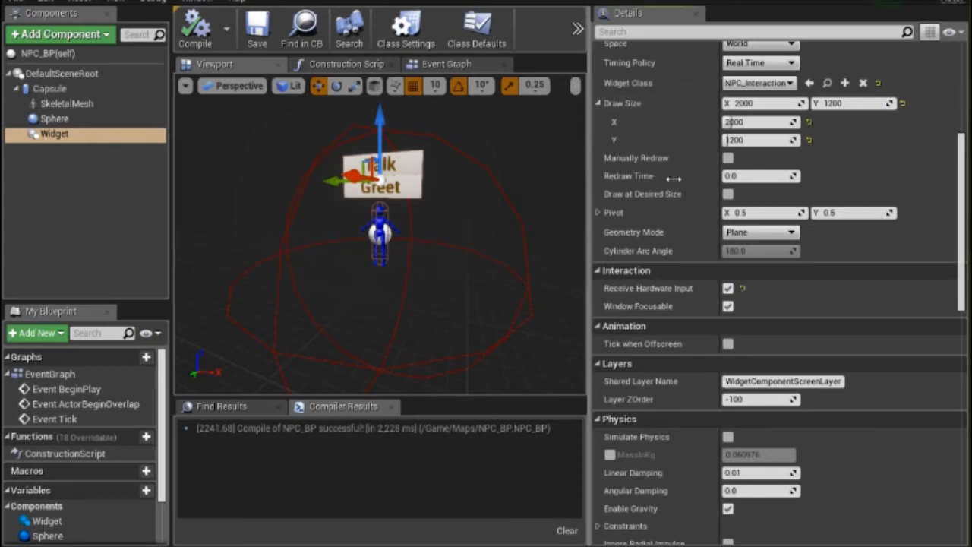
Play the level, turn the camera toward the NPC and test the Talk and Greet buttons with the cursor.
left_click_drag(590, 175, 704, 187)
left_click(606, 24)
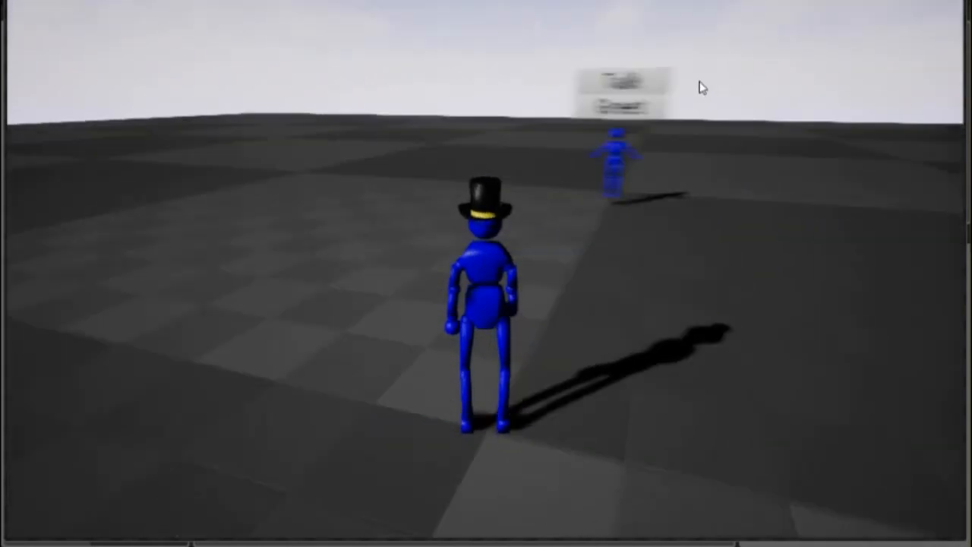
key("Left")
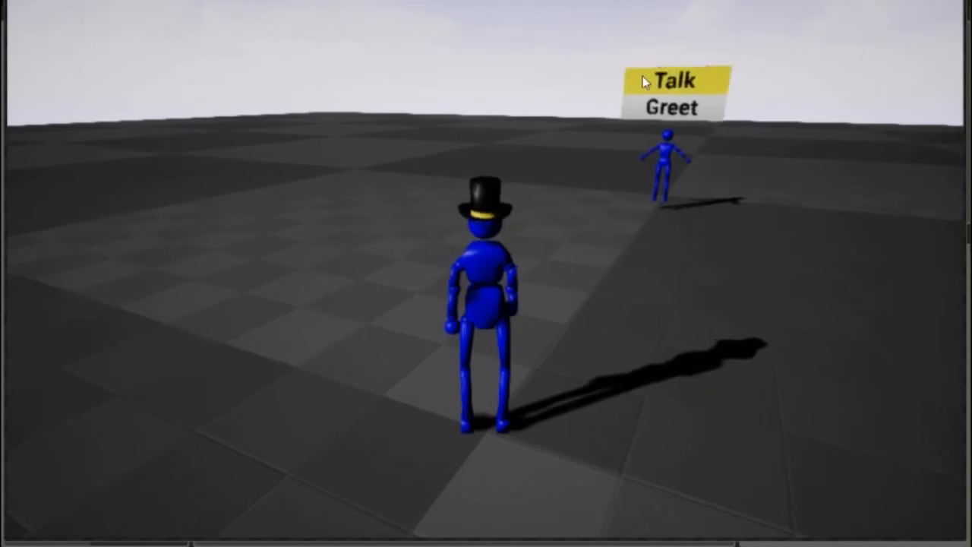
left_click(663, 111)
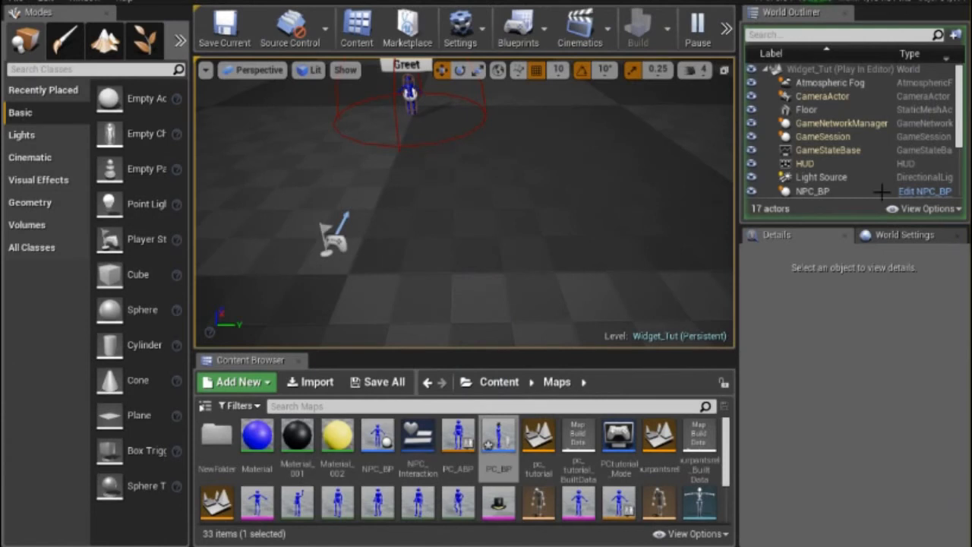
Return to the NPC_BP blueprint and set the Widget component's rendering Blend Mode to Transparent.
left_click(790, 124)
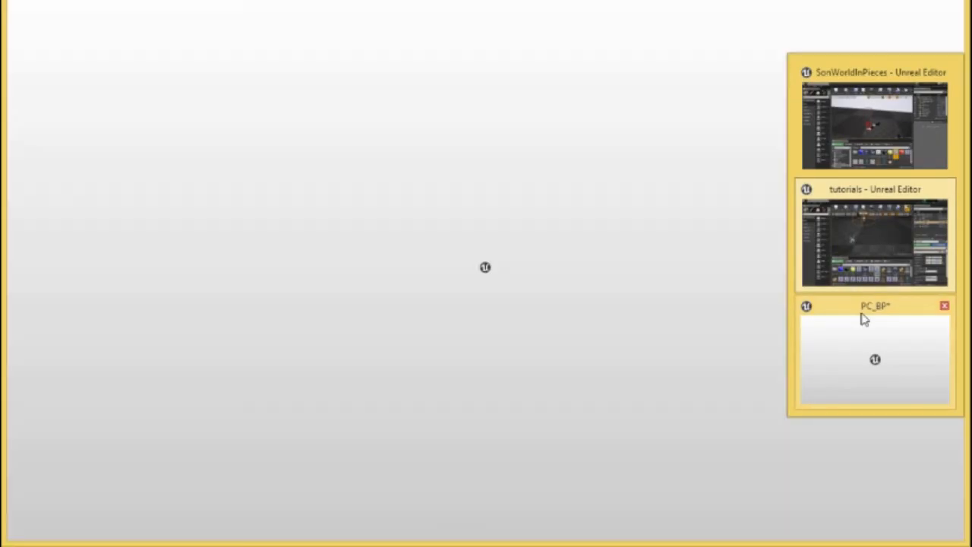
left_click(863, 319)
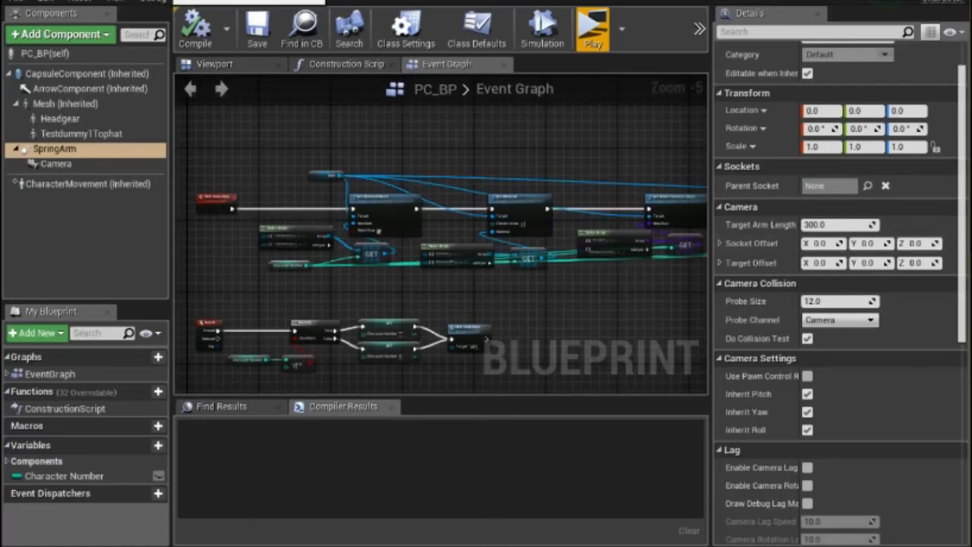
key("alt+Tab")
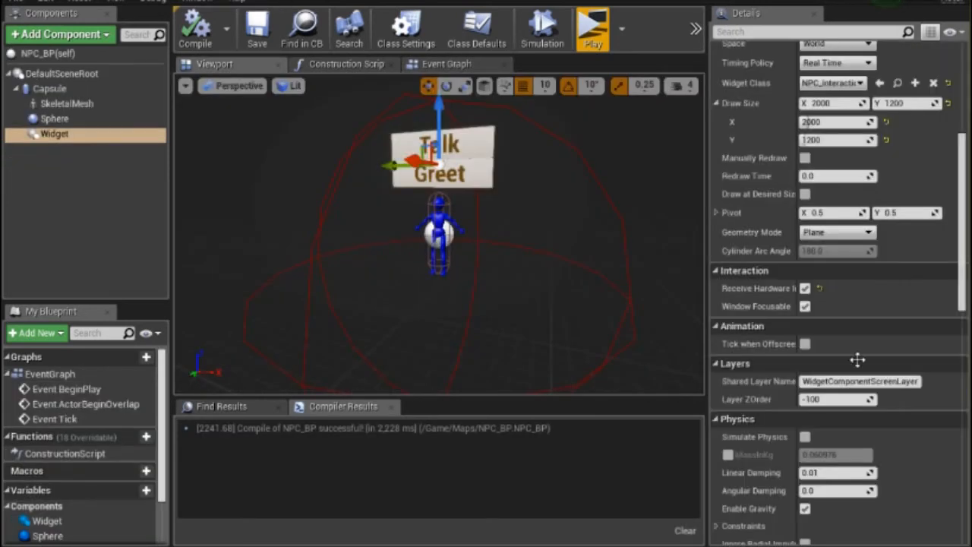
scroll(859, 379, "down", 3)
scroll(855, 390, "down", 7)
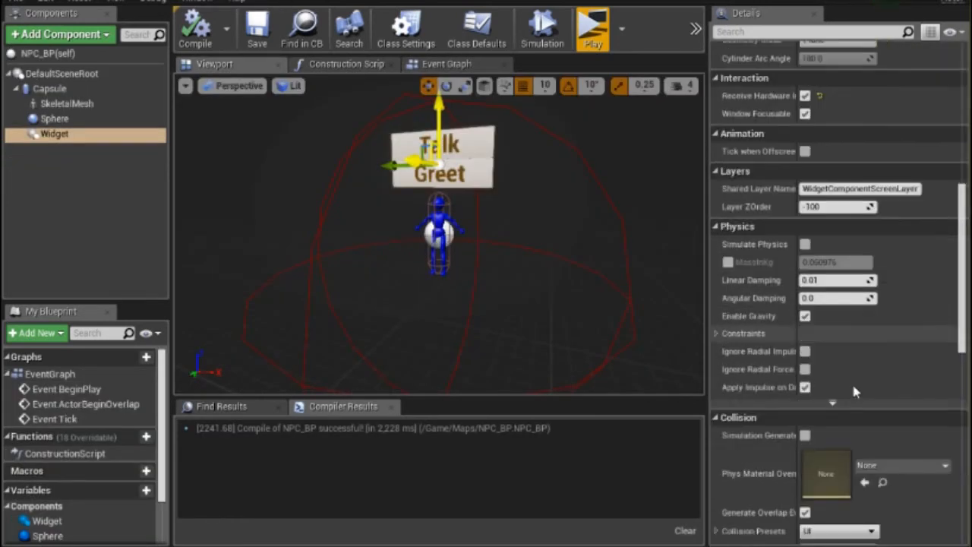
scroll(849, 387, "down", 2)
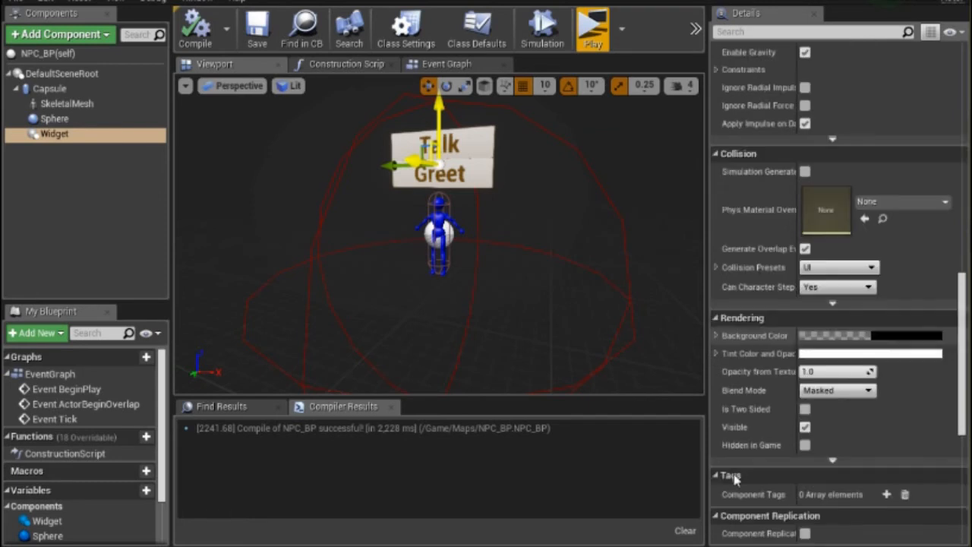
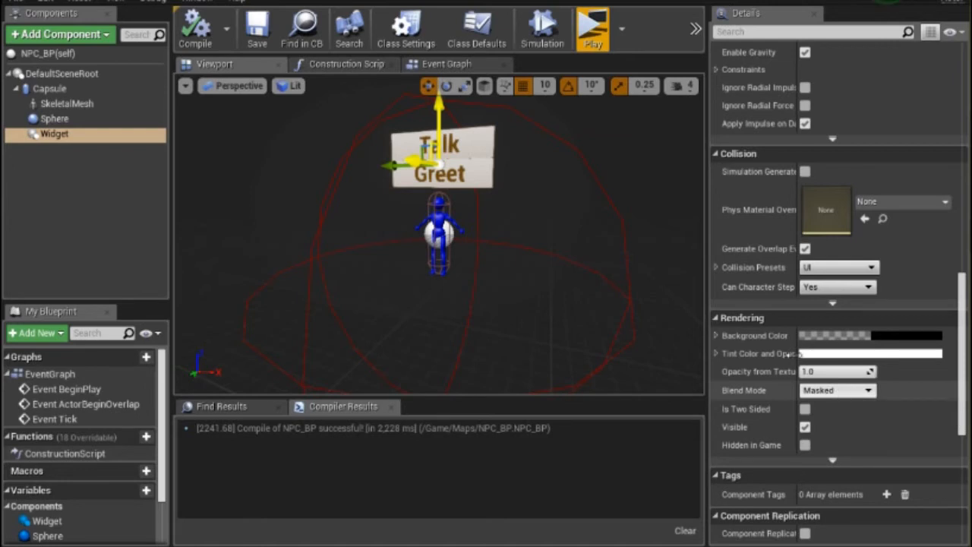
left_click(839, 389)
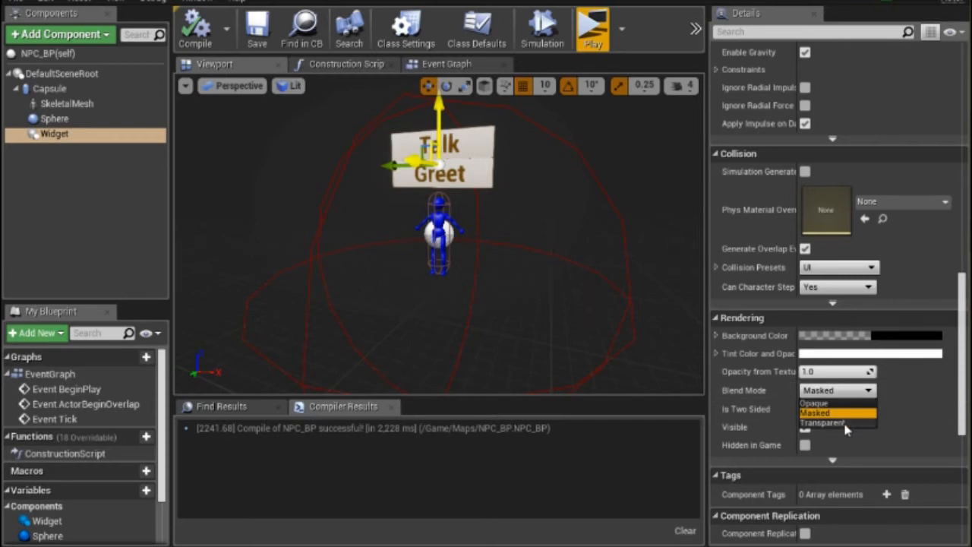
left_click(822, 423)
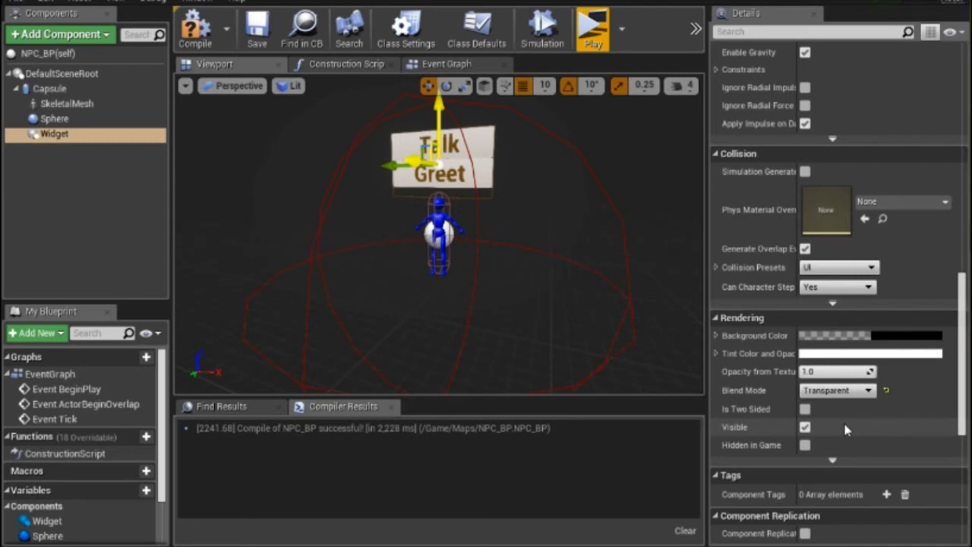
Turn off Visible on the Widget component, compile and save NPC_BP, and play-test the level.
left_click(805, 426)
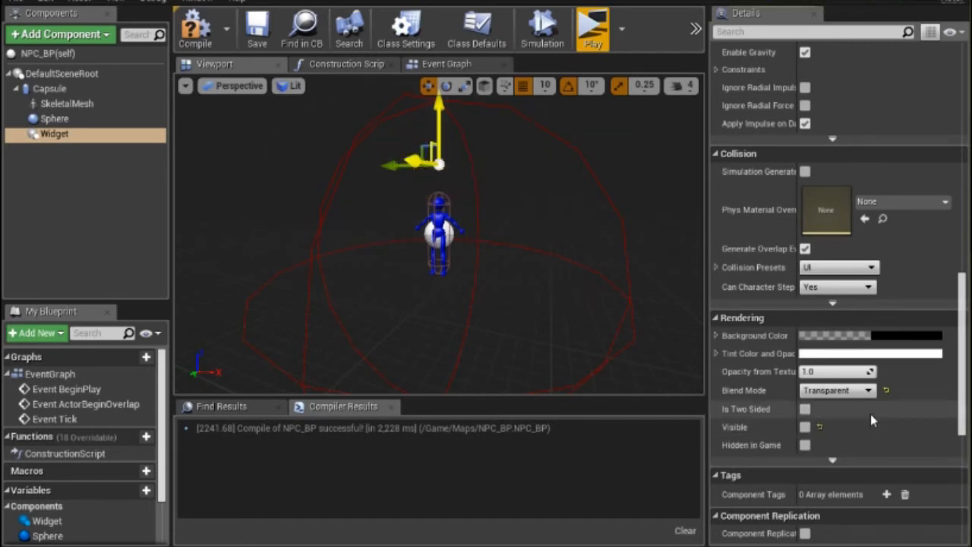
left_click(257, 26)
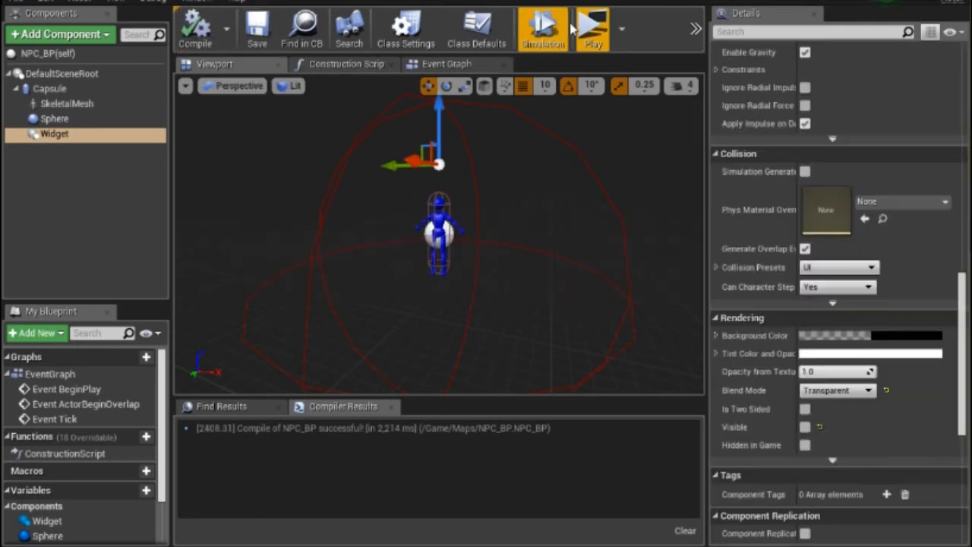
left_click(594, 29)
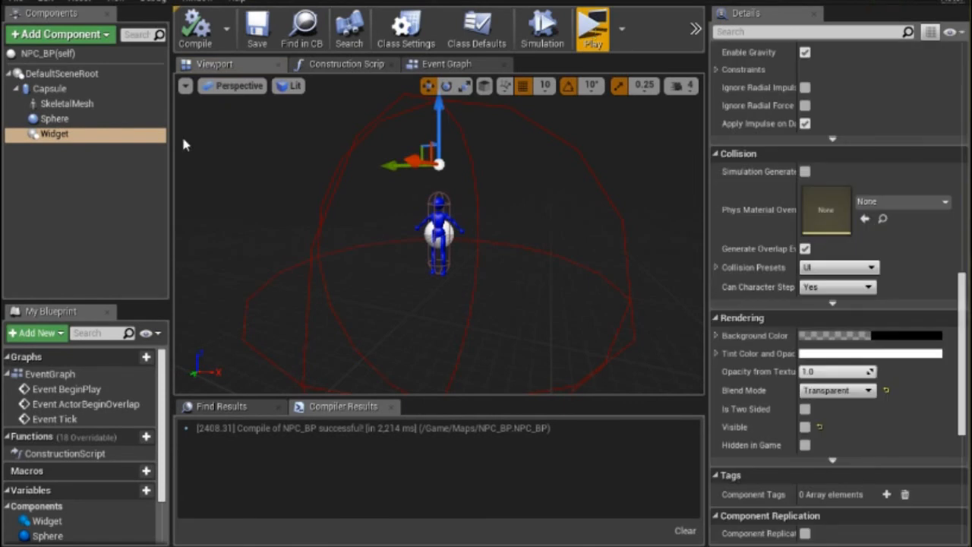
Add an On Component Begin Overlap event for NPC_BP's Sphere component.
left_click(576, 168)
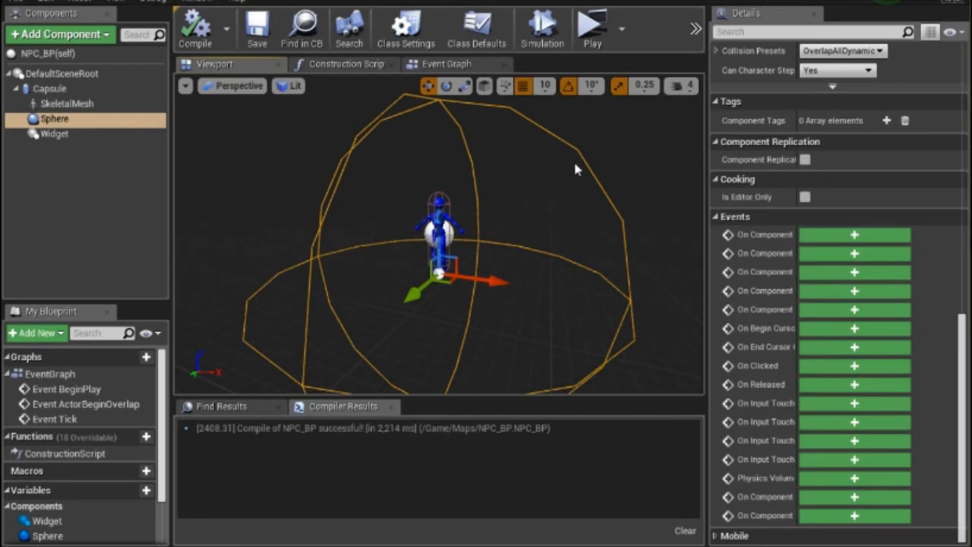
left_click(67, 120)
left_click_drag(703, 281, 647, 276)
left_click_drag(605, 275, 604, 276)
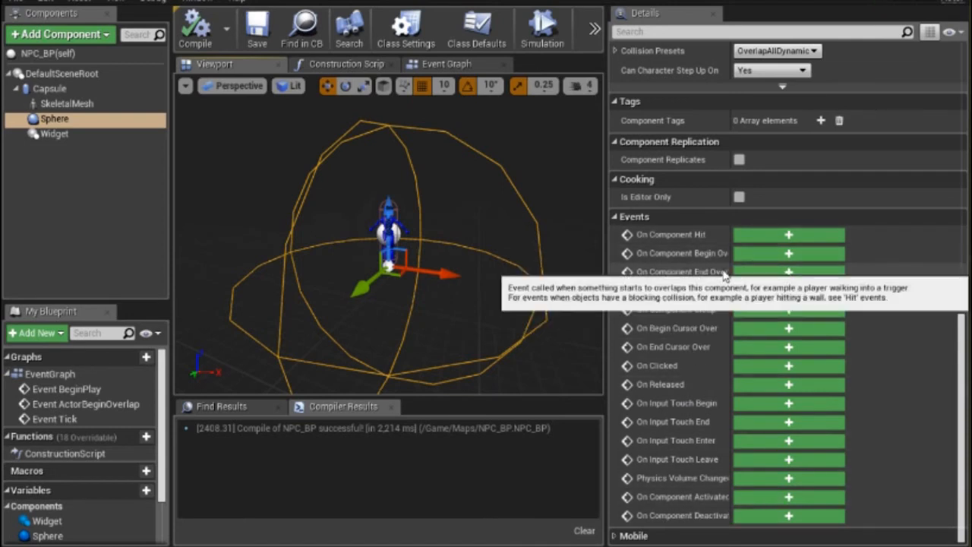
left_click(772, 255)
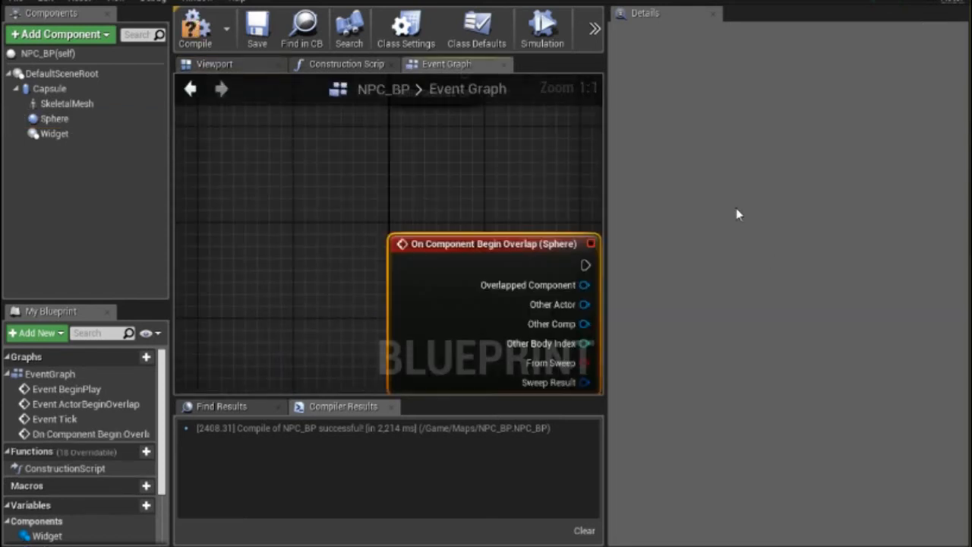
Connect a Set Visibility (Widget) node to the Sphere's begin overlap event and enable New Visibility.
scroll(408, 187, "down", 5)
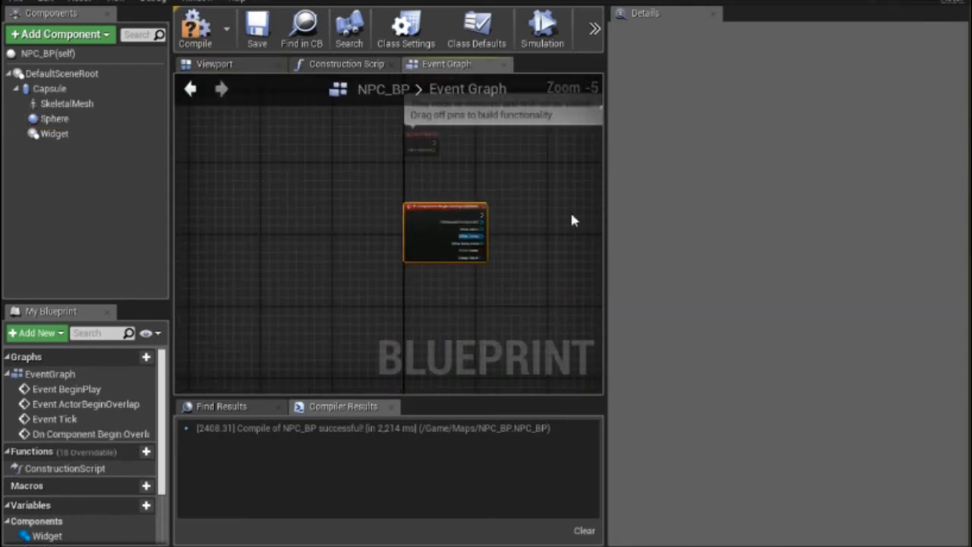
scroll(546, 239, "up", 3)
scroll(549, 244, "up", 1)
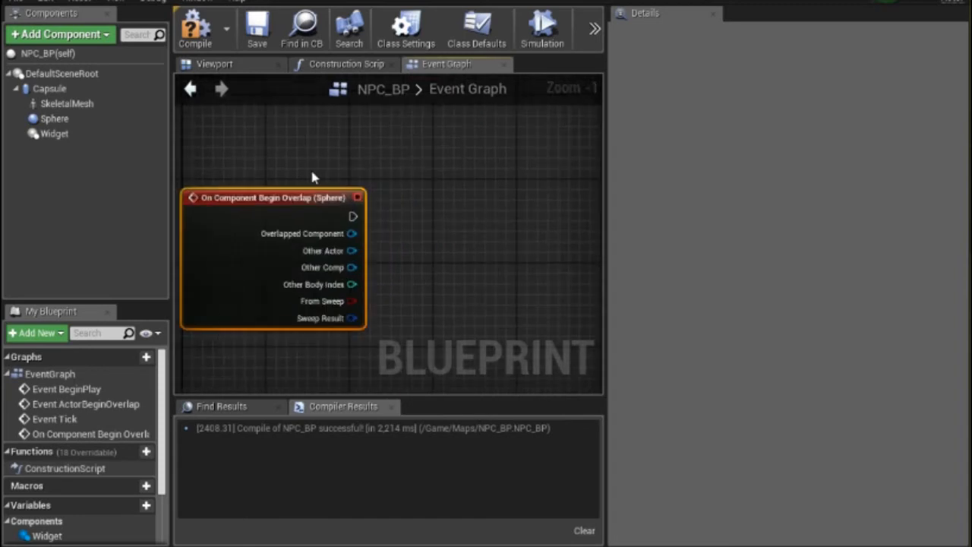
left_click_drag(353, 217, 409, 217)
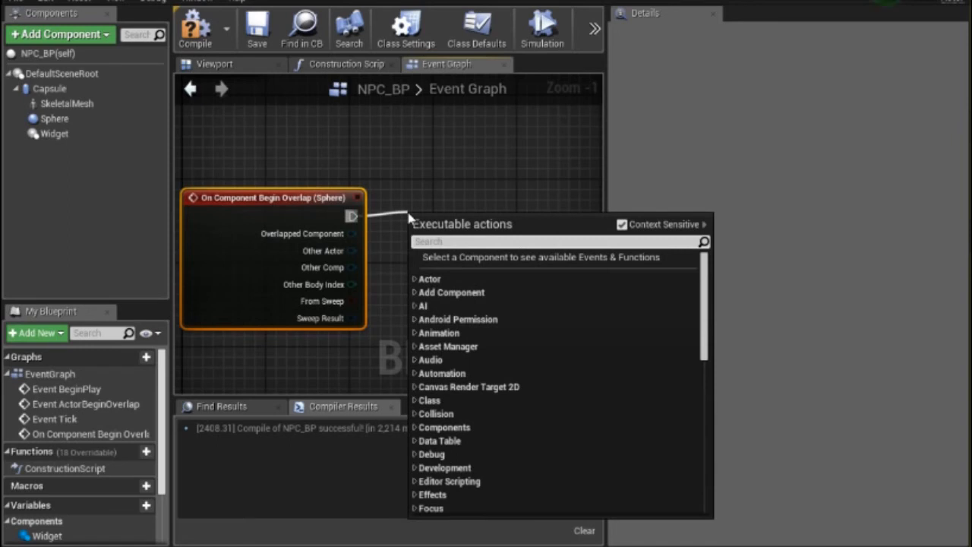
type("widget")
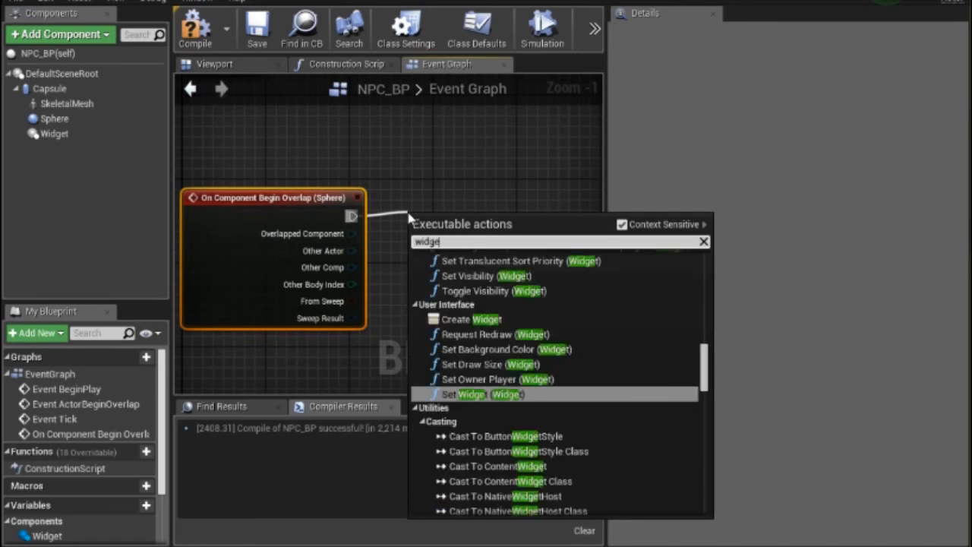
type(" vi")
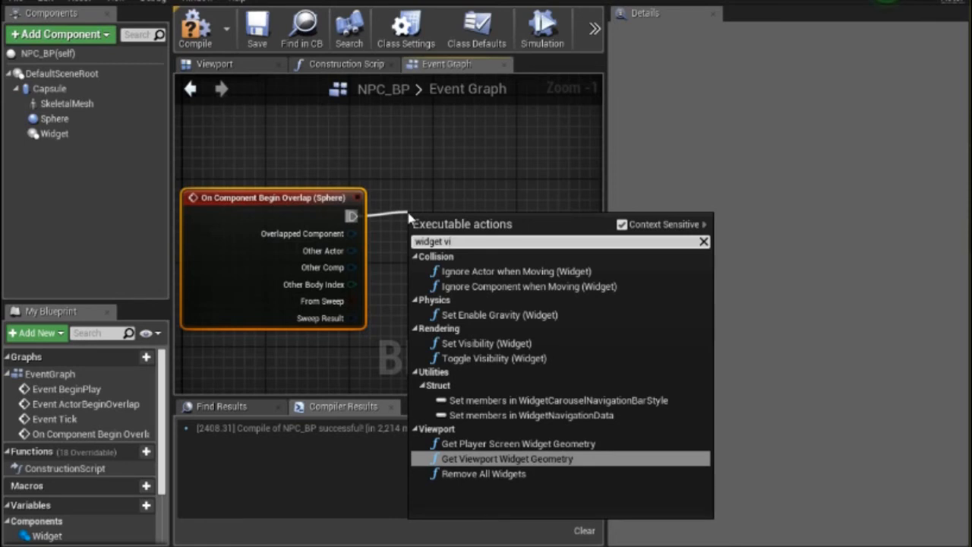
left_click(518, 346)
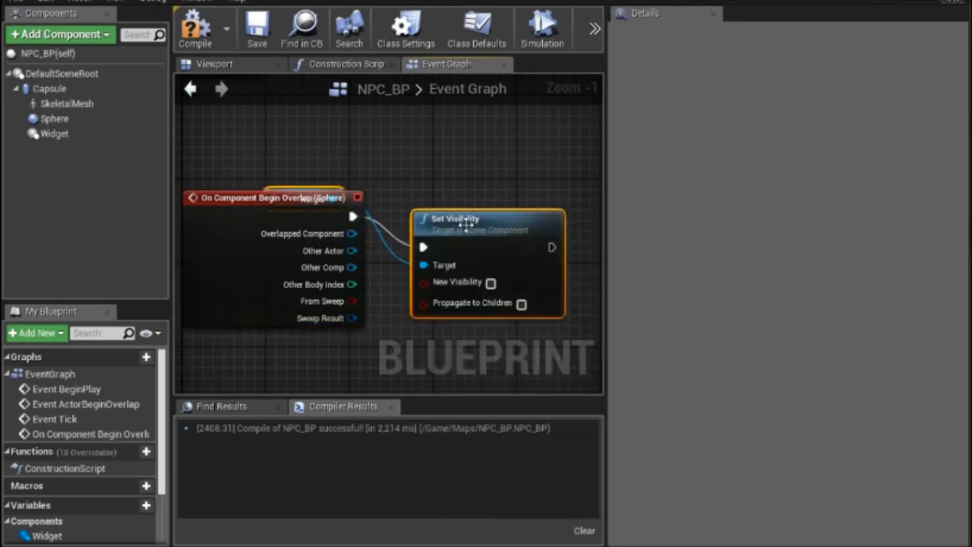
left_click(480, 242)
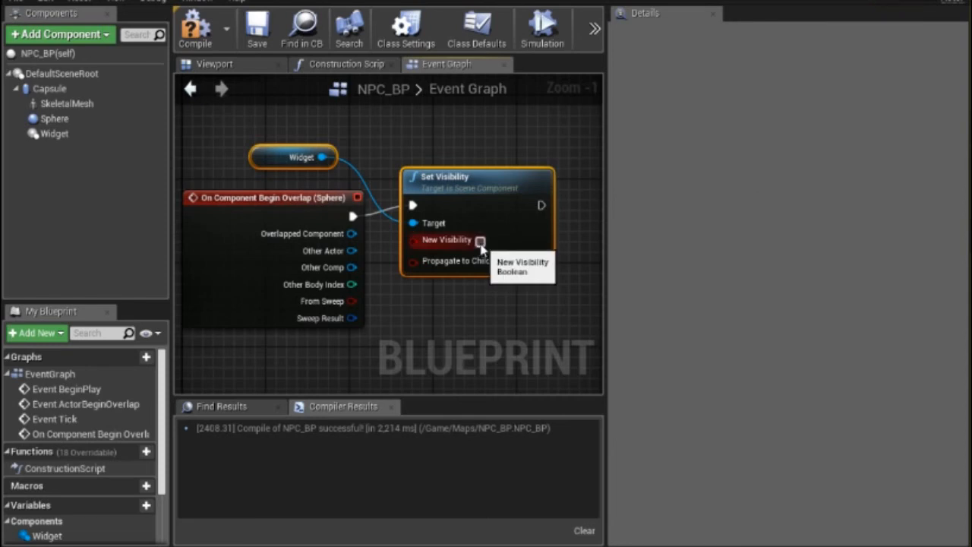
left_click(516, 282)
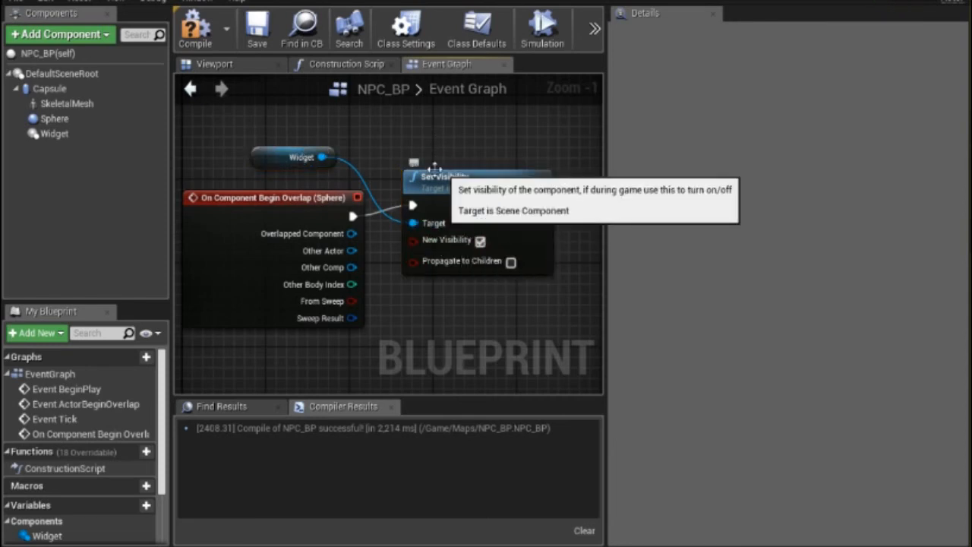
left_click(268, 152)
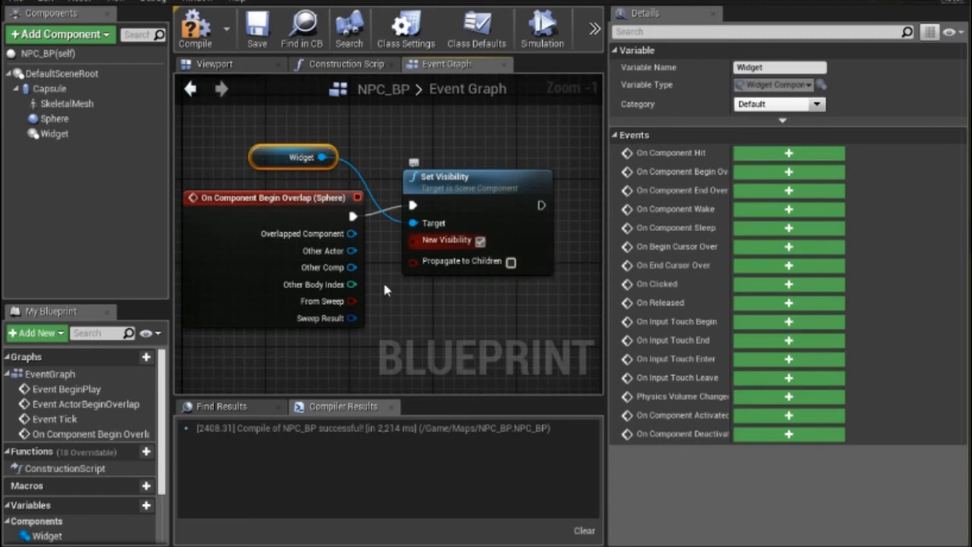
Add an On Component End Overlap event for NPC_BP's Sphere component.
scroll(383, 280, "down", 5)
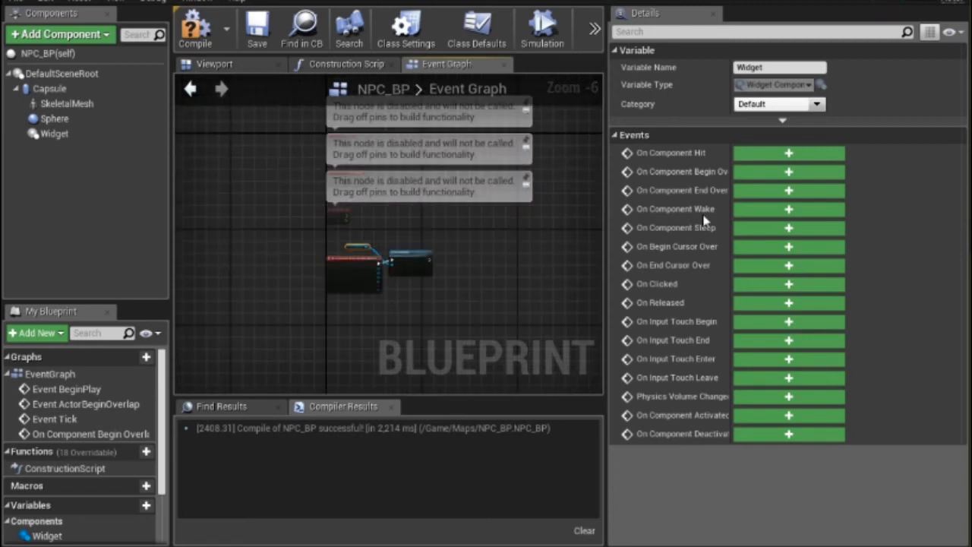
left_click(69, 120)
scroll(816, 346, "down", 10)
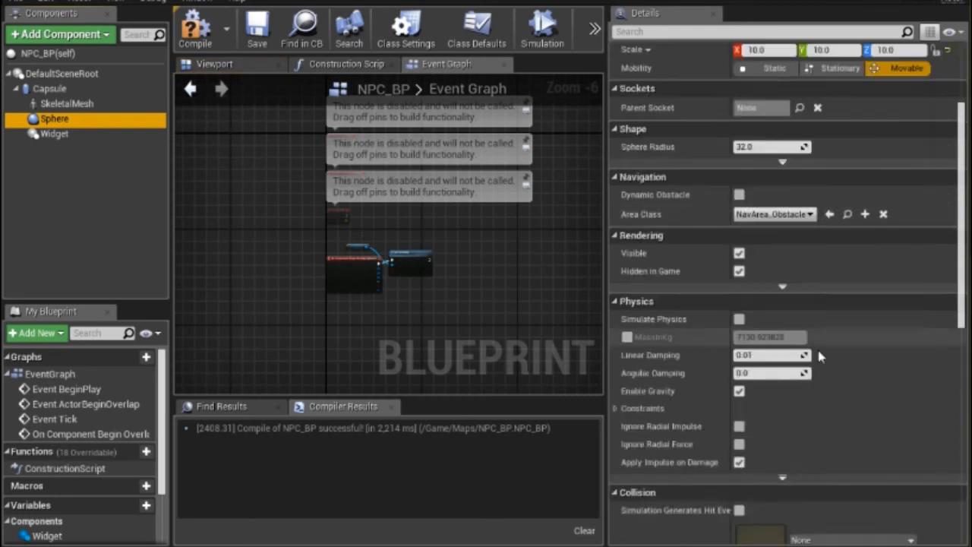
scroll(813, 346, "down", 8)
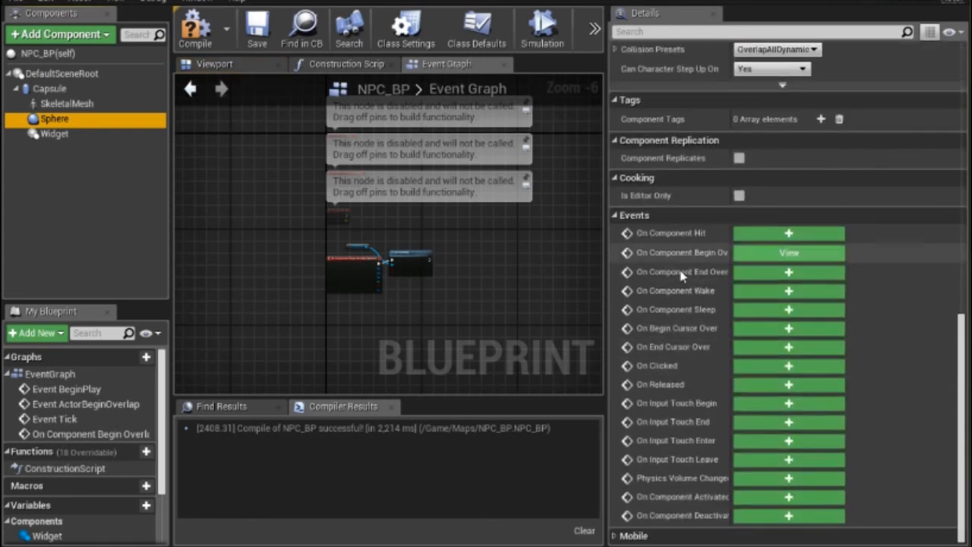
left_click(756, 274)
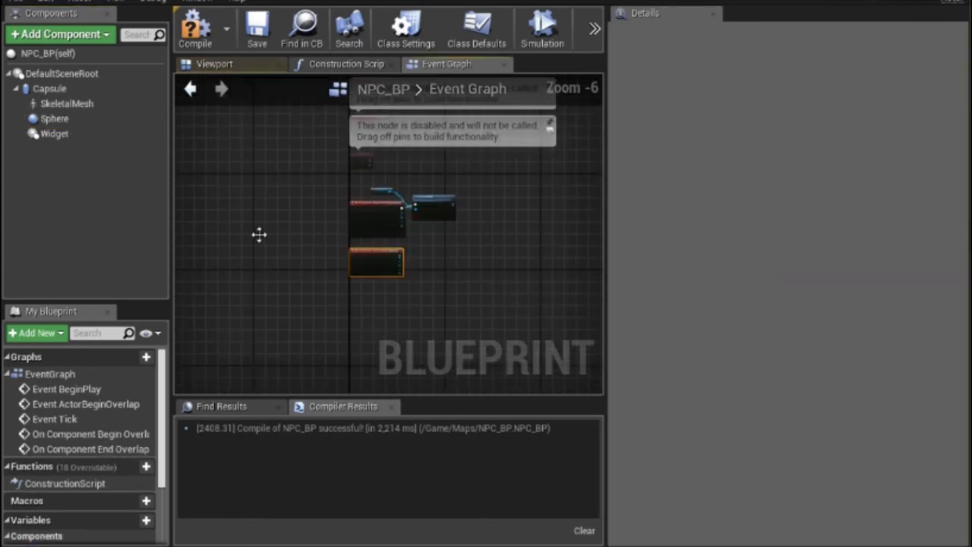
Duplicate the Widget and Set Visibility nodes, connect the copy to the Sphere's end overlap event, and turn off its New Visibility.
scroll(555, 204, "down", 2)
left_click_drag(550, 212, 522, 164)
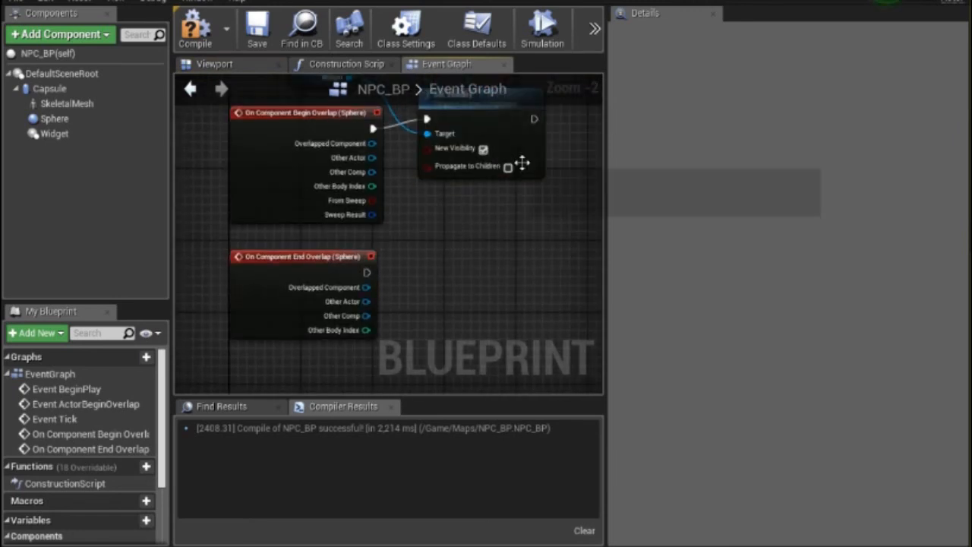
left_click(522, 163)
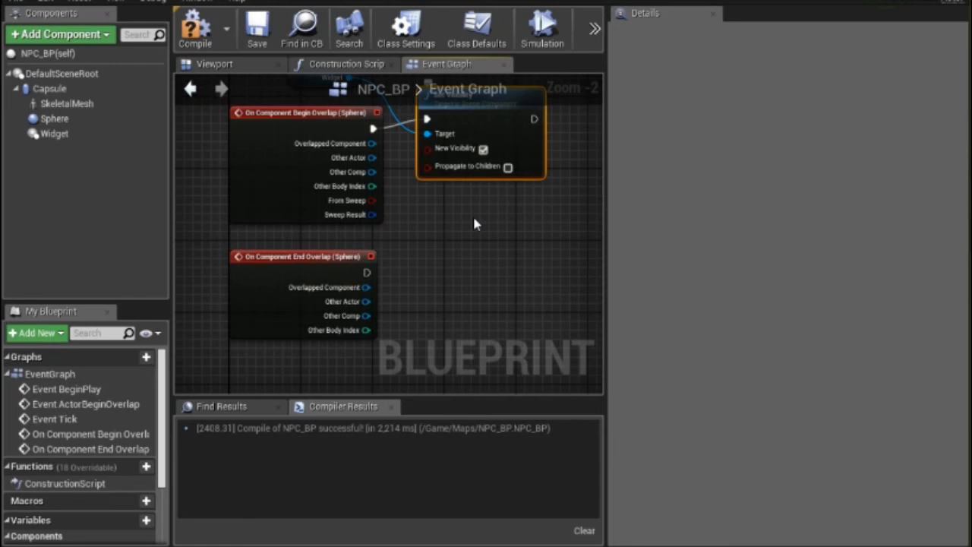
scroll(474, 224, "down", 3)
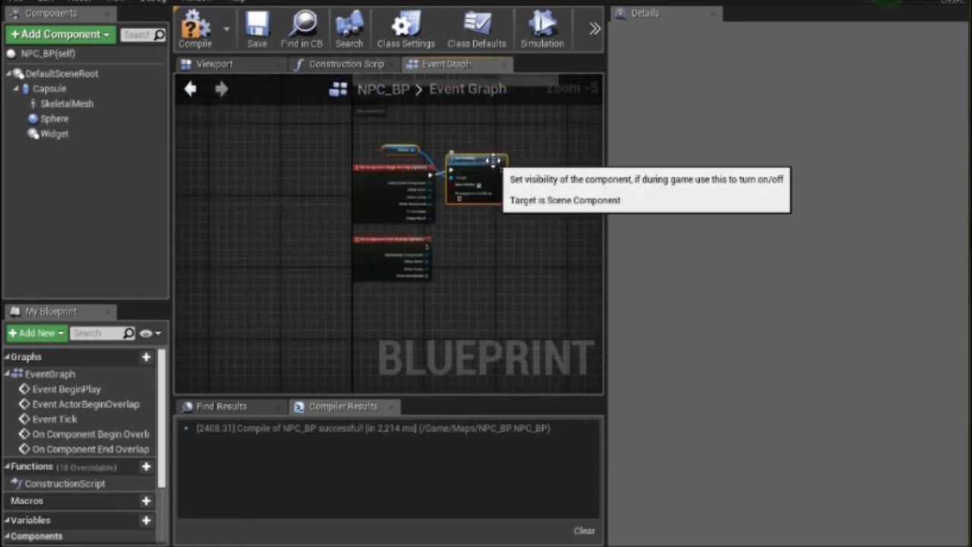
key("ctrl+v")
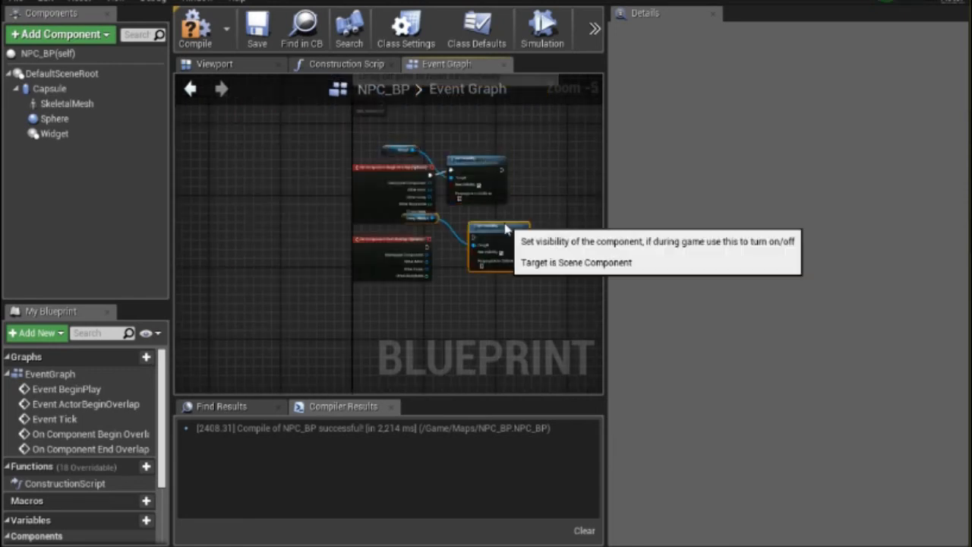
left_click_drag(506, 228, 489, 240)
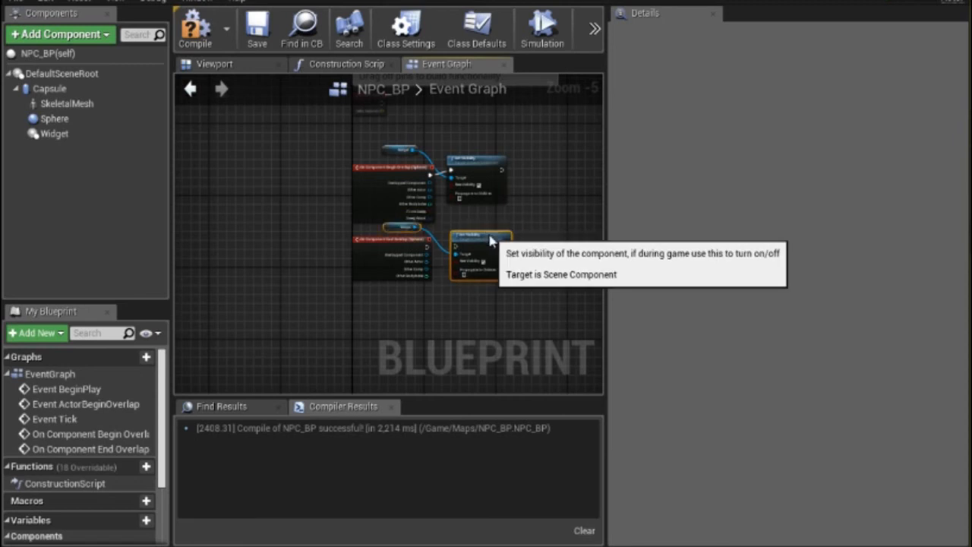
scroll(490, 240, "up", 4)
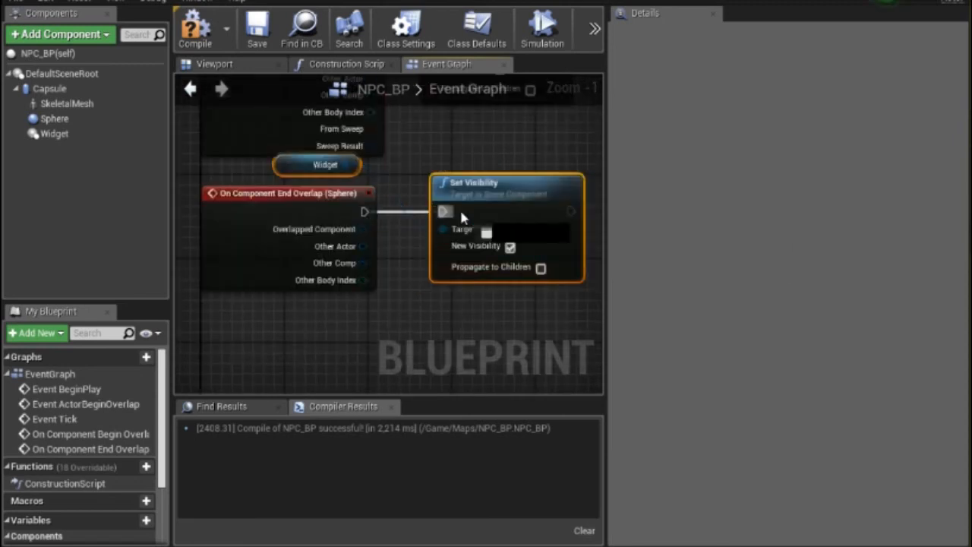
left_click(510, 247)
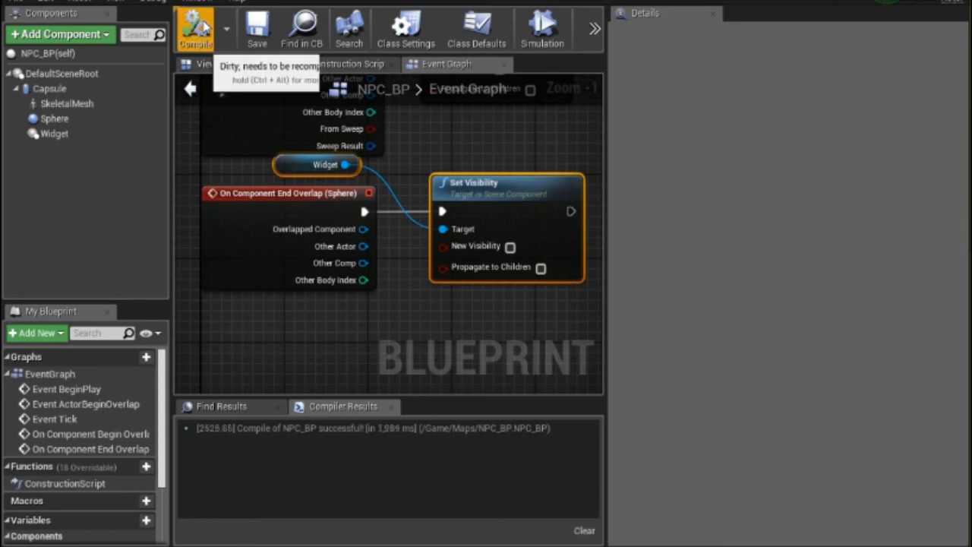
Compile and save NPC_BP, and play-test the level by walking the character up to the NPC.
left_click(199, 27)
left_click(258, 34)
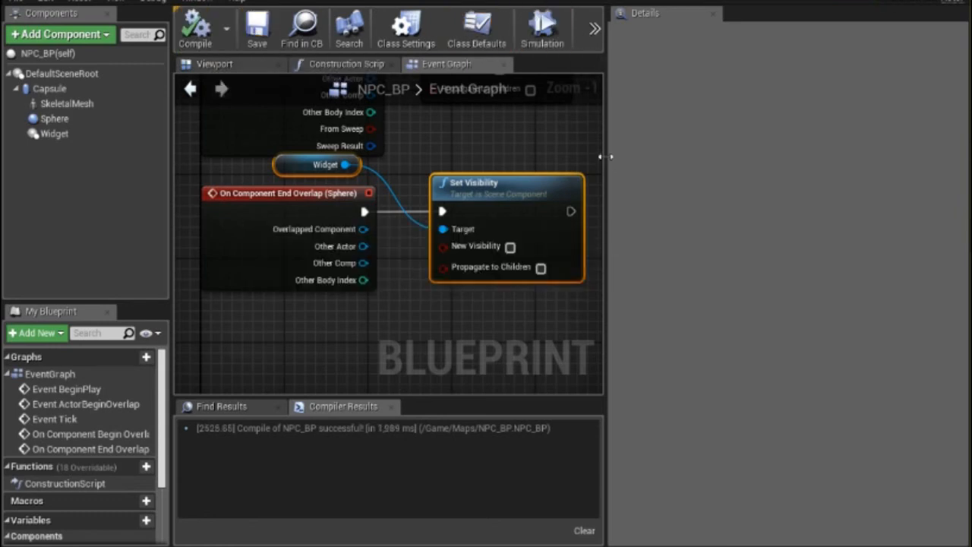
left_click_drag(606, 156, 741, 161)
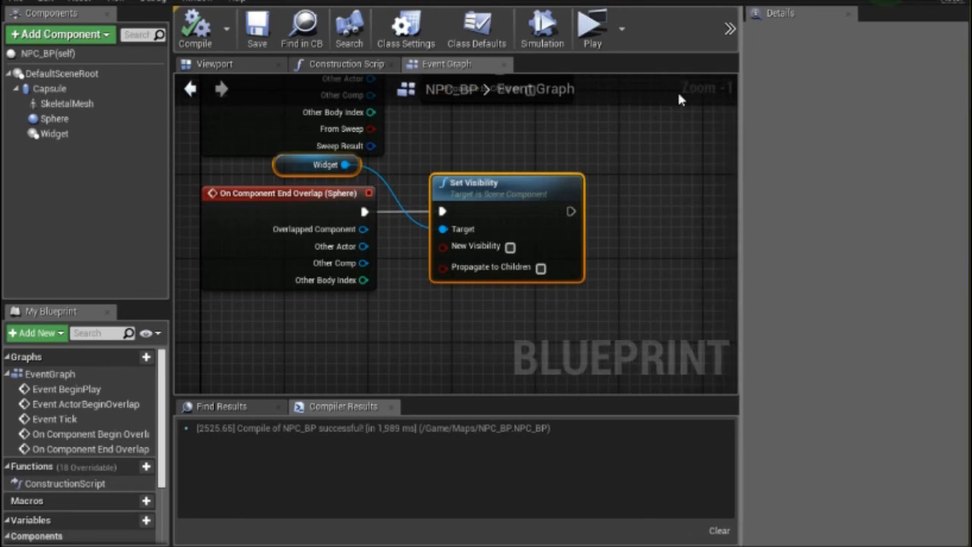
left_click(593, 32)
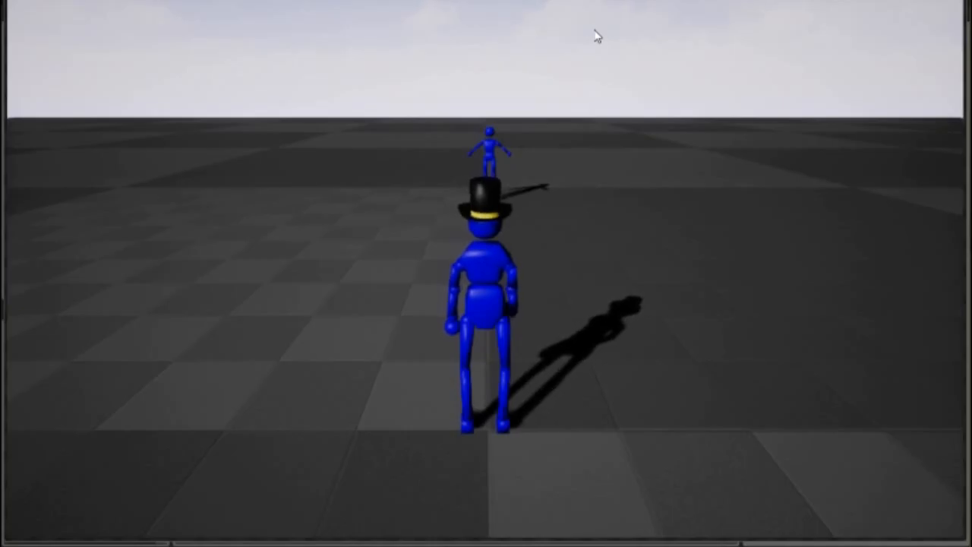
key("w")
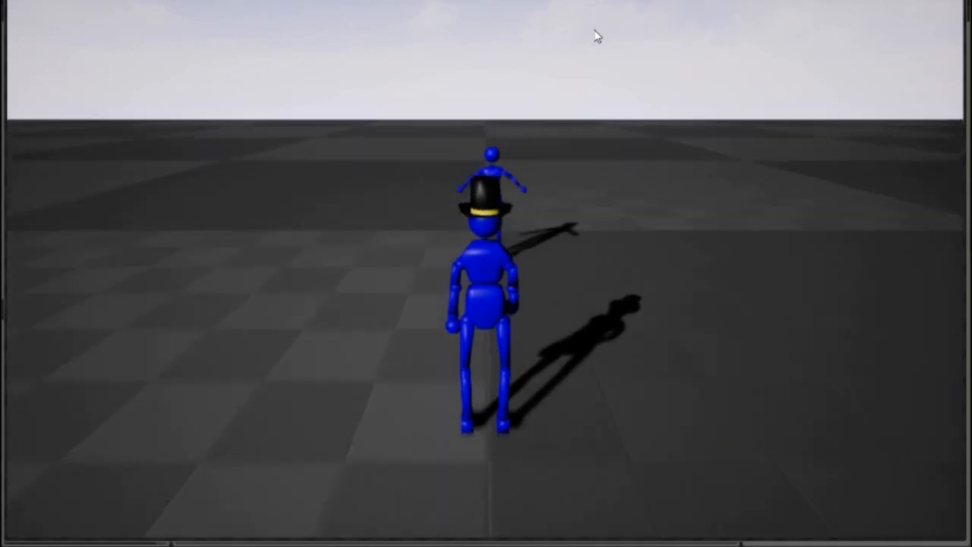
key("e")
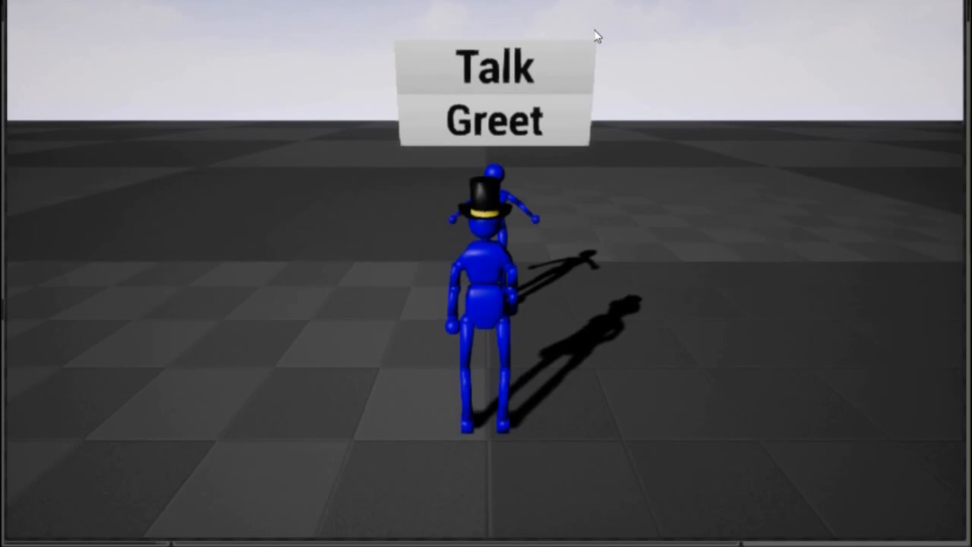
Turn the in-game view toward the NPC and test the Talk and Greet buttons above its head.
left_click_drag(564, 179, 613, 65)
left_click(583, 90)
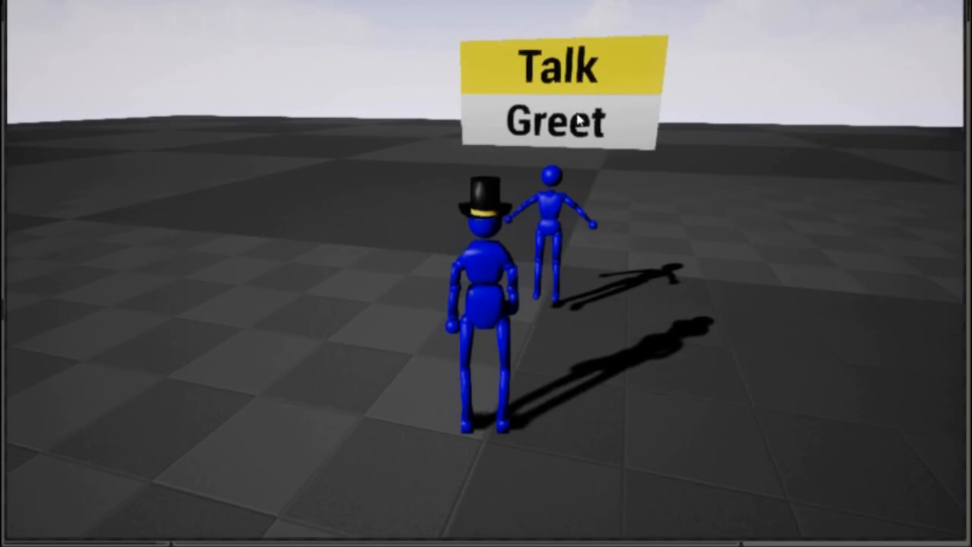
left_click(579, 120)
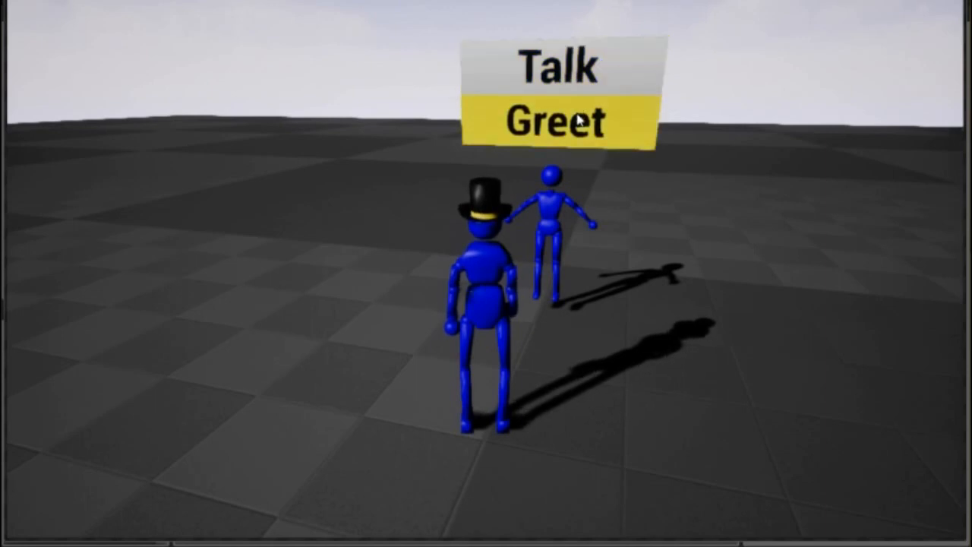
left_click(575, 74)
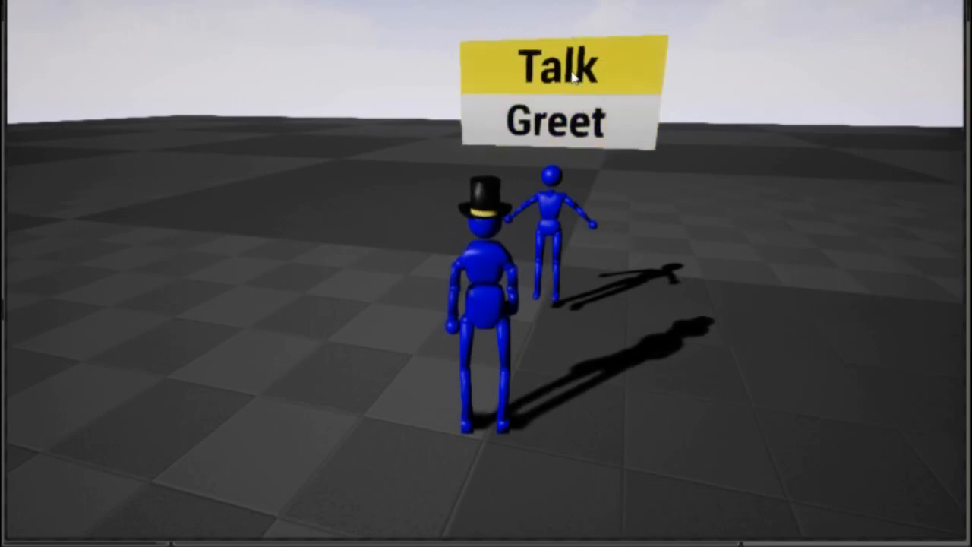